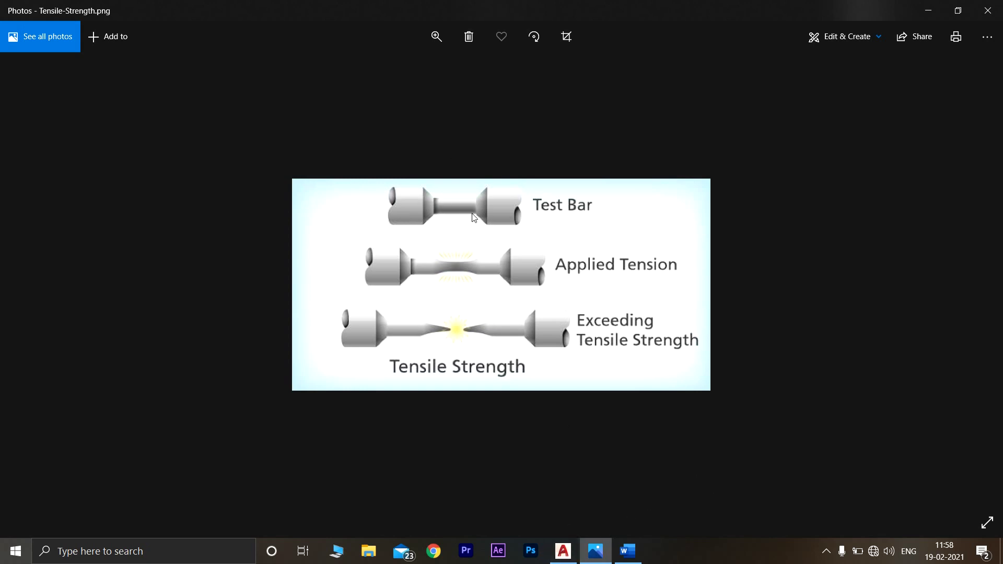
Switch to AutoCAD and reset the model space limits, entering 210 for the lower-left corner and 297 for the upper-right corner.
click(563, 549)
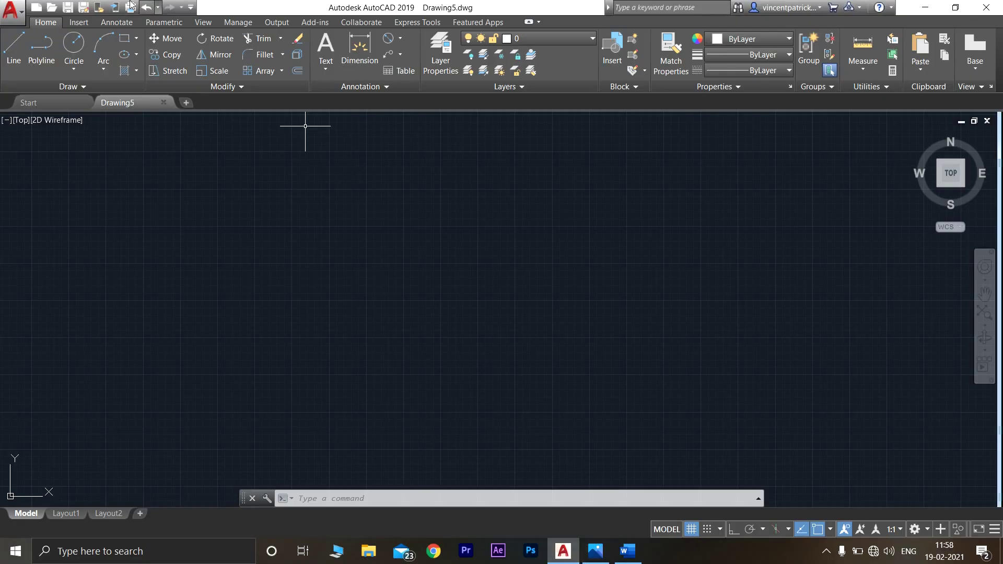
click(14, 50)
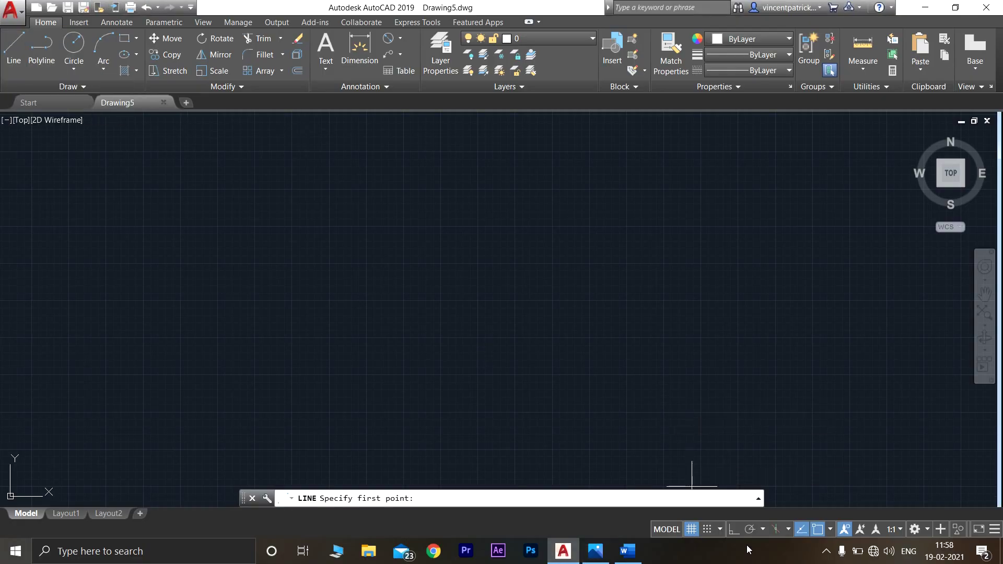
key(Escape)
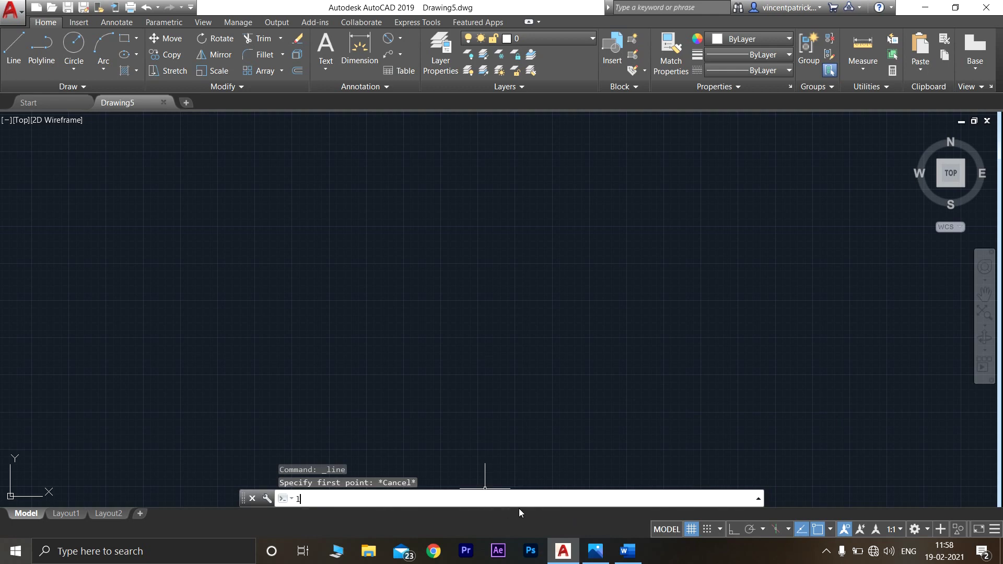
text(limits)
key(Return)
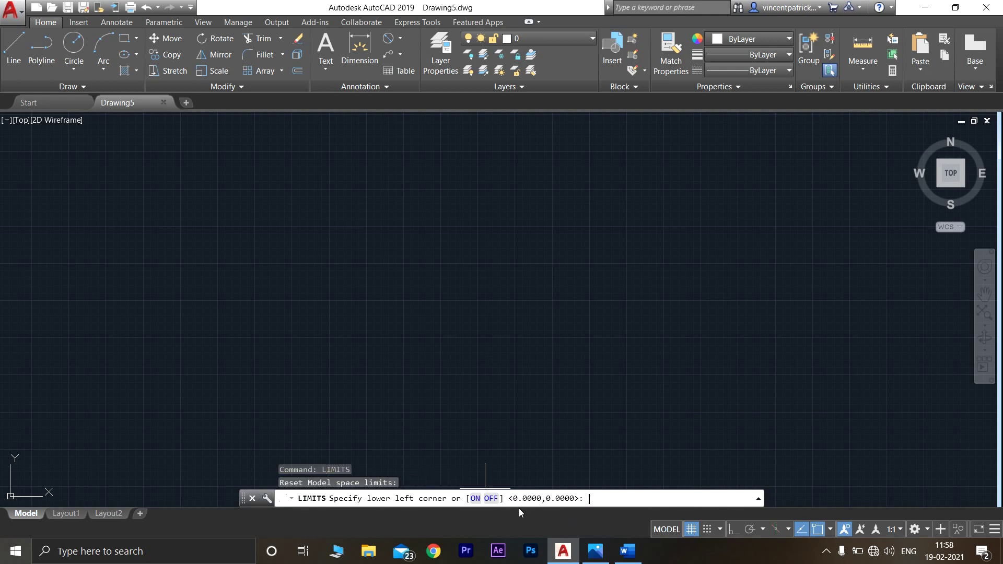
text(210)
key(Return)
text(297)
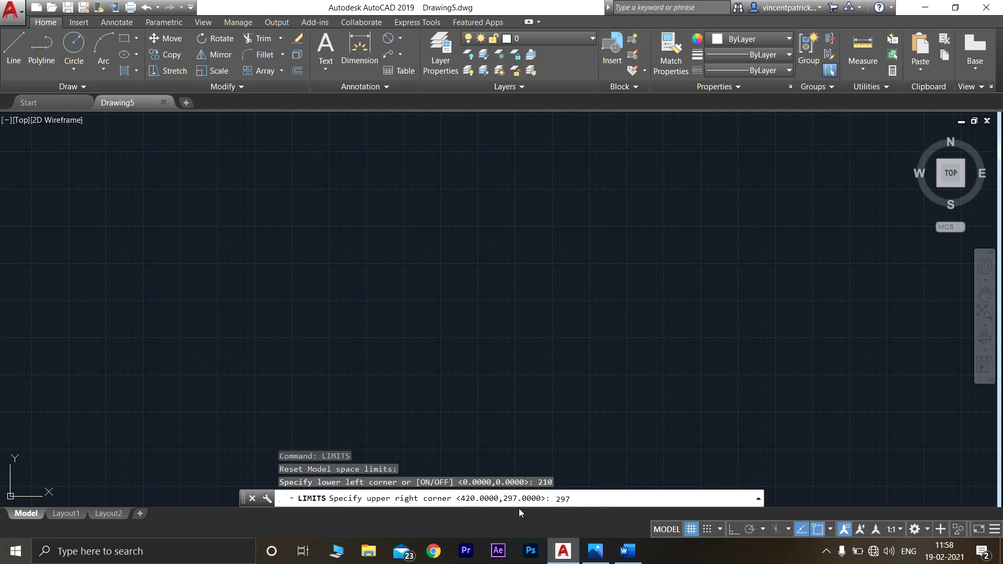
key(Return)
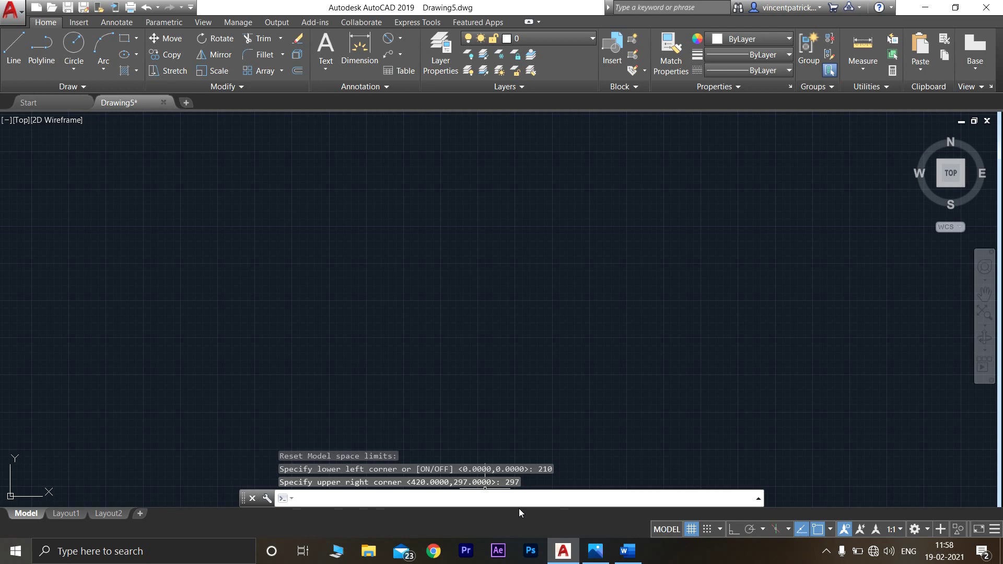
Set the length precision of the drawing units to 0.
text(units)
key(Return)
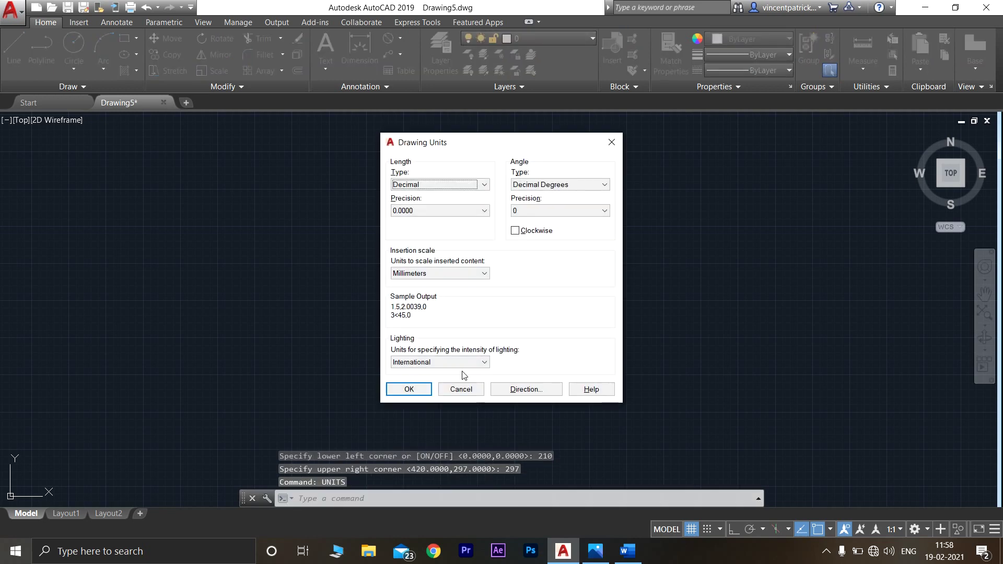
click(485, 211)
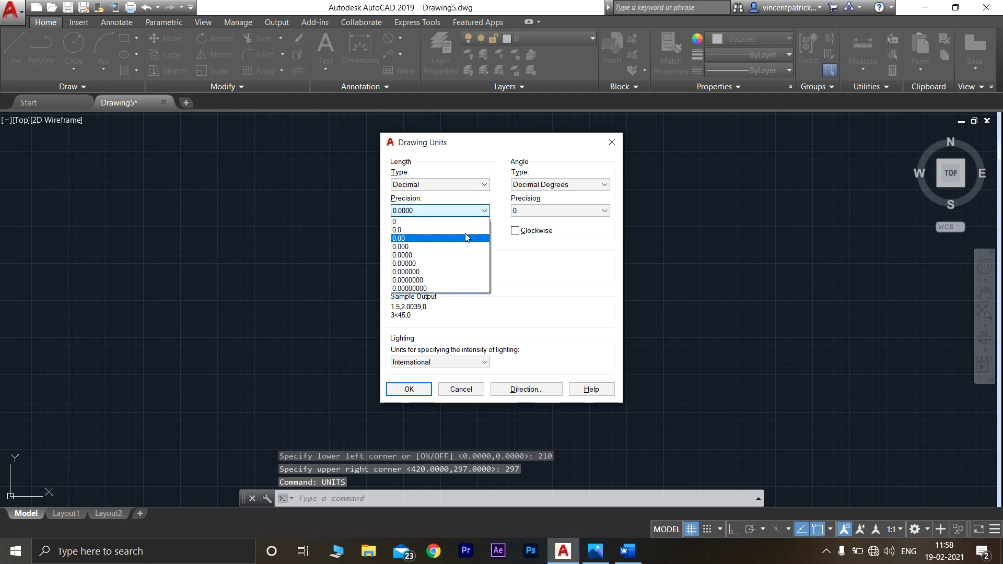
click(460, 220)
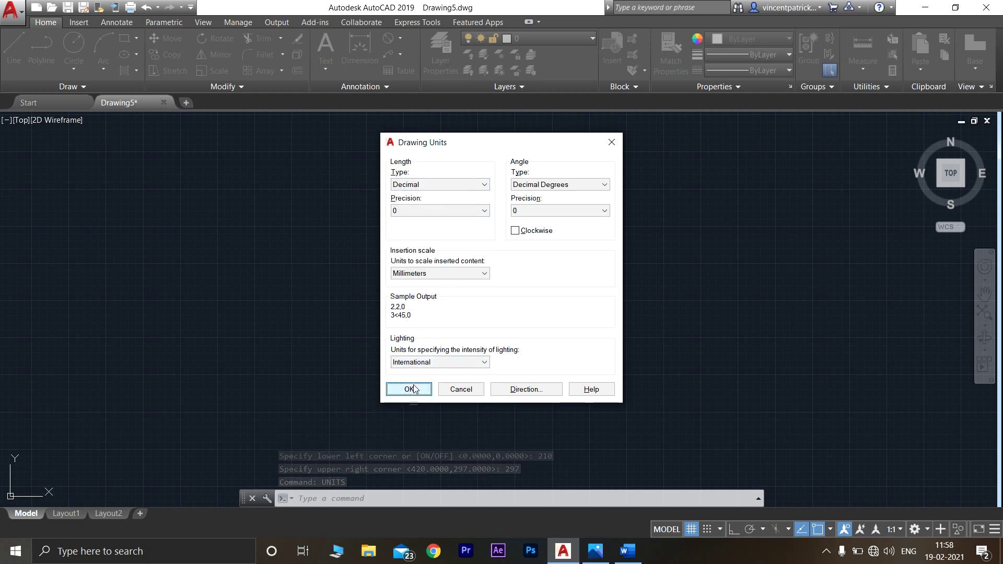
click(410, 389)
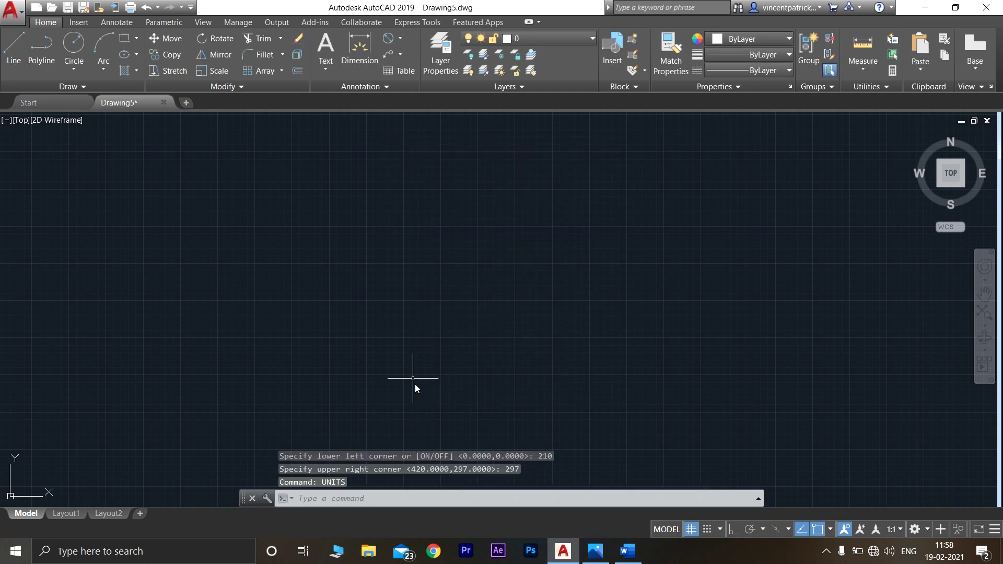
Start the Line command, check the test bar reference picture, and turn on Ortho and Snap modes back in AutoCAD.
click(10, 57)
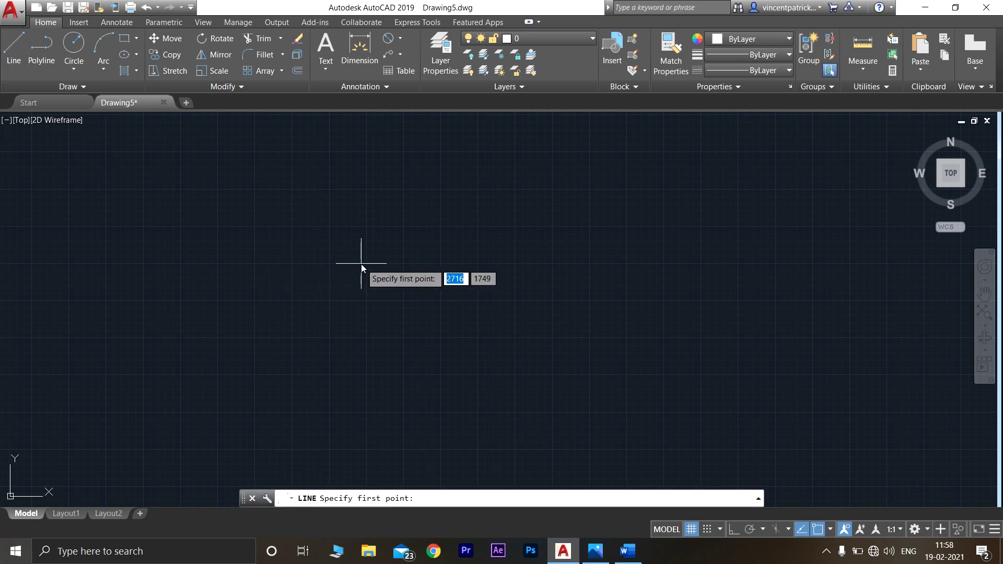
click(595, 551)
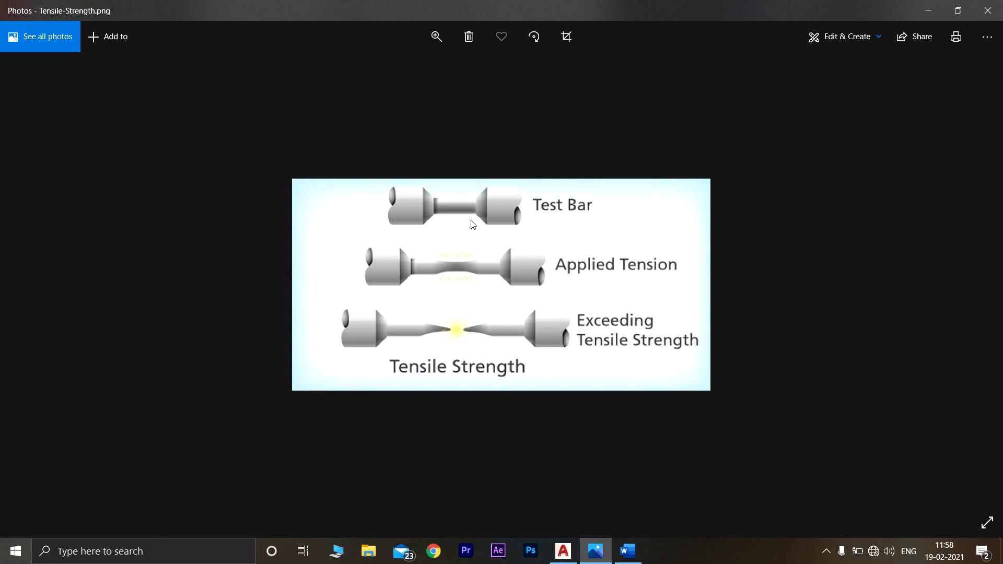
click(563, 551)
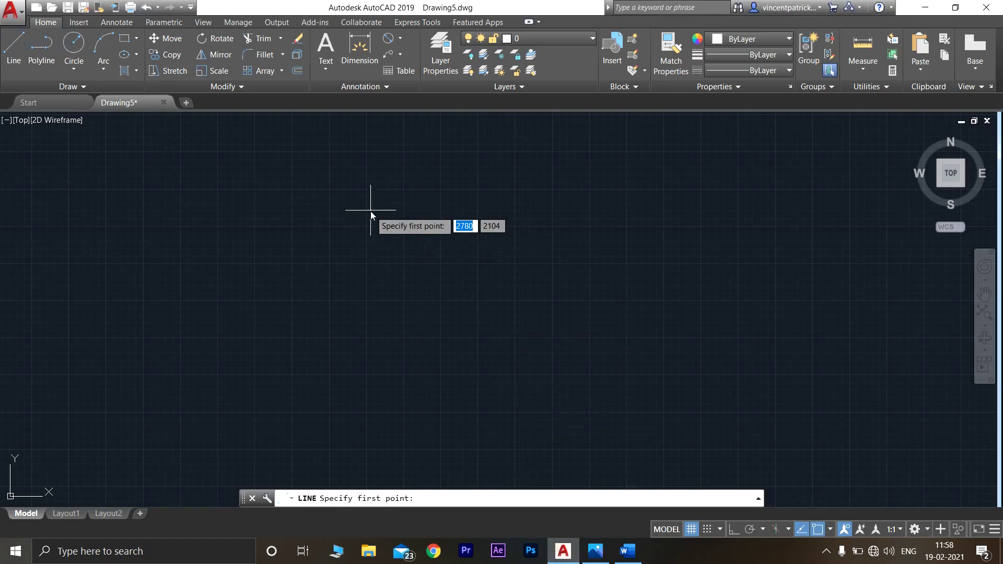
click(734, 528)
click(703, 531)
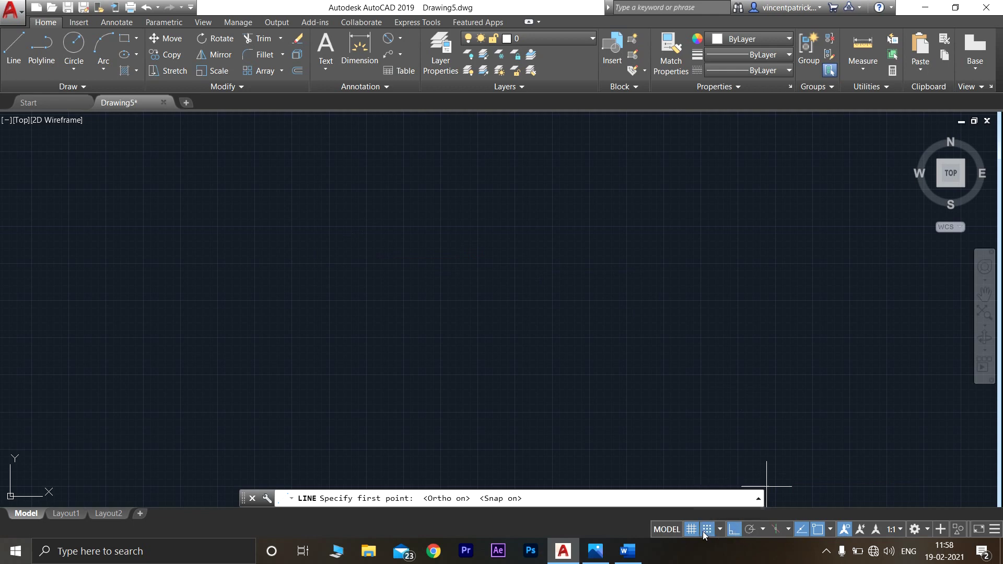
Draw a 350 mm horizontal line as the base edge of the test bar.
click(326, 263)
scroll(493, 285, up, 6)
scroll(585, 340, down, 2)
text(350)
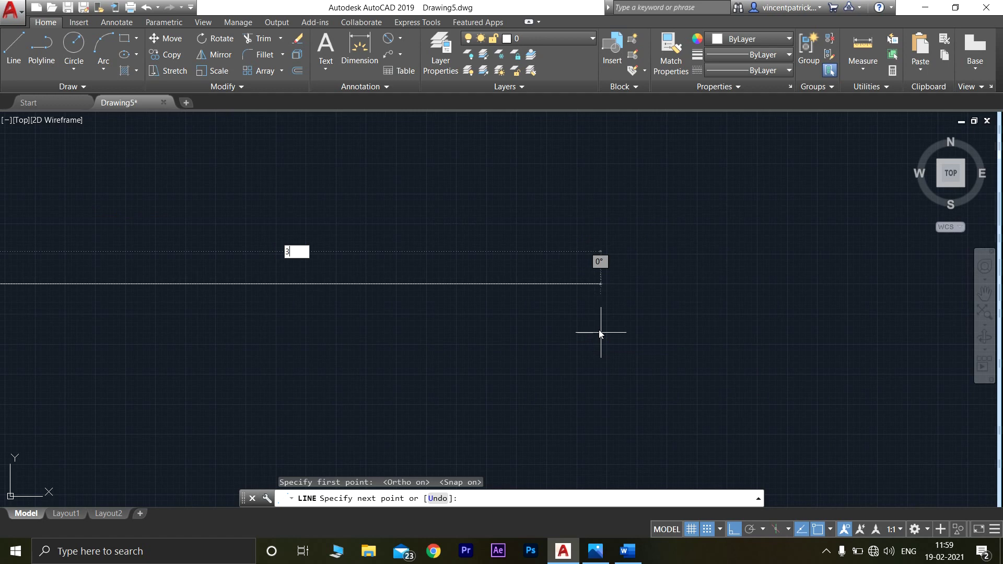
key(Return)
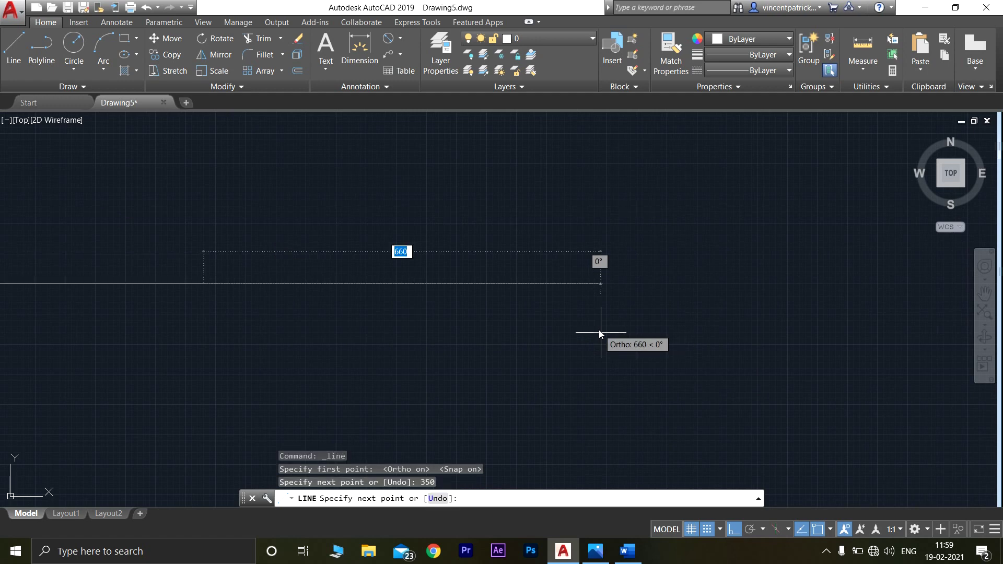
key(Escape)
Check the reference picture and draw a 30 mm vertical line upward from the base line's right end.
scroll(291, 220, down, 2)
middle_drag(291, 219, 561, 264)
scroll(483, 277, up, 4)
scroll(434, 271, up, 2)
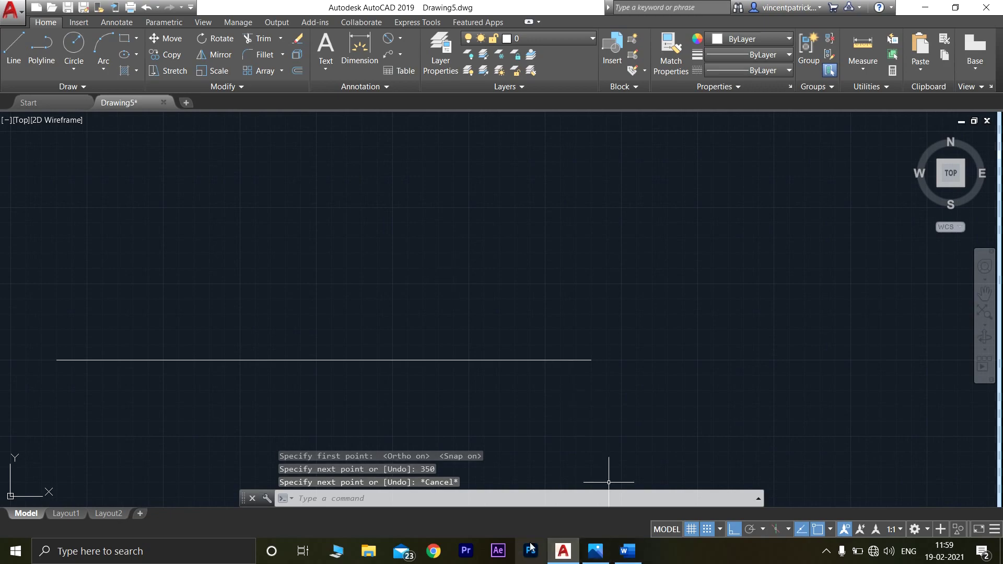
click(596, 551)
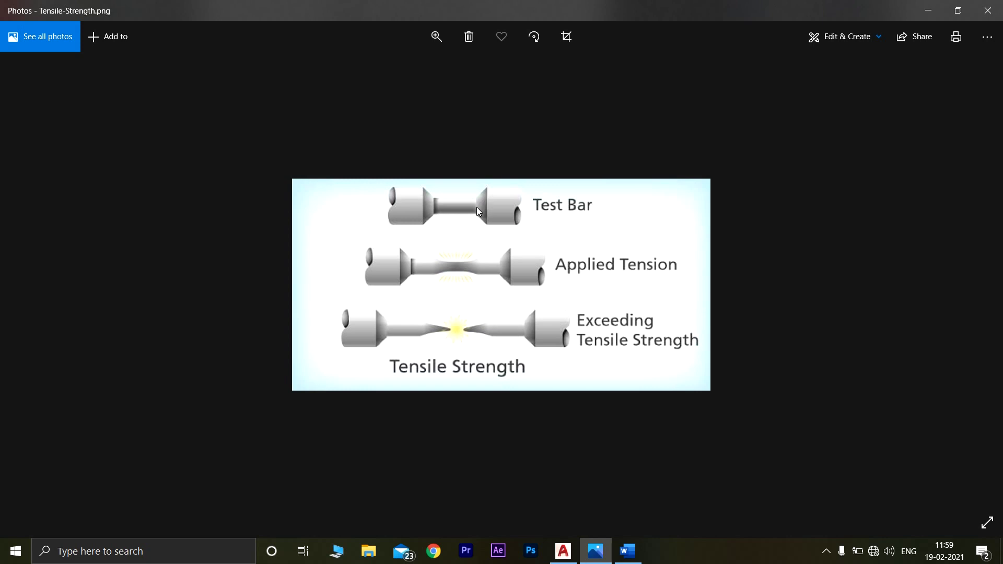
click(563, 549)
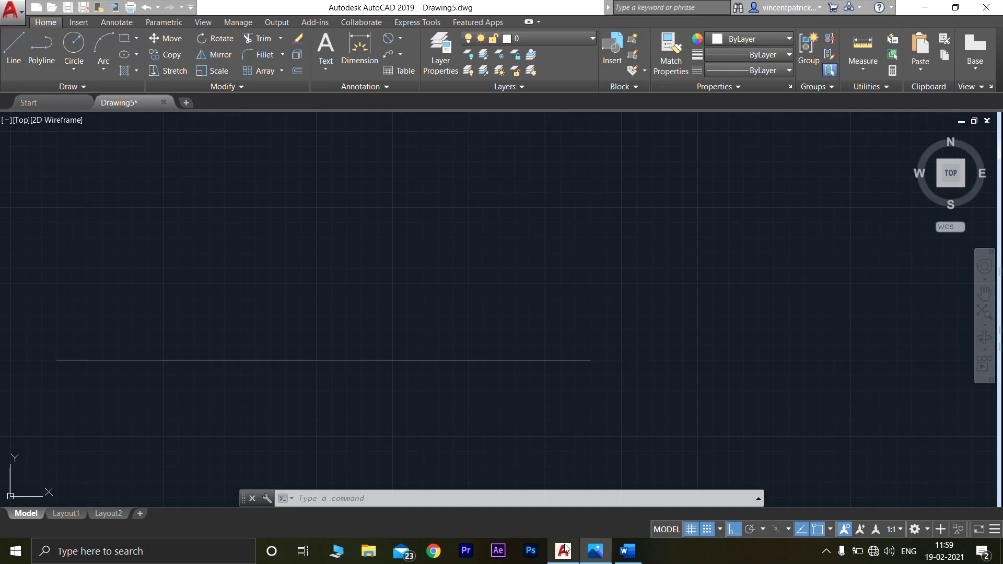
click(14, 67)
click(590, 360)
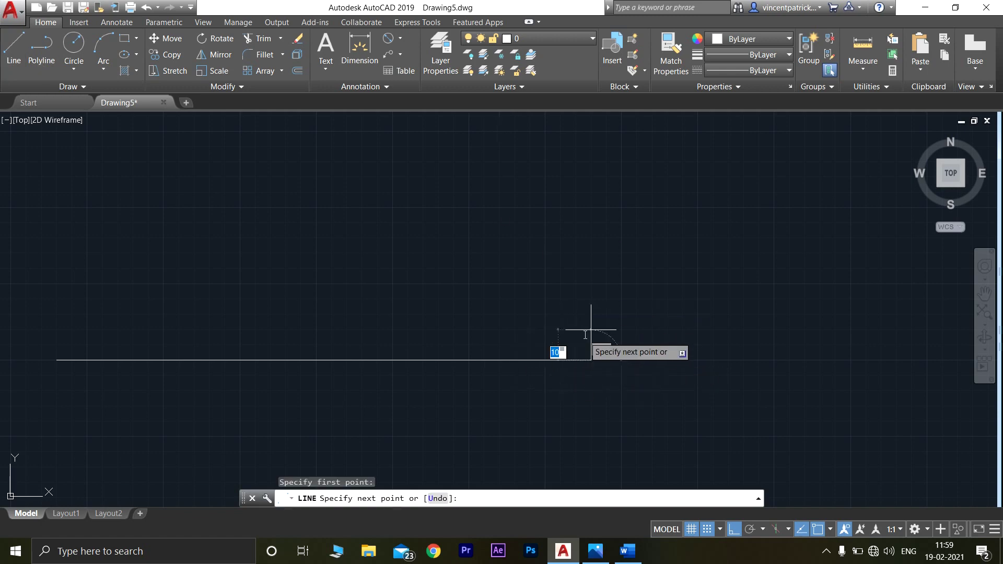
text(3)
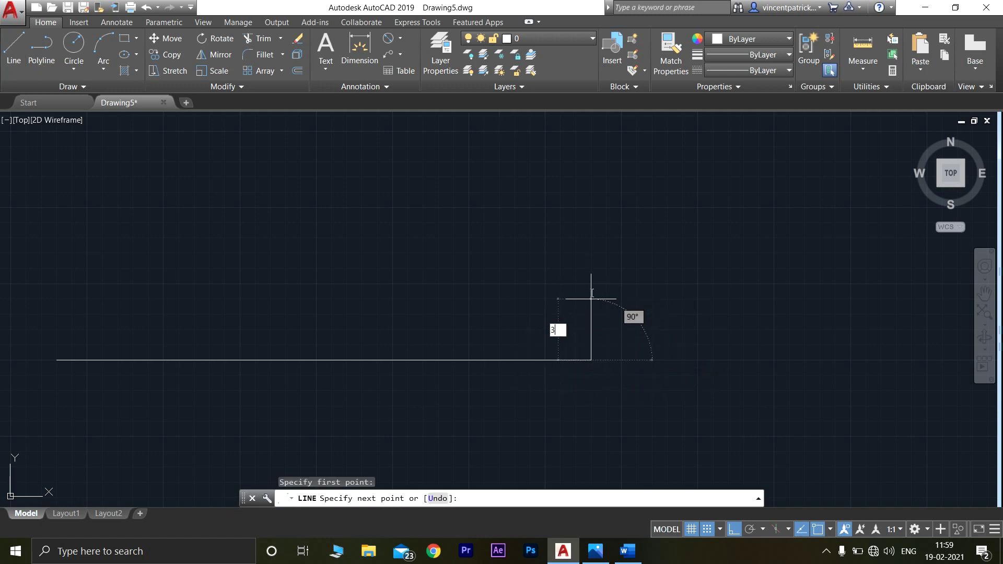
key(Return)
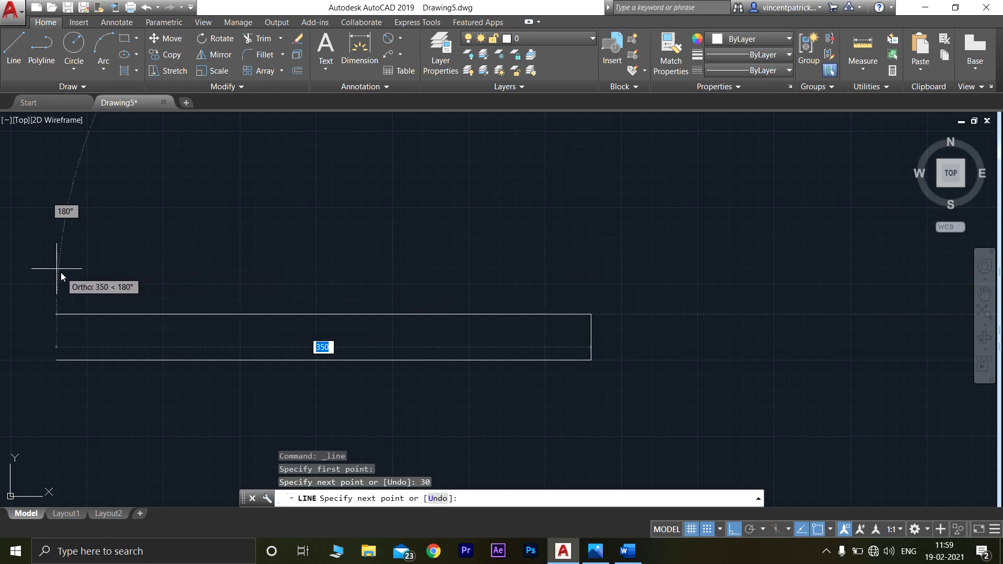
Continue with a 350 mm line to the left and close the rectangle down to the base line's left end.
text(350)
key(Return)
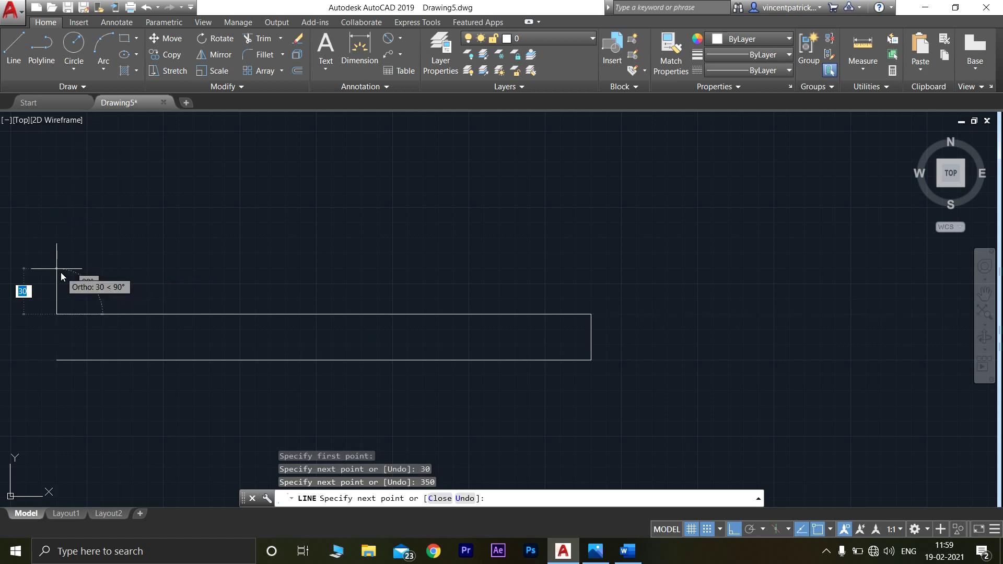
click(44, 363)
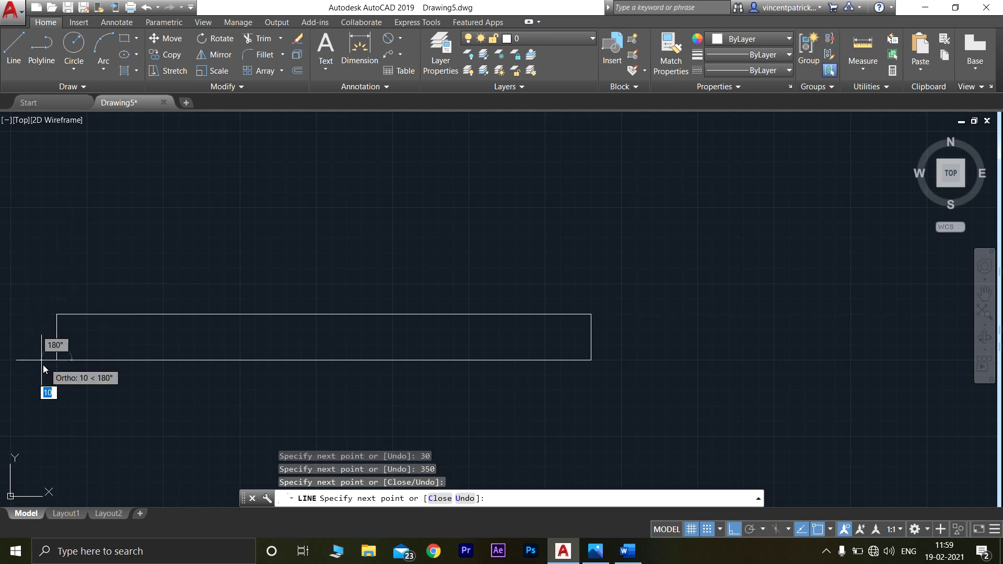
key(Escape)
Check the reference picture and draw a 15 mm line downward from the rectangle's upper-left corner.
mouse_move(190, 252)
middle_down()
mouse_move(327, 250)
mouse_move(343, 200)
middle_up()
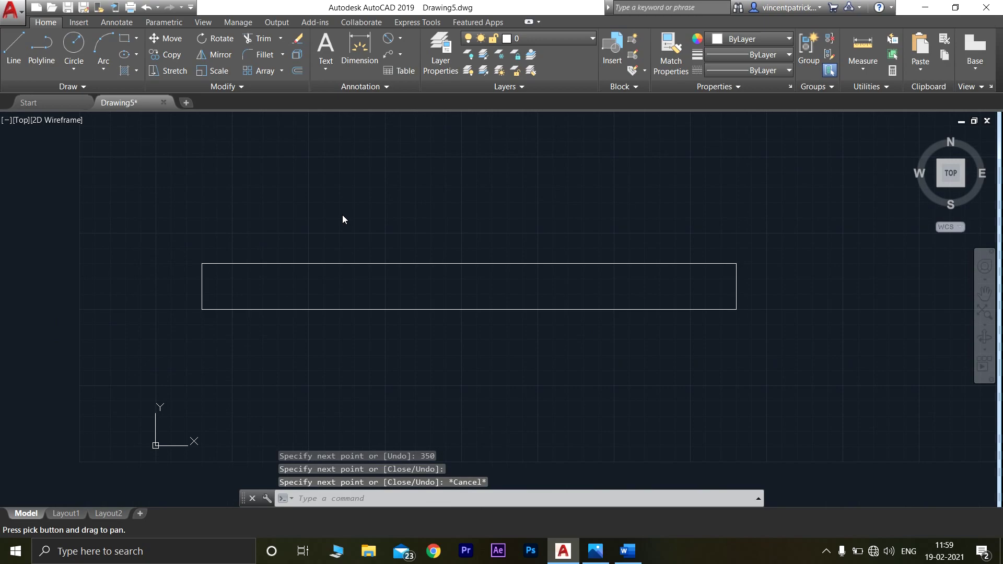
click(595, 551)
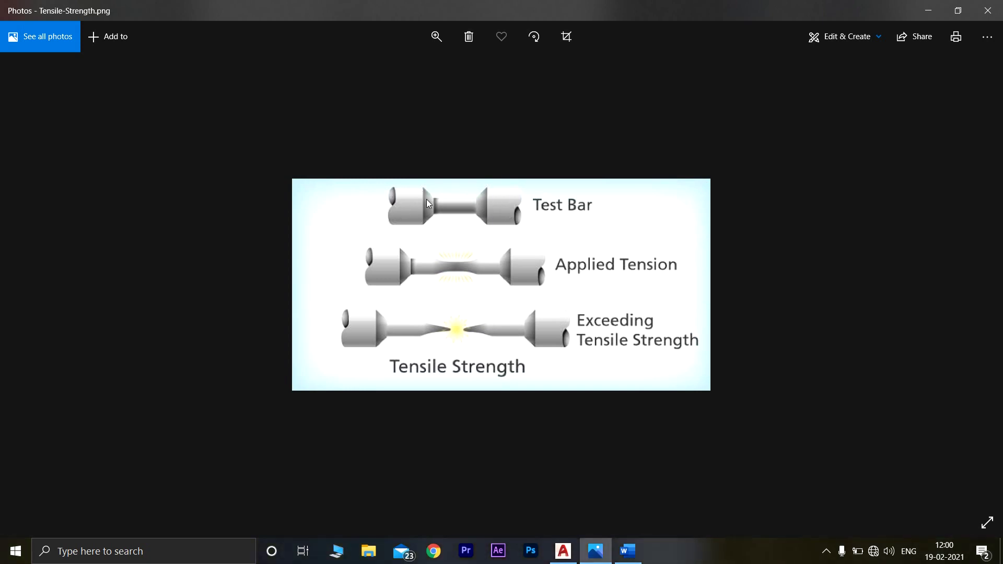
click(564, 553)
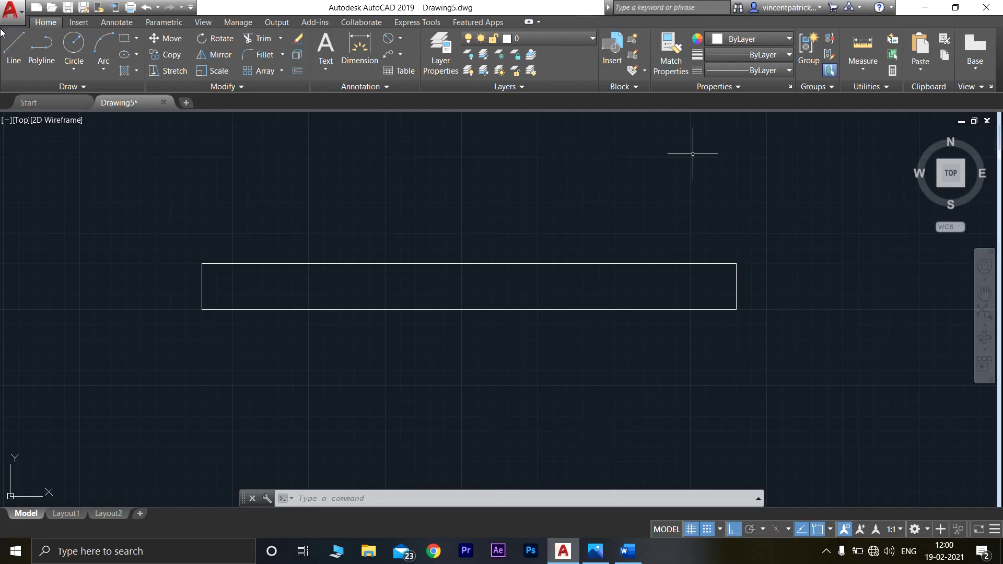
click(13, 53)
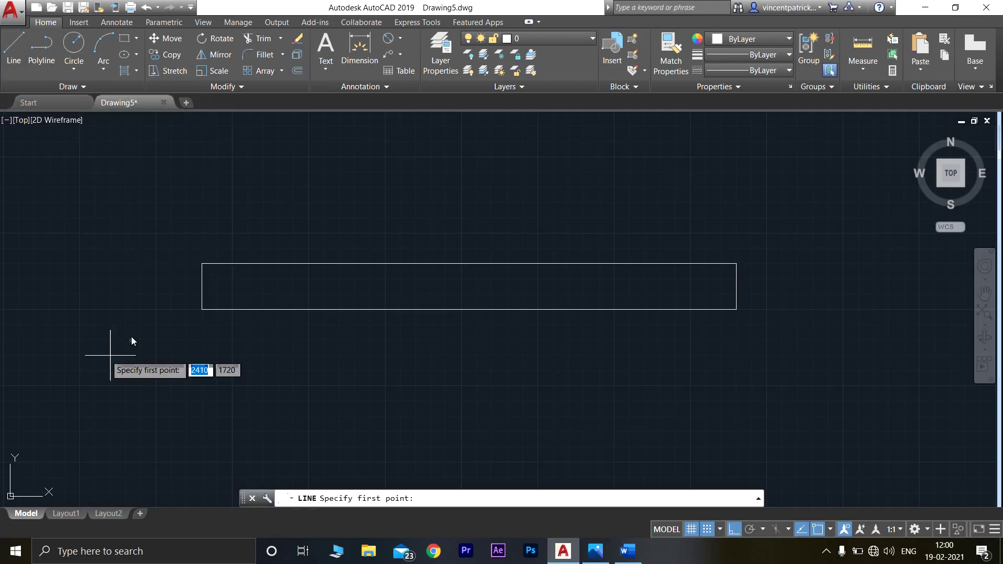
click(202, 264)
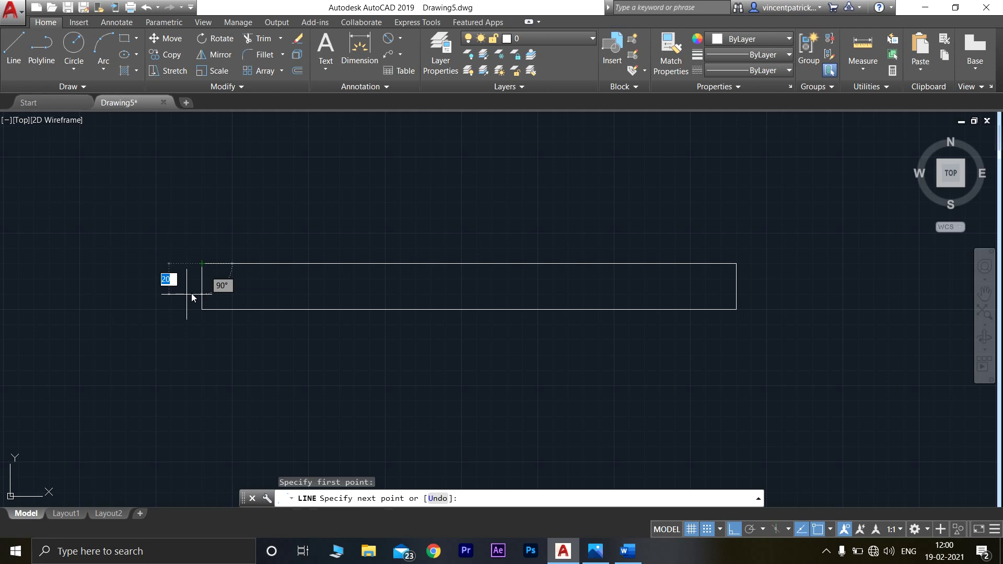
text(15)
key(Return)
key(Return)
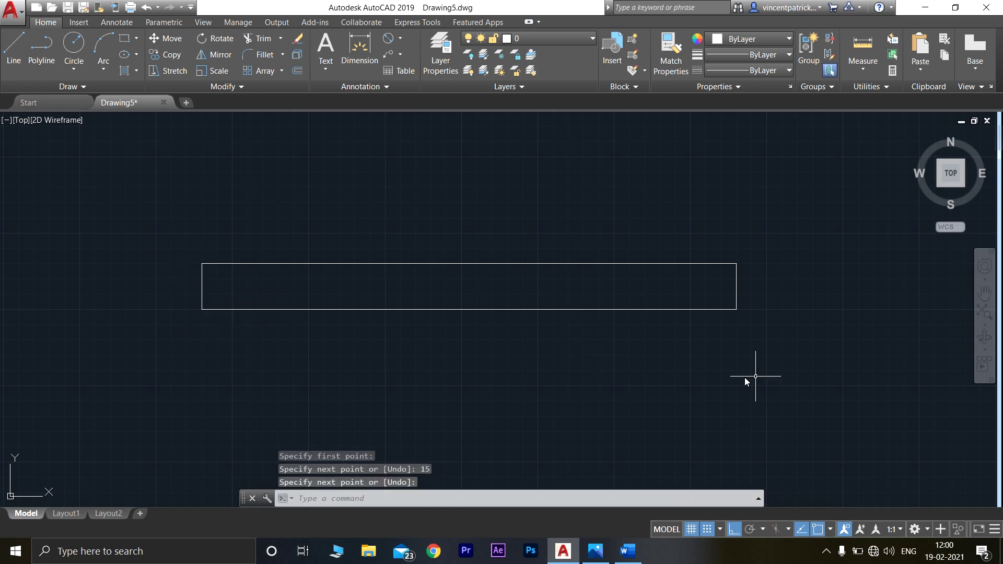
Draw a horizontal centre line about 490 mm long through the rectangle, starting 15 mm below its upper-left corner and extending past both ends.
click(14, 48)
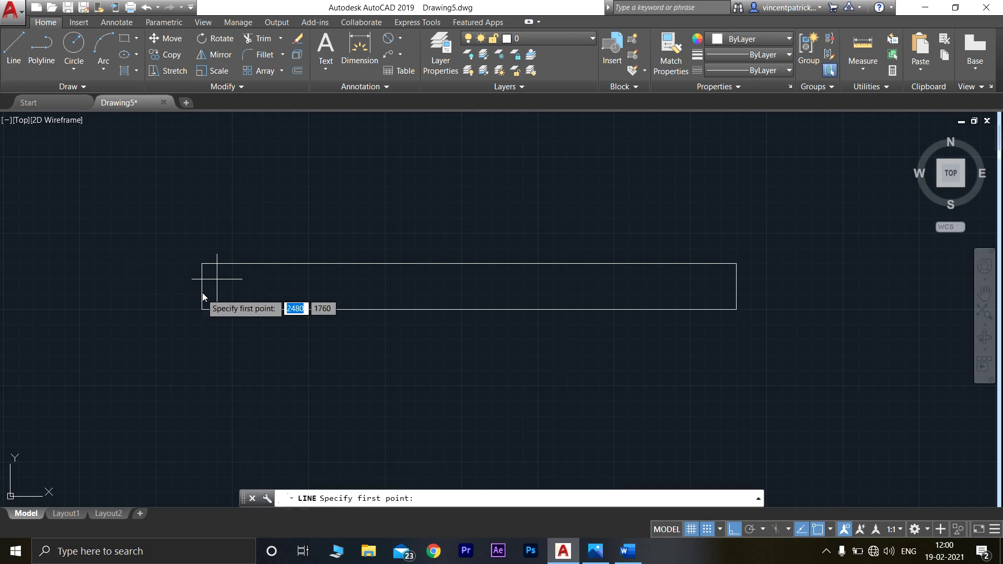
click(198, 269)
text(15)
key(Return)
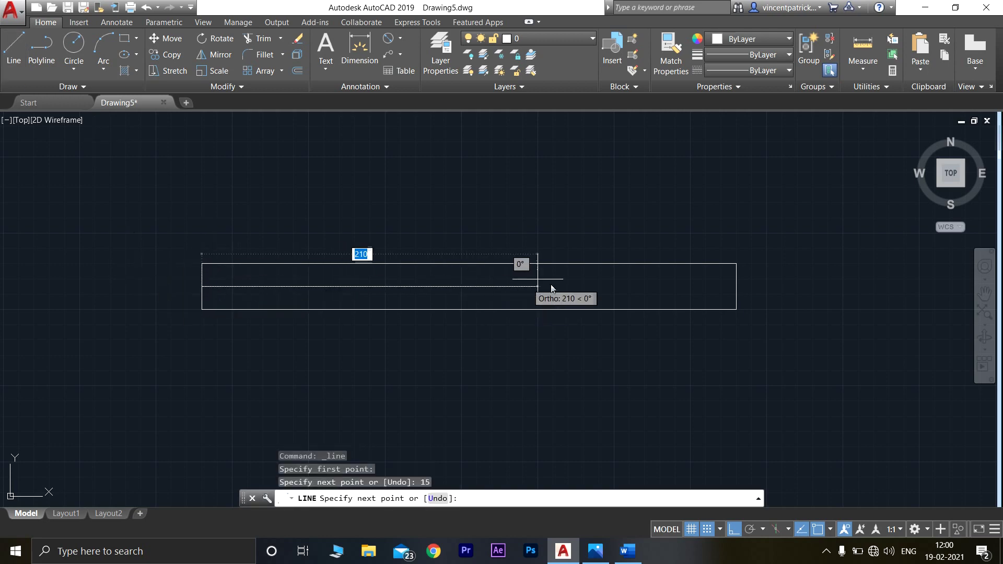
click(817, 310)
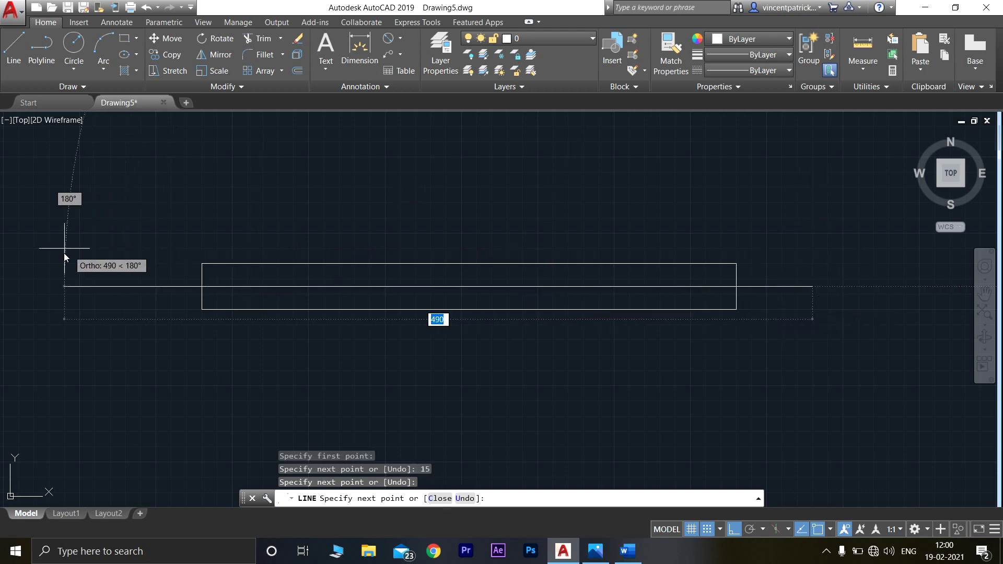
click(64, 275)
key(Escape)
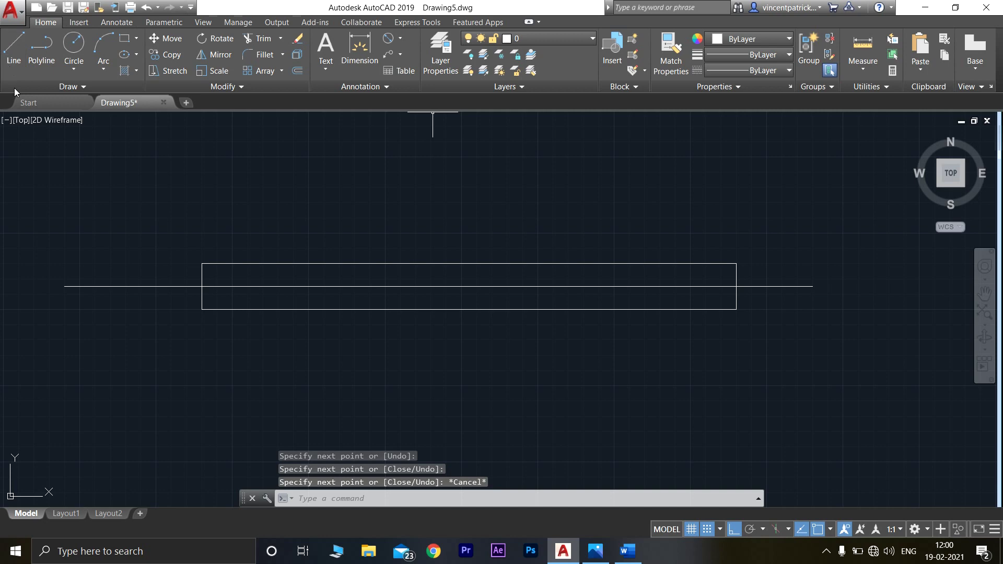
Draw a 20 mm line to the left along the centre line, starting at the rectangle's left edge.
click(13, 61)
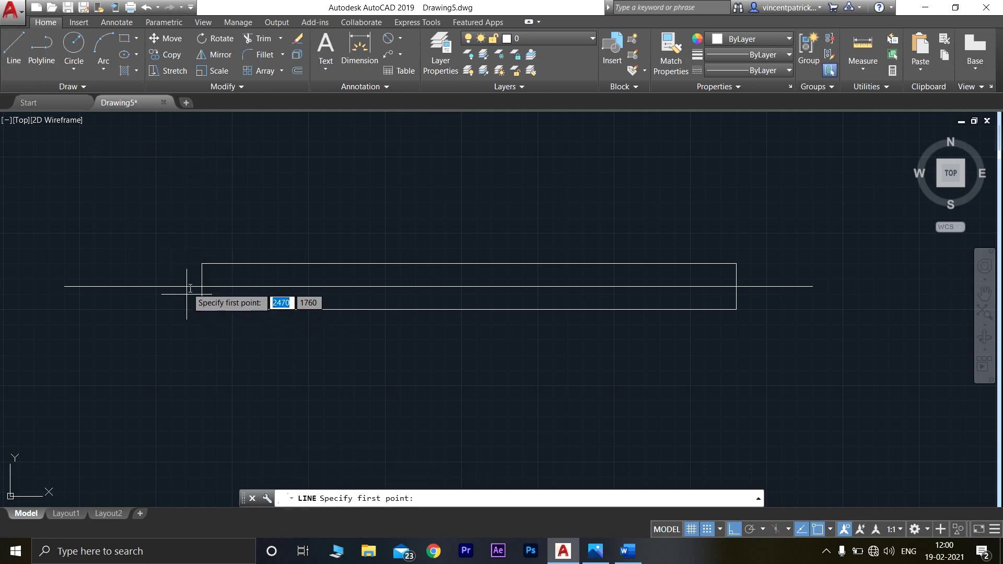
click(201, 286)
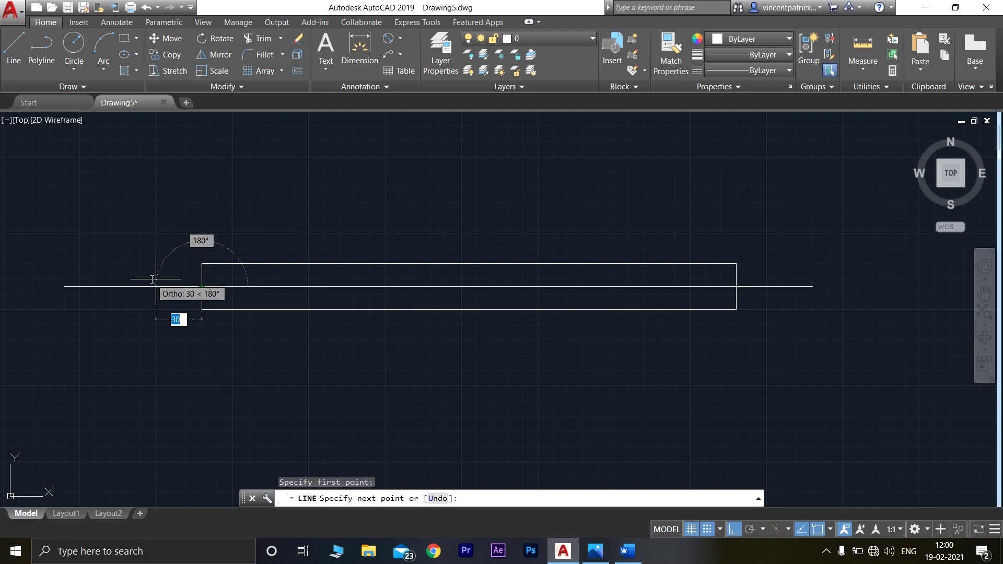
text(20)
key(Return)
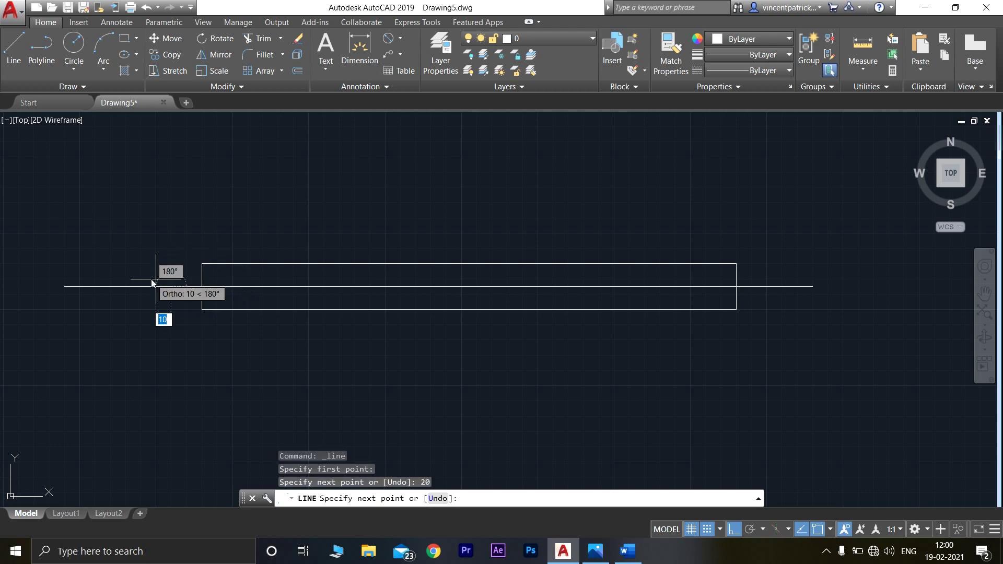
key(Return)
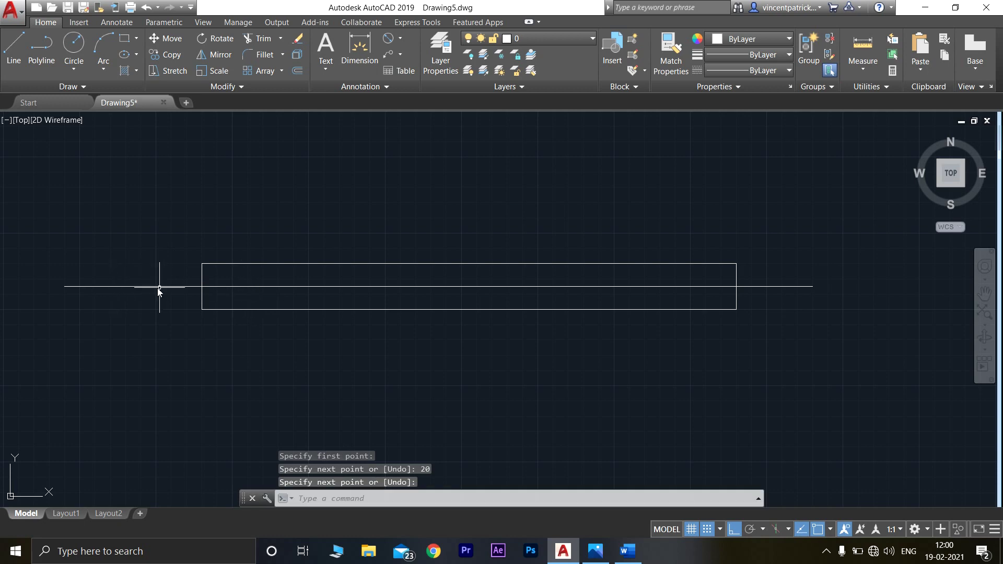
Draw a 20 mm line left from the rectangle's left edge on the centre line, with vertical lines 45 mm down and back up past the centre line.
click(13, 47)
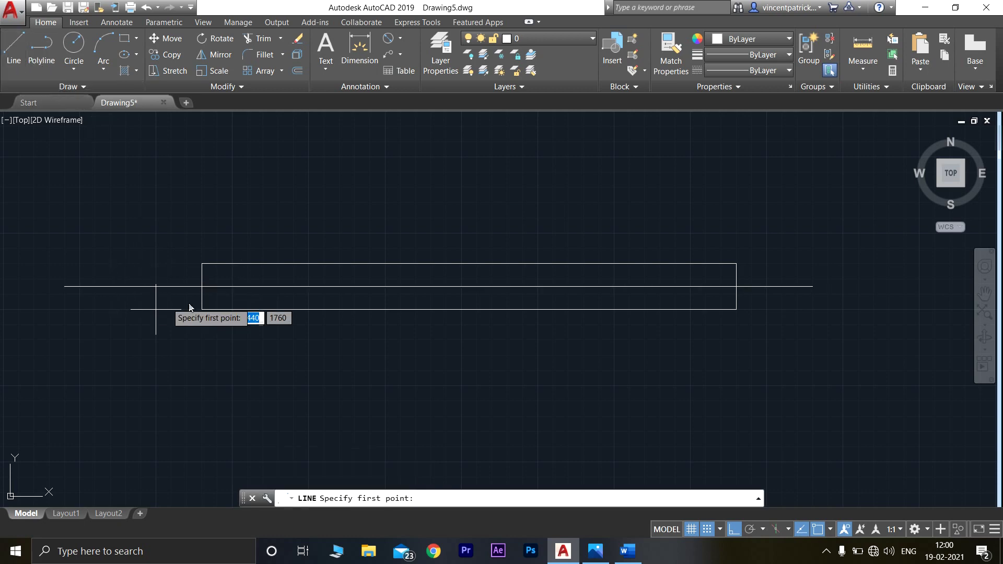
scroll(201, 287, up, 2)
click(204, 289)
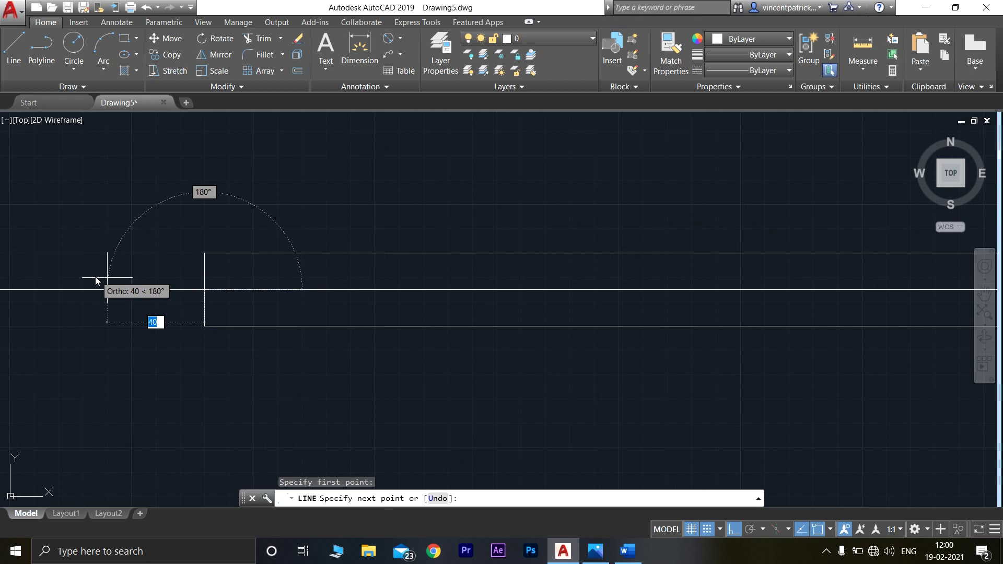
text(20)
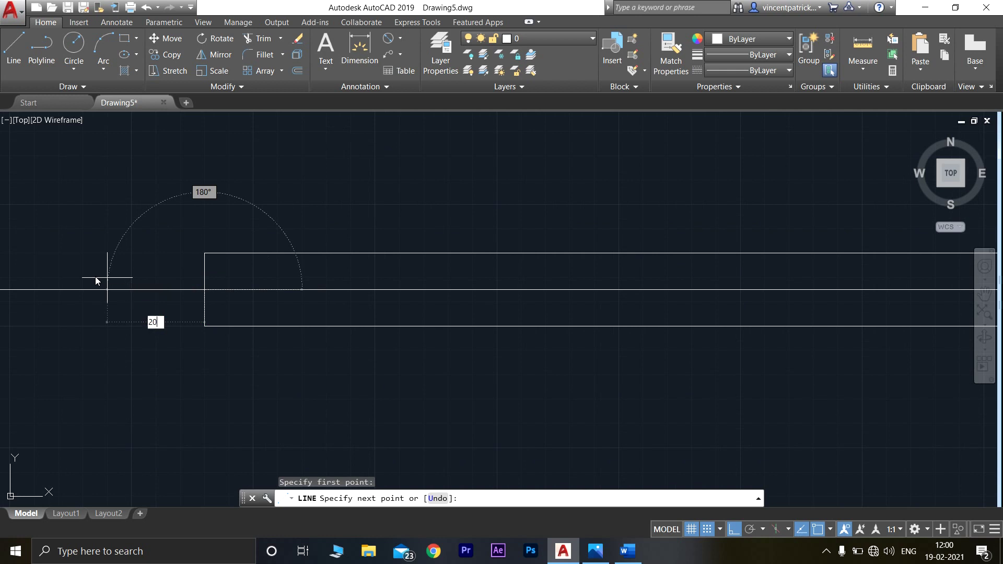
key(Return)
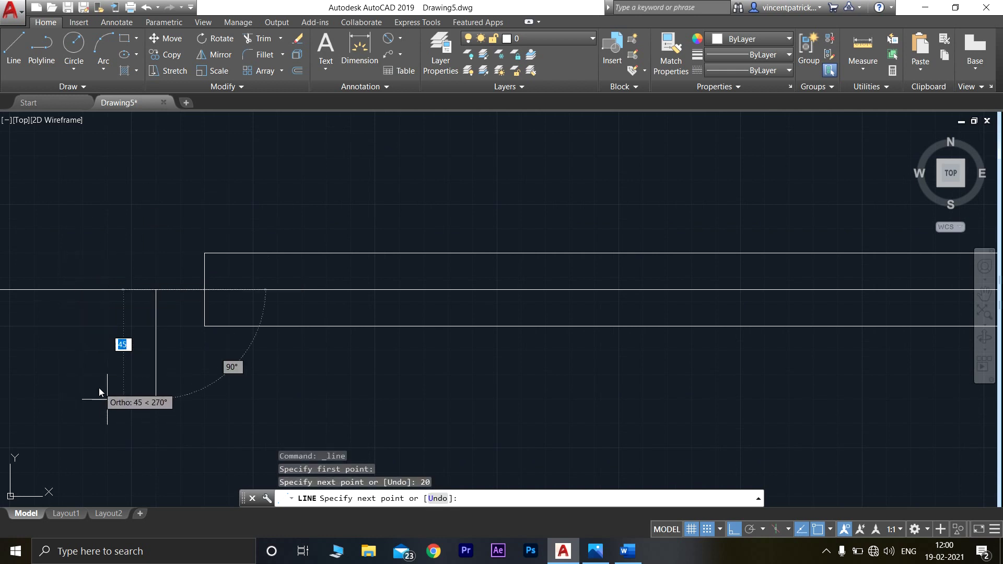
click(106, 399)
click(158, 206)
key(Escape)
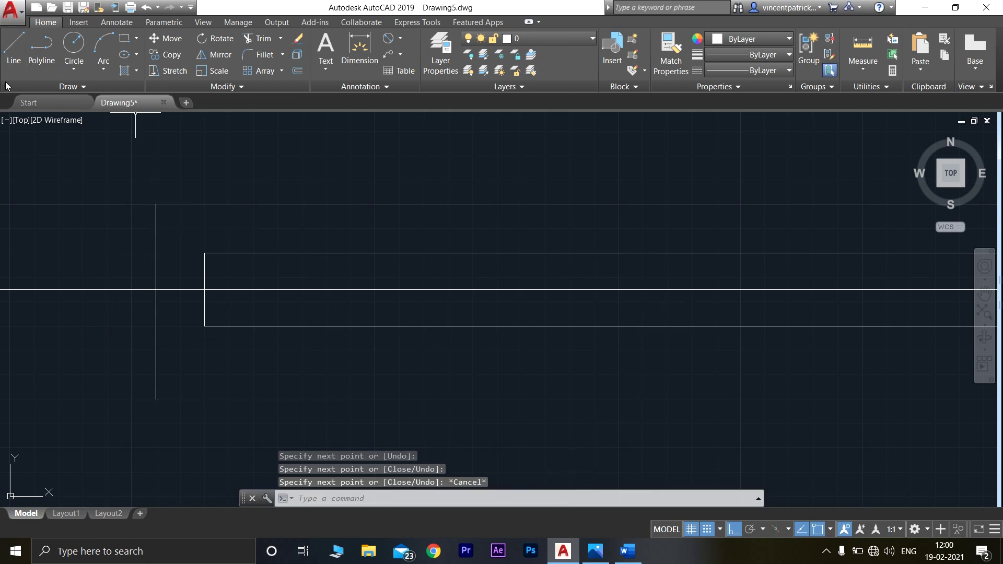
Delete the two overlapping vertical lines beside the rectangle's left end.
click(13, 50)
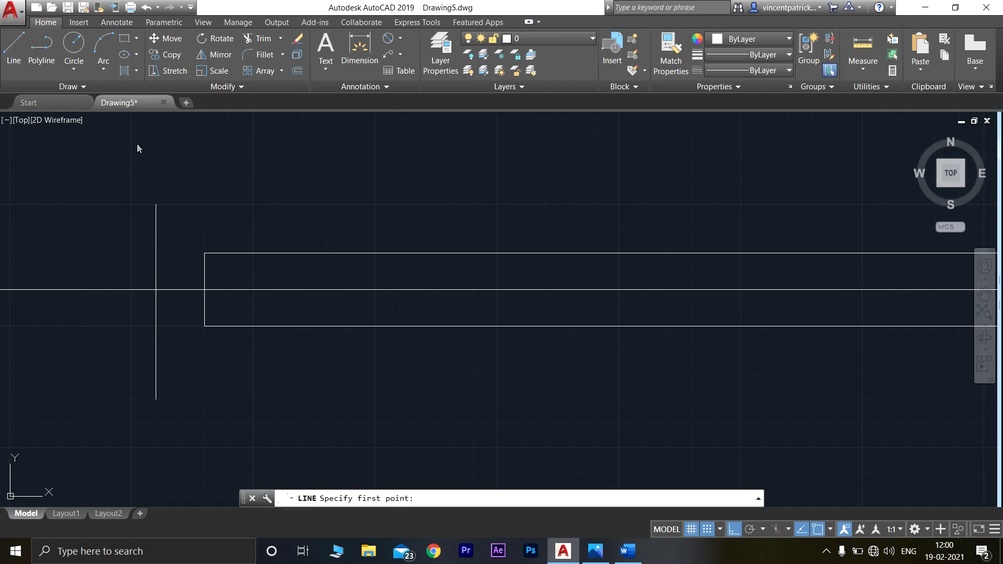
key(Escape)
click(156, 250)
key(Delete)
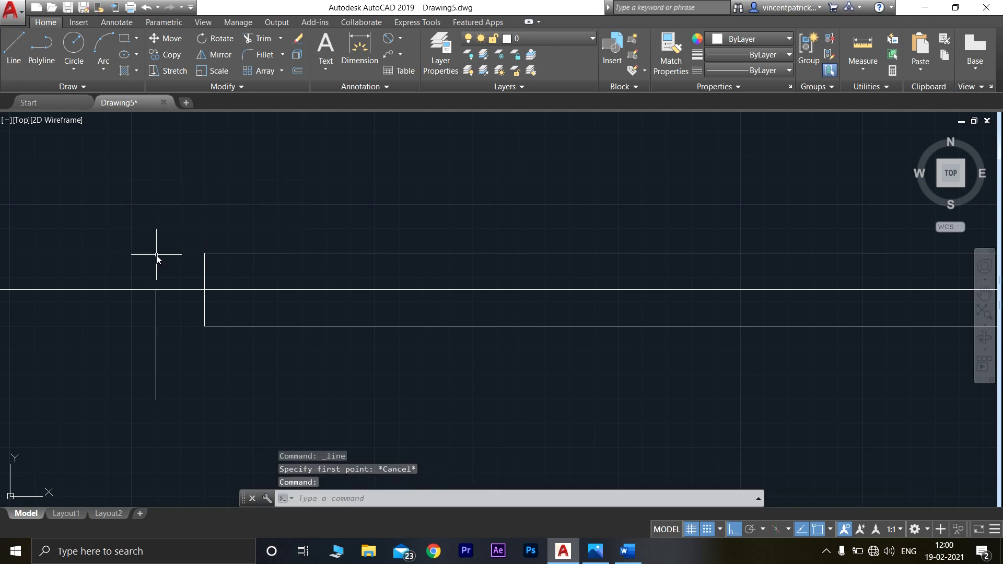
click(156, 325)
key(Delete)
click(14, 58)
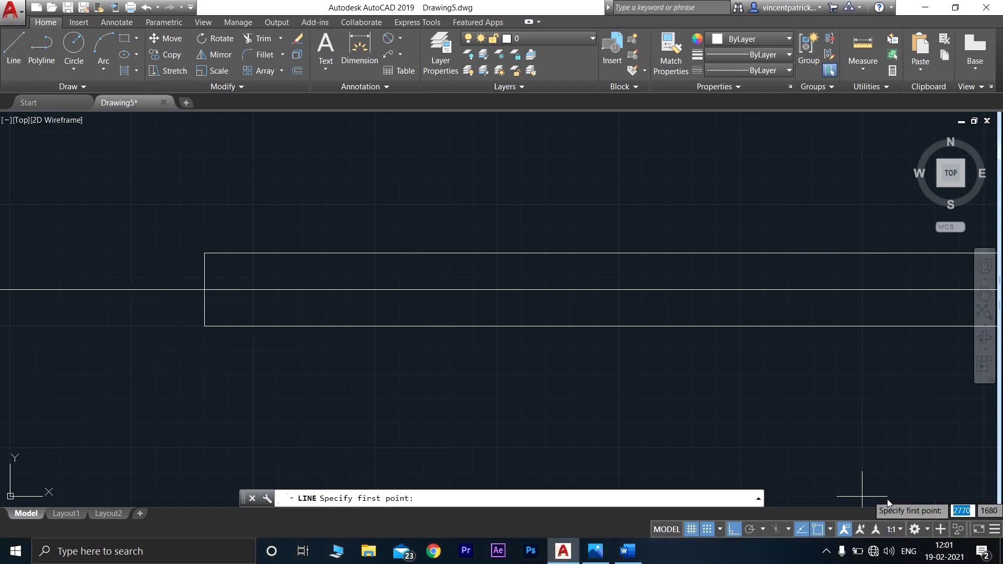
click(710, 528)
click(708, 529)
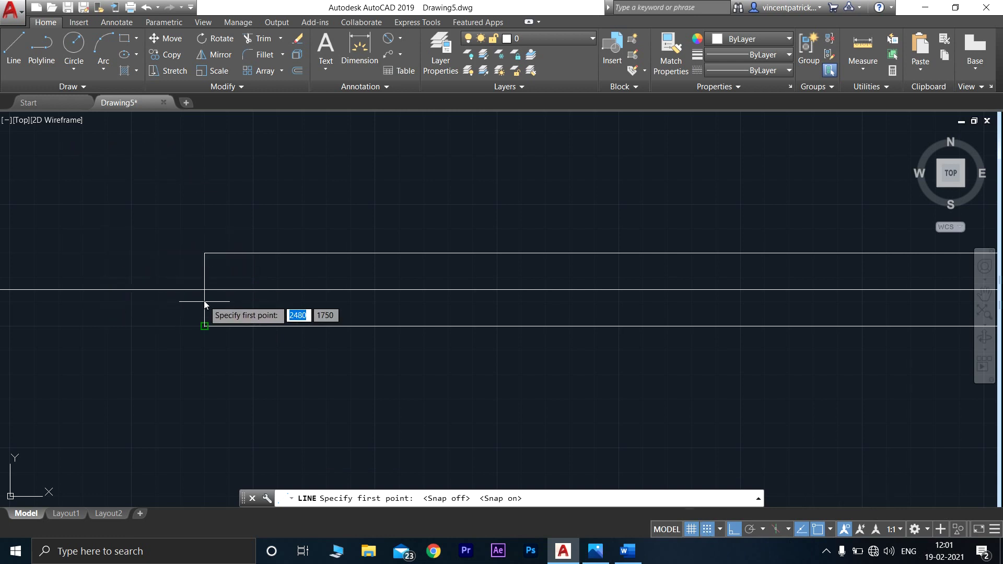
key(Escape)
scroll(335, 203, down, 2)
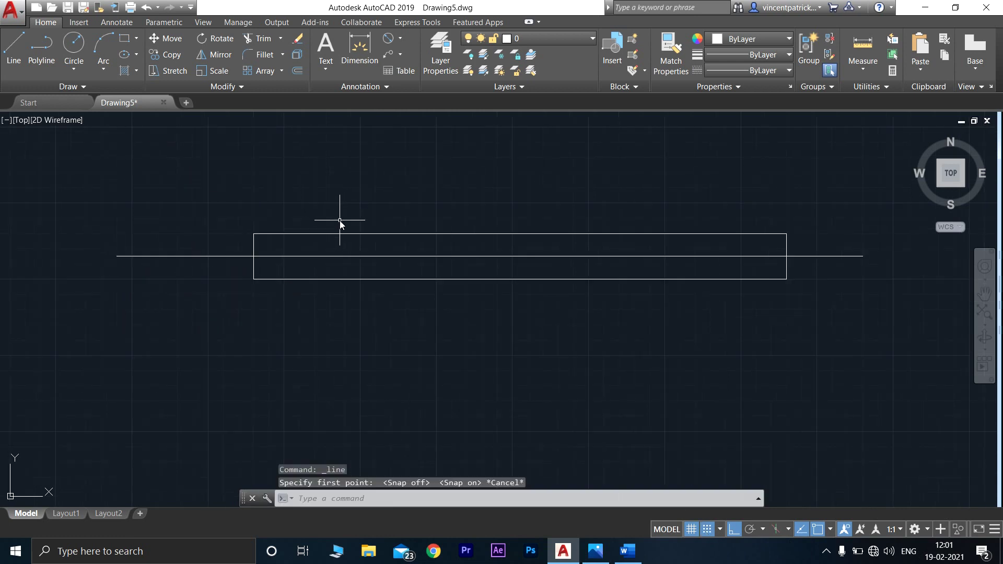
Start a line where the centre line crosses the rectangle's left edge and extend it 20 mm to the left.
click(14, 52)
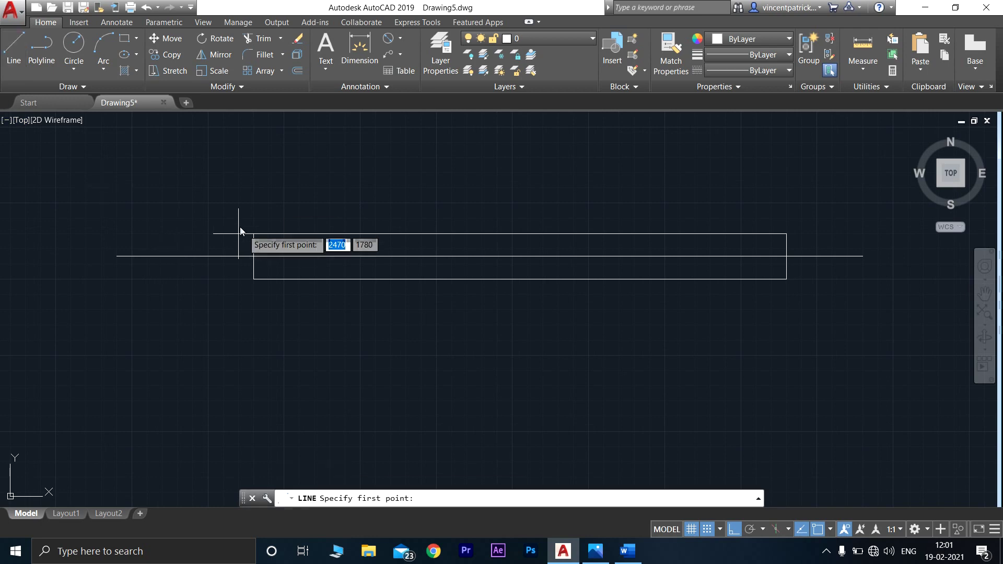
click(254, 256)
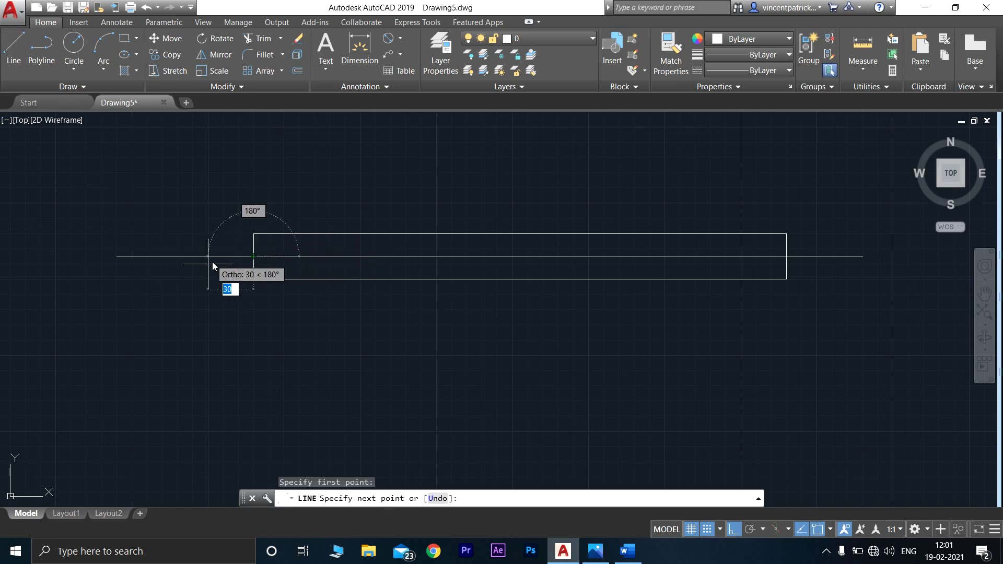
text(20)
key(Return)
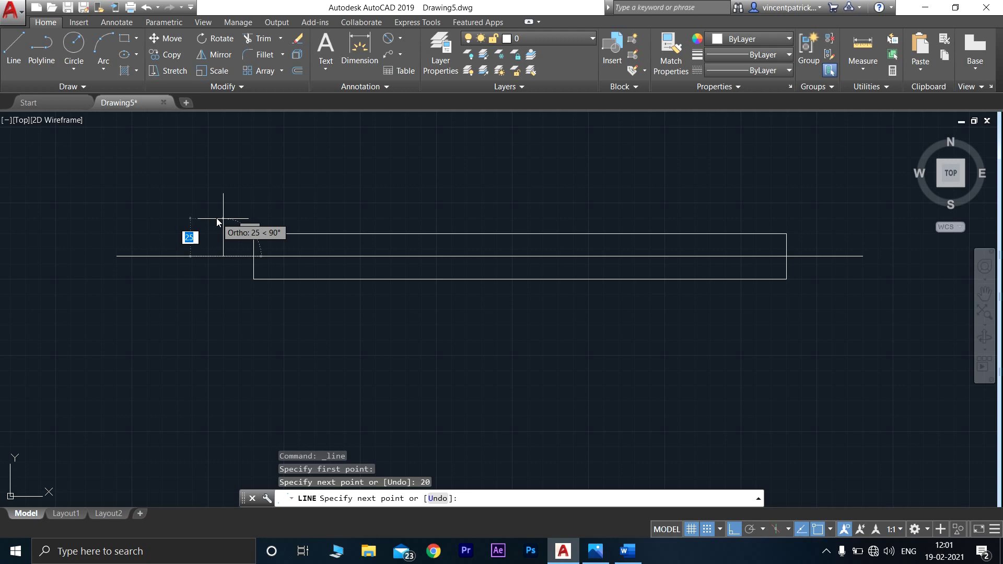
Continue with a 25 mm line upward and a 50 mm line straight down across the centre line.
text(2)
text(25)
key(Return)
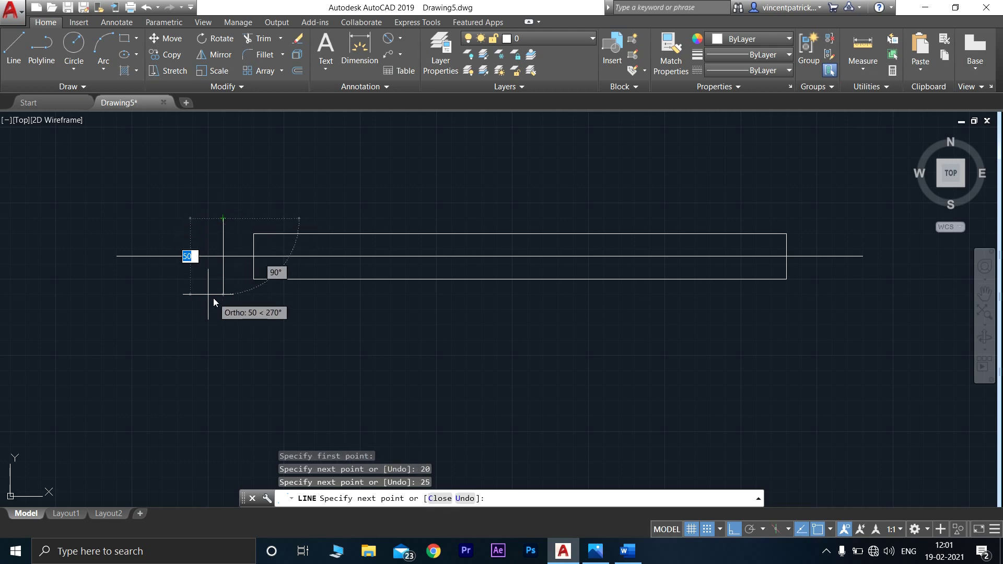
text(50)
key(Return)
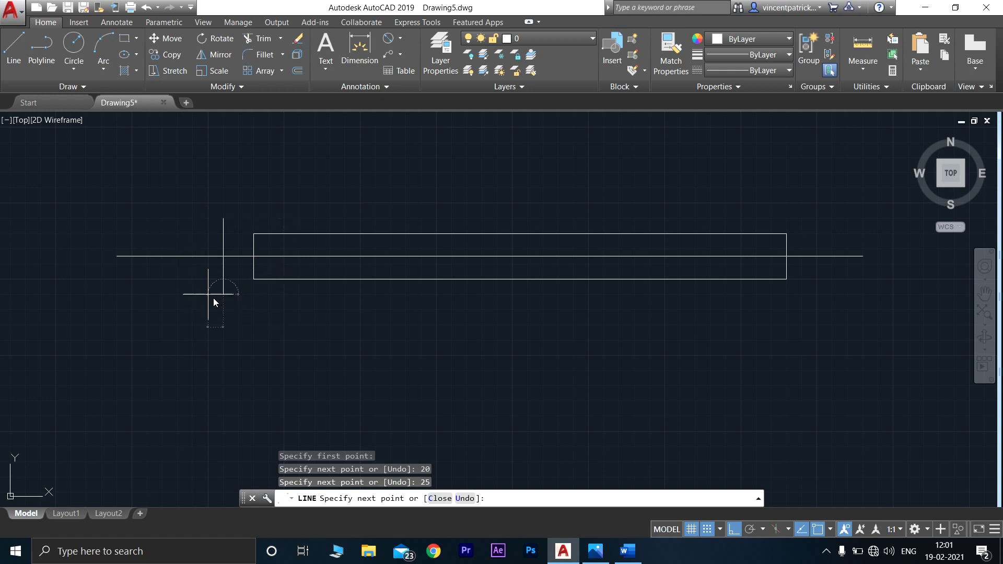
key(Escape)
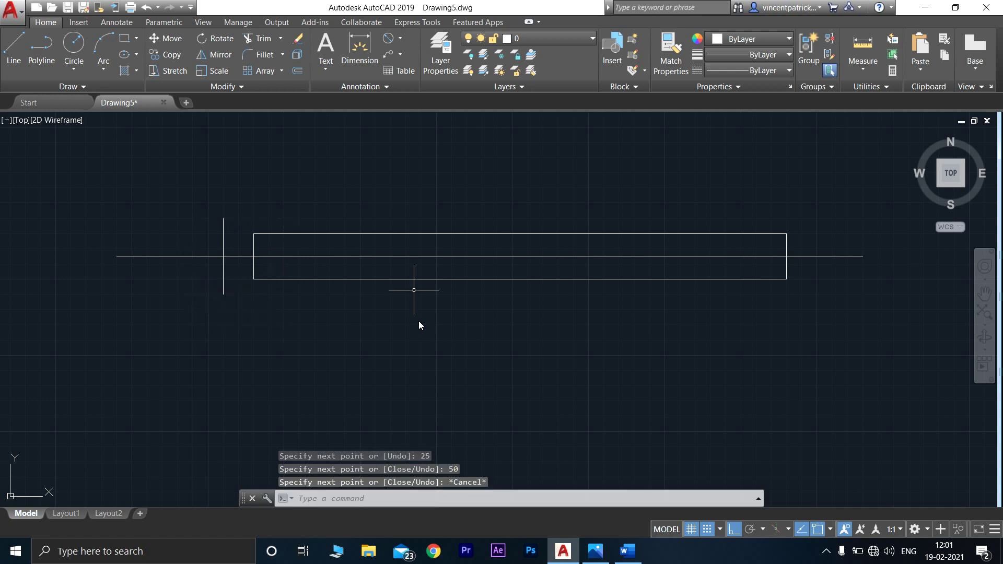
With Ortho off, draw two sloping lines joining the rectangle's left corners to the upper and lower ends of the 50 mm vertical line.
click(14, 59)
click(733, 529)
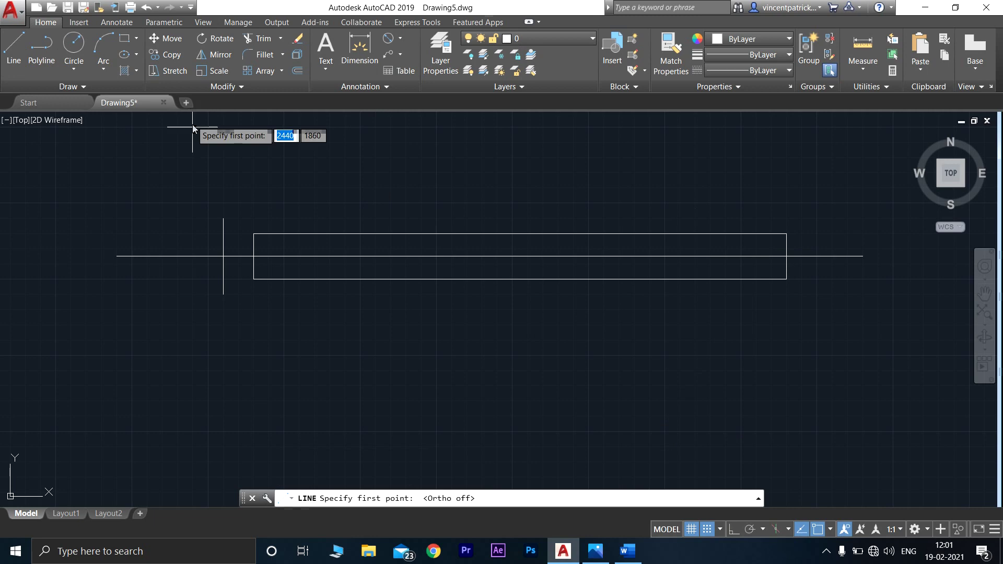
click(239, 225)
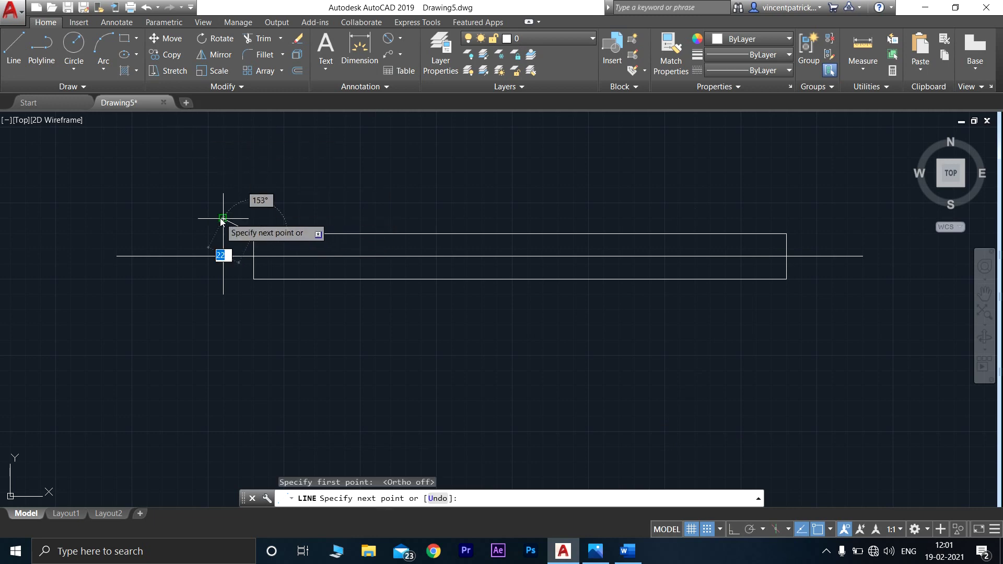
click(223, 219)
key(Escape)
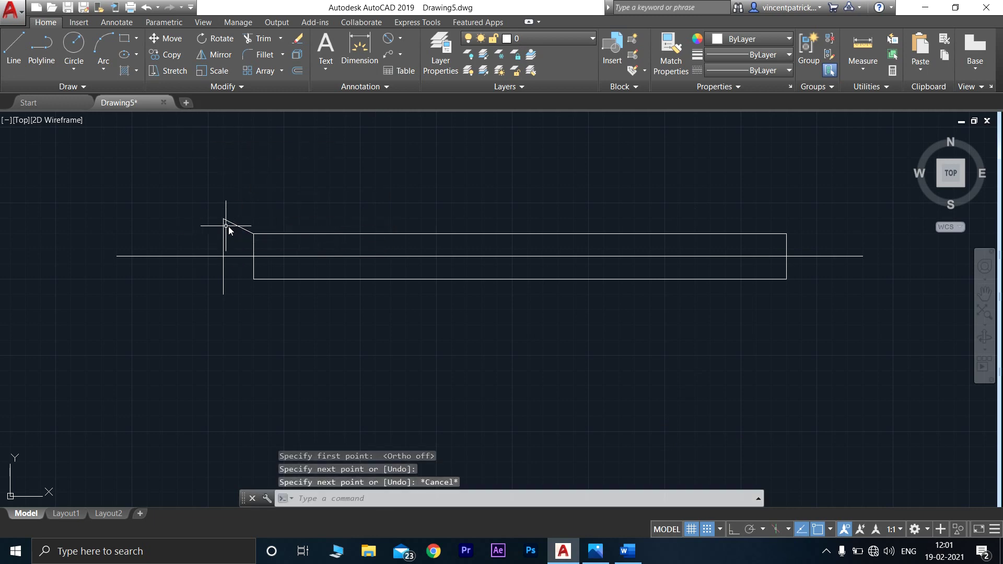
click(3, 62)
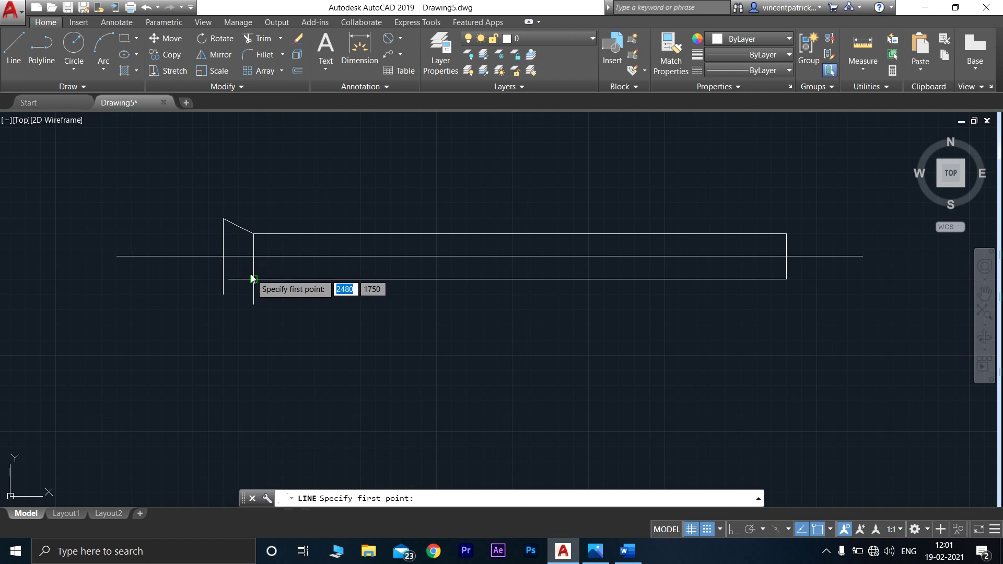
click(252, 279)
click(223, 292)
key(Escape)
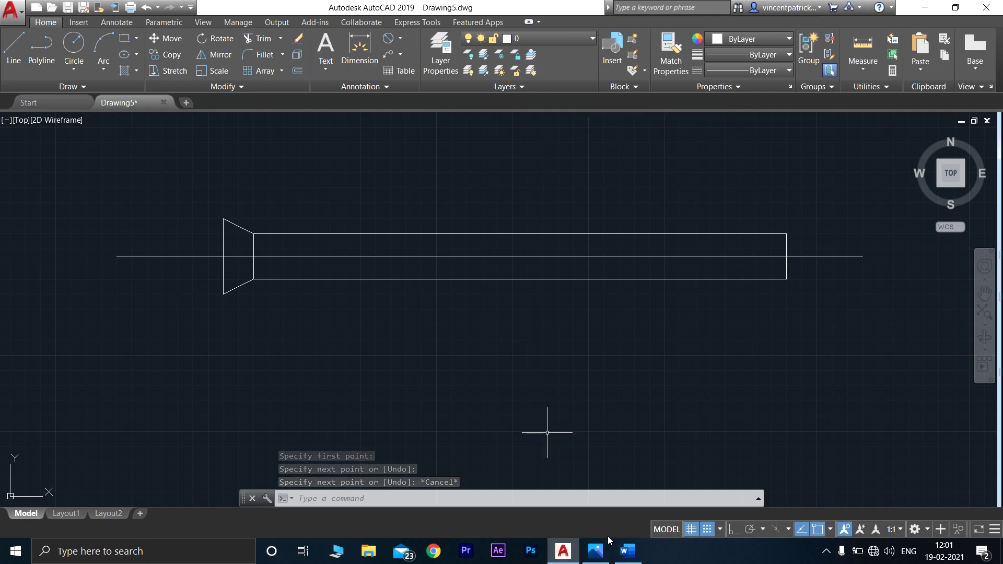
Check the reference picture and, with Ortho on, draw a 50 mm line to the left from the vertical line's upper end.
click(595, 550)
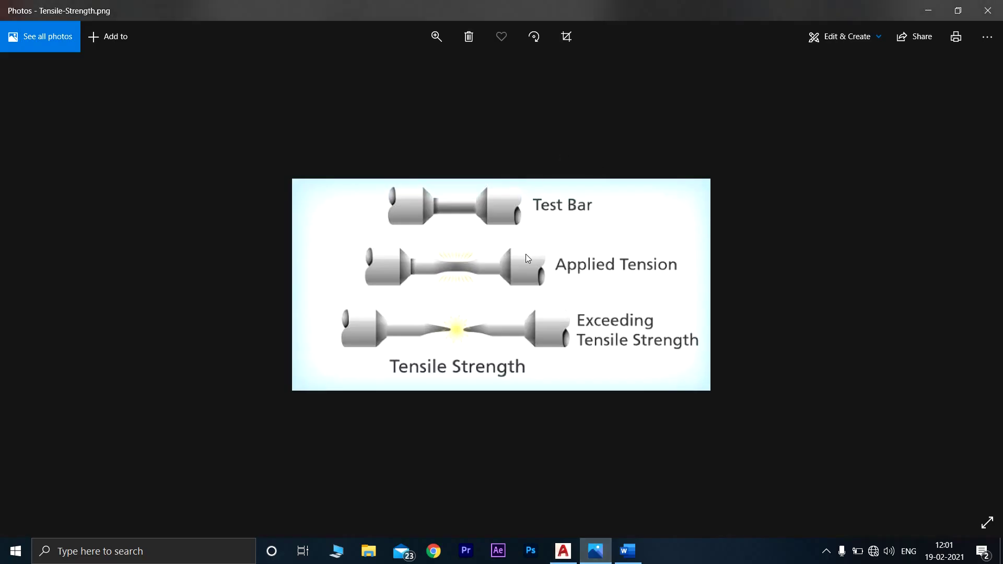
click(563, 551)
click(14, 48)
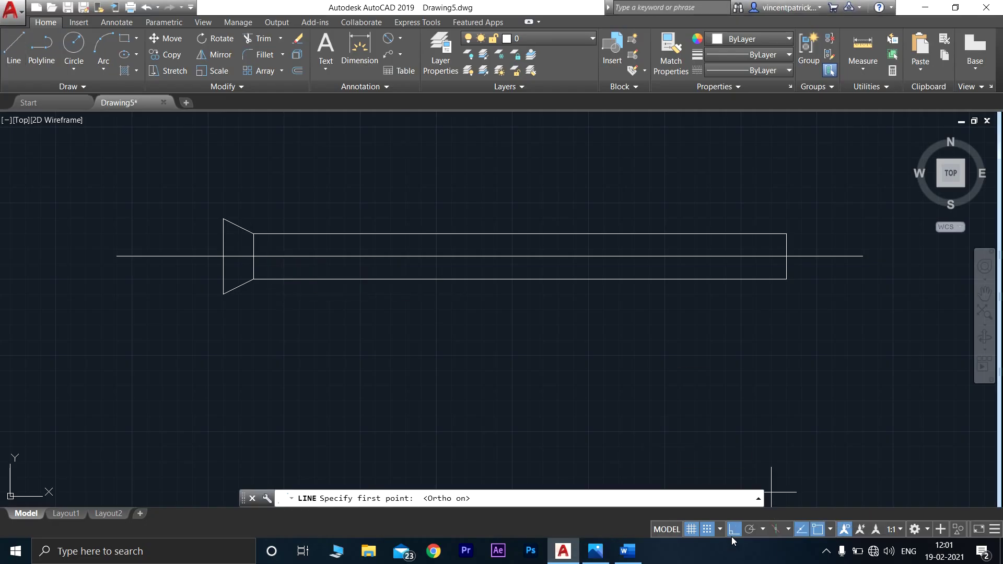
click(223, 218)
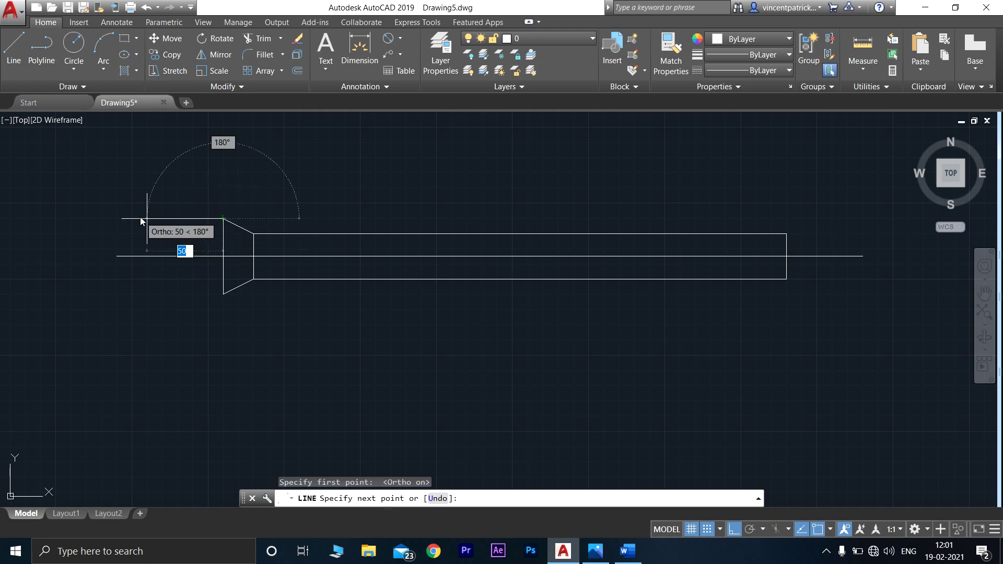
text(50)
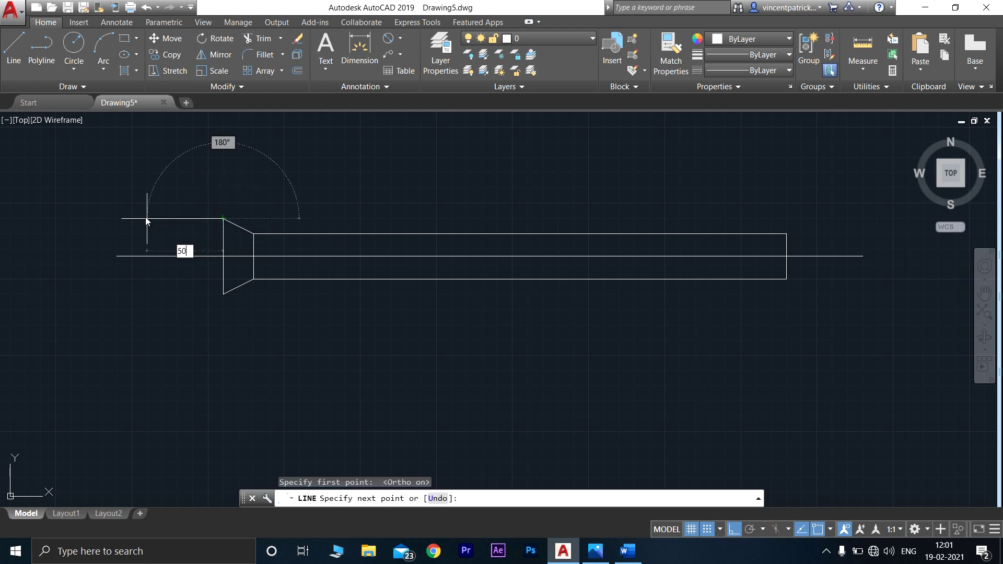
key(Return)
key(Escape)
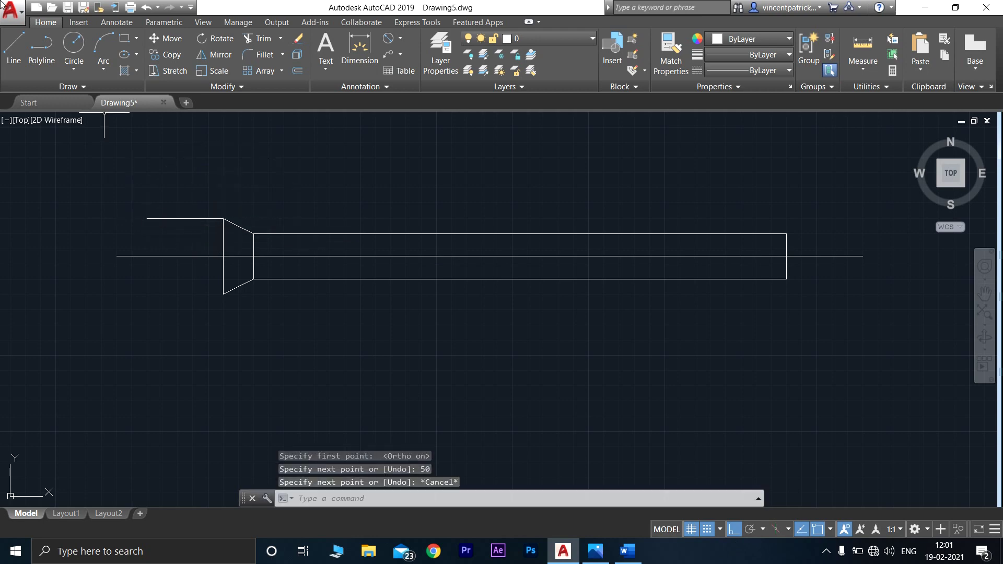
Draw a matching 50 mm line to the left from the vertical line's lower end.
click(14, 48)
click(223, 294)
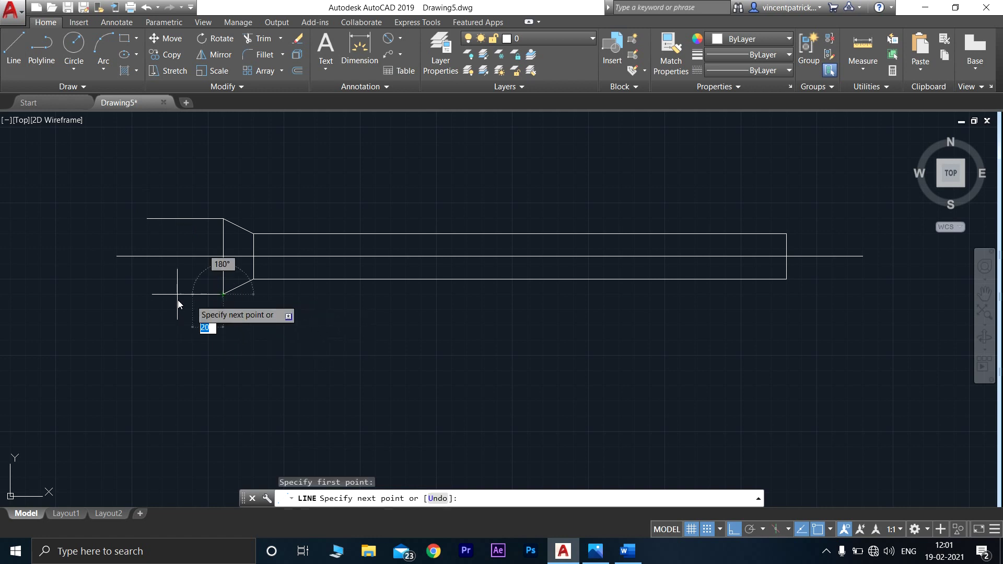
text(50)
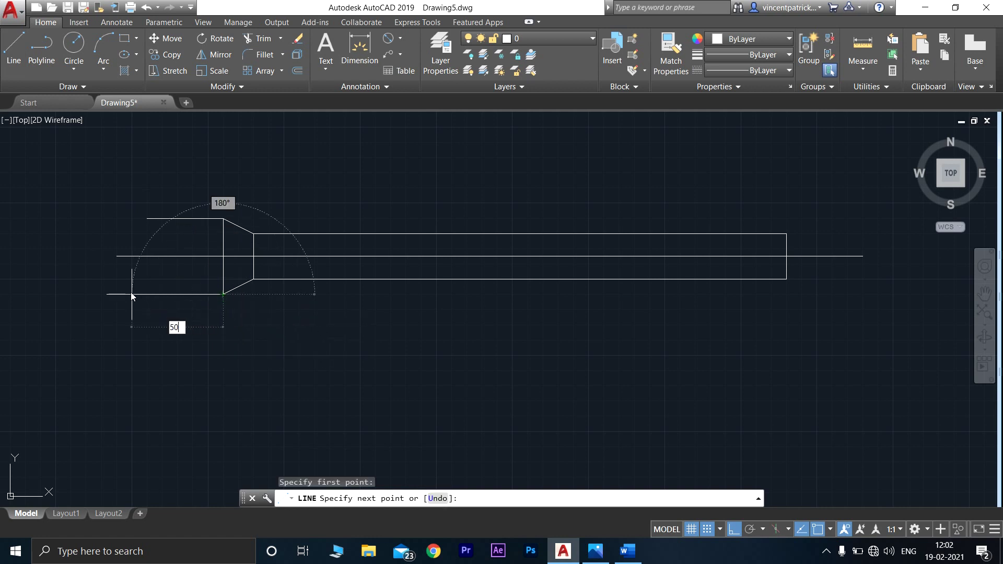
key(Return)
key(Escape)
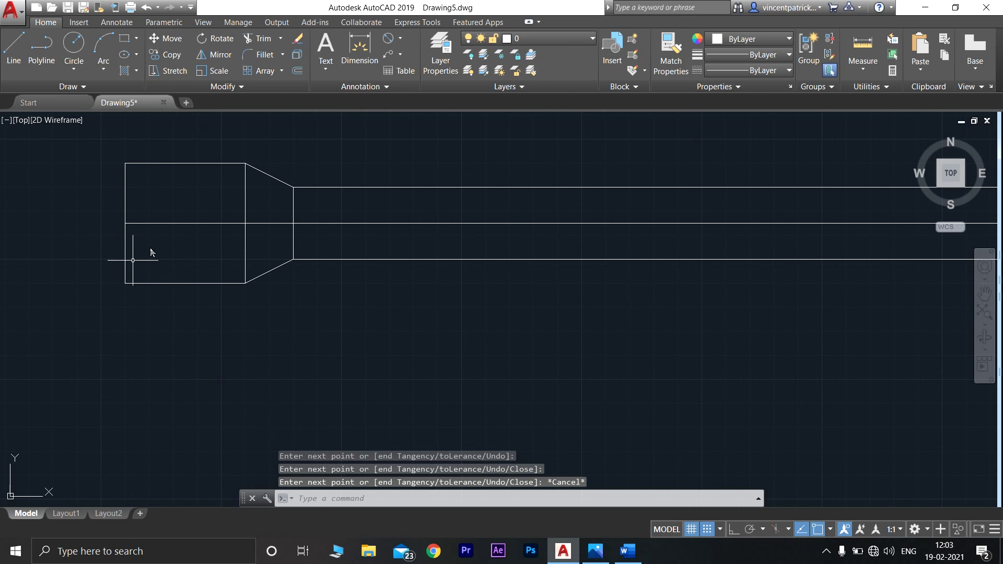
Undo the last spline, polyline, grouping and line operations, reopening the bar's left end.
key(ctrl+z)
key(ctrl+z)
key(ctrl+z)
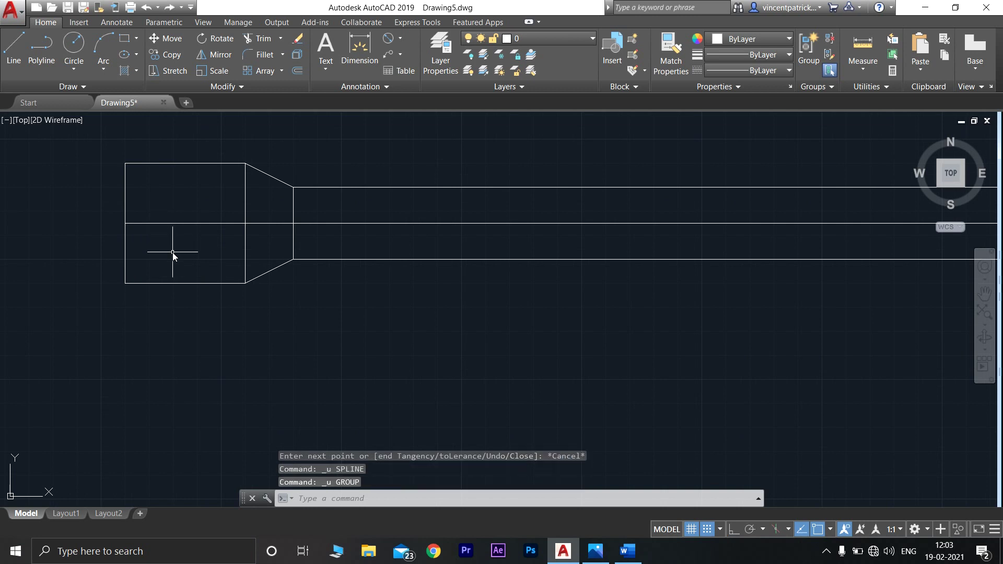
key(ctrl+z)
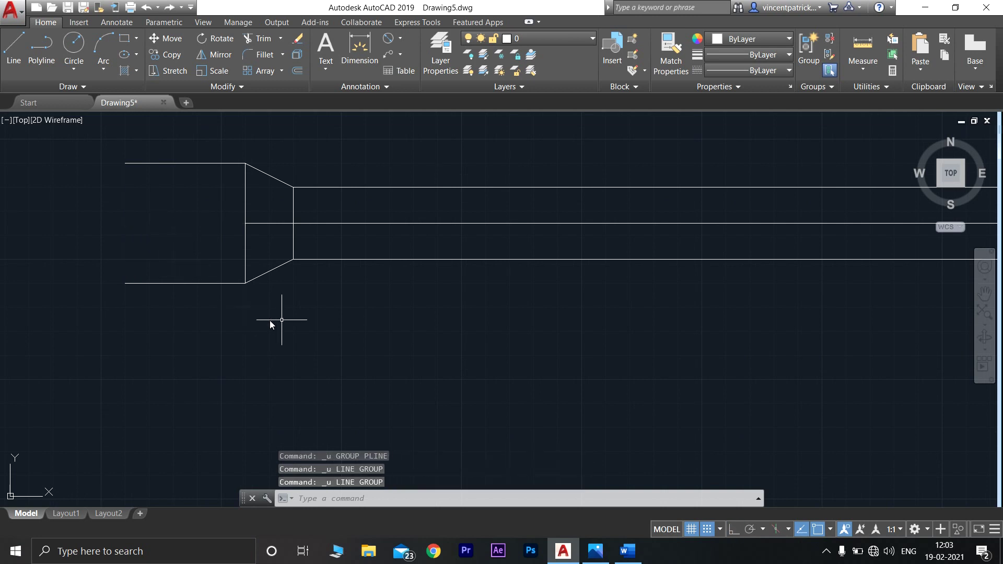
Close the bar's left grip end with a vertical line joining the open ends of its upper and lower edges.
click(13, 47)
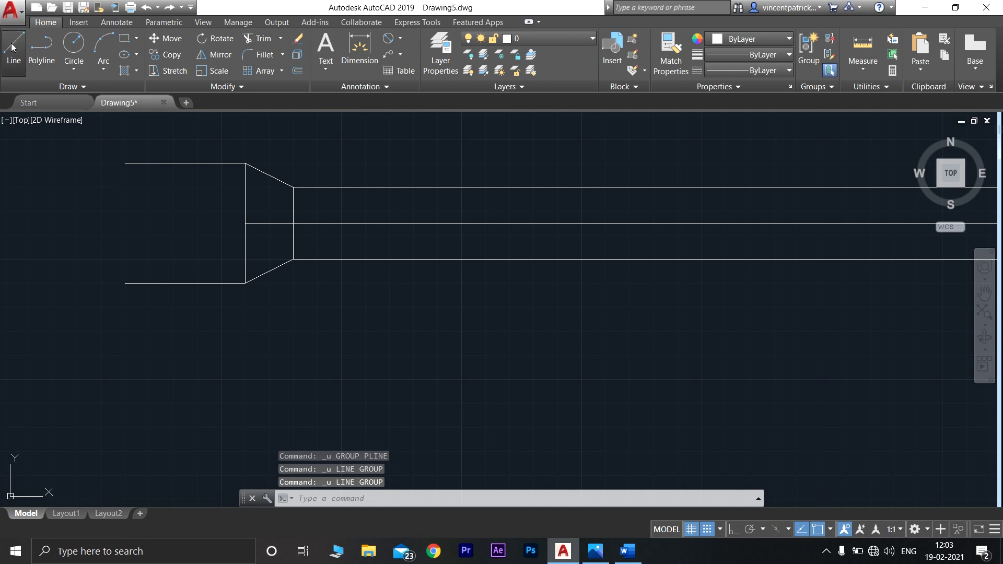
click(124, 163)
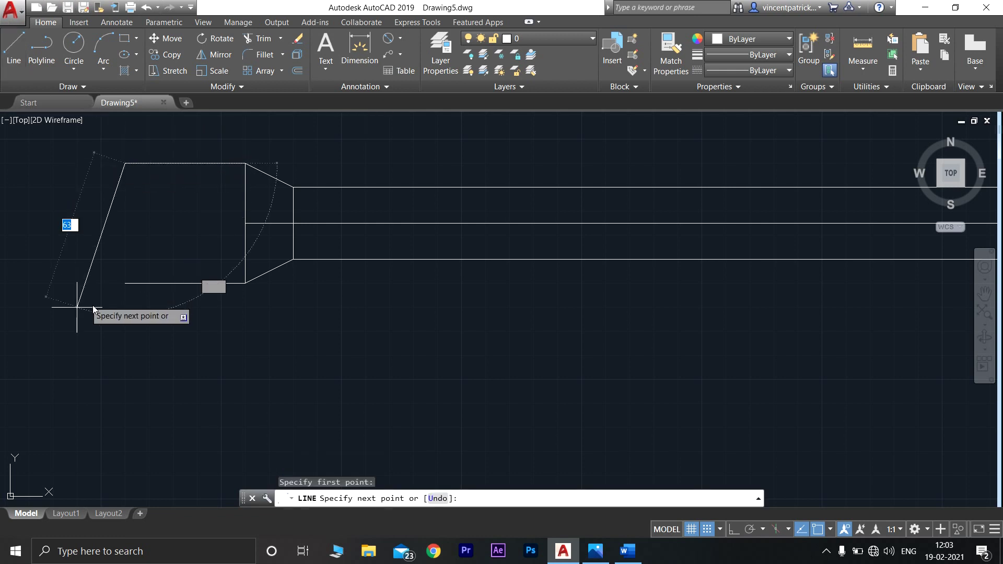
click(127, 283)
key(Return)
With Ortho on, draw a line from the rectangle's upper right corner 15 mm down and continue it 20 mm to the right.
scroll(494, 277, down, 4)
mouse_move(626, 333)
middle_down()
mouse_move(318, 339)
mouse_move(360, 392)
middle_up()
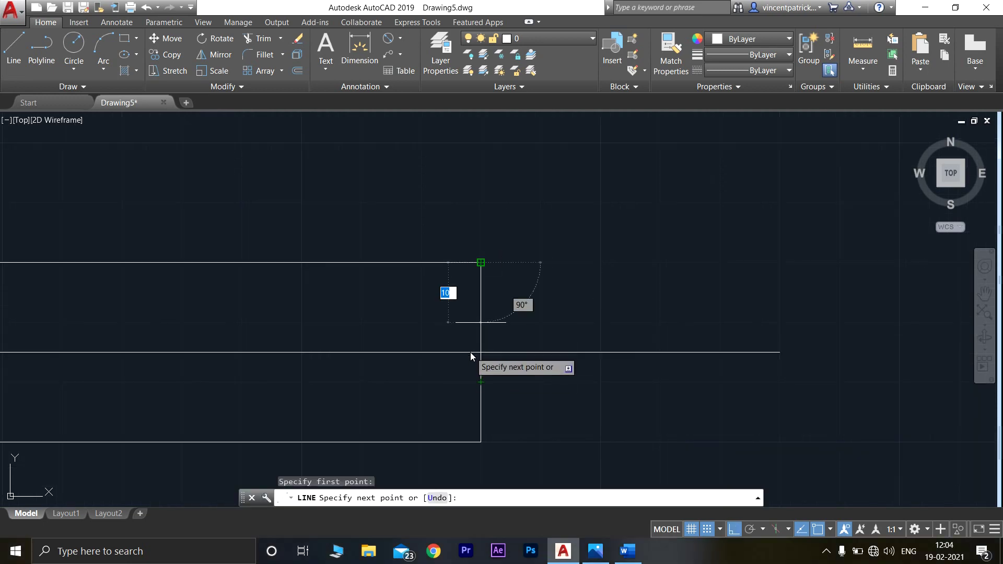
text(1)
key(Return)
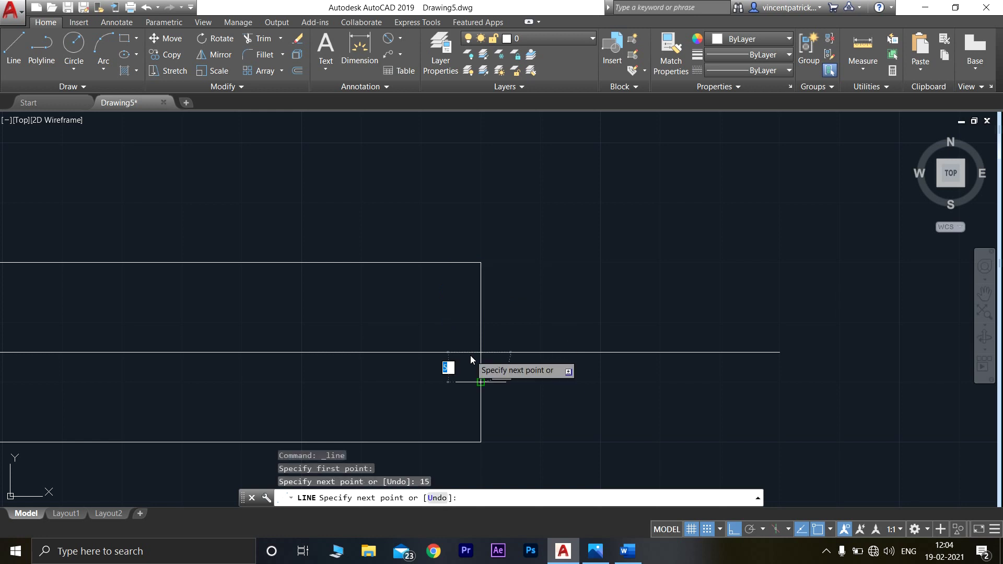
text(20)
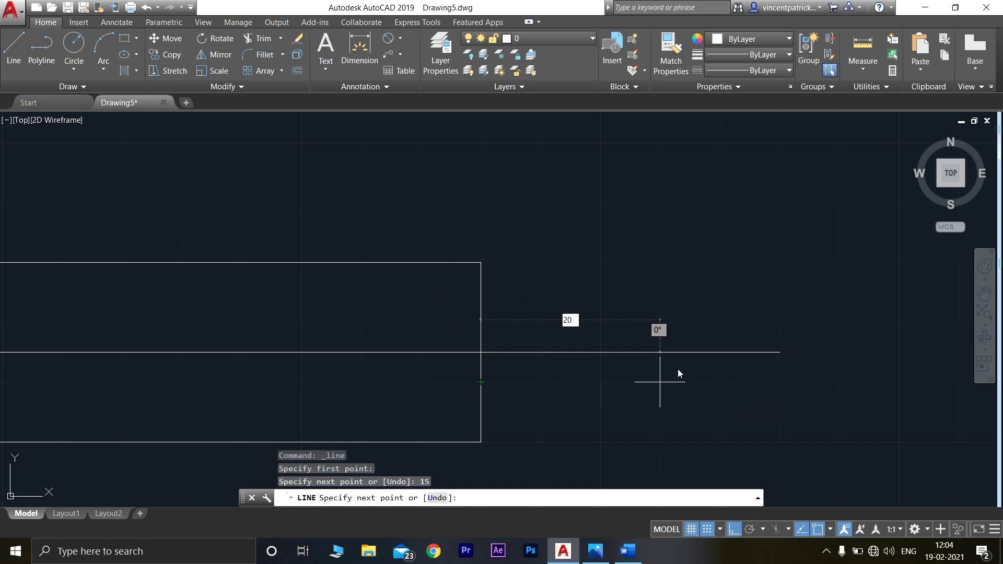
key(Return)
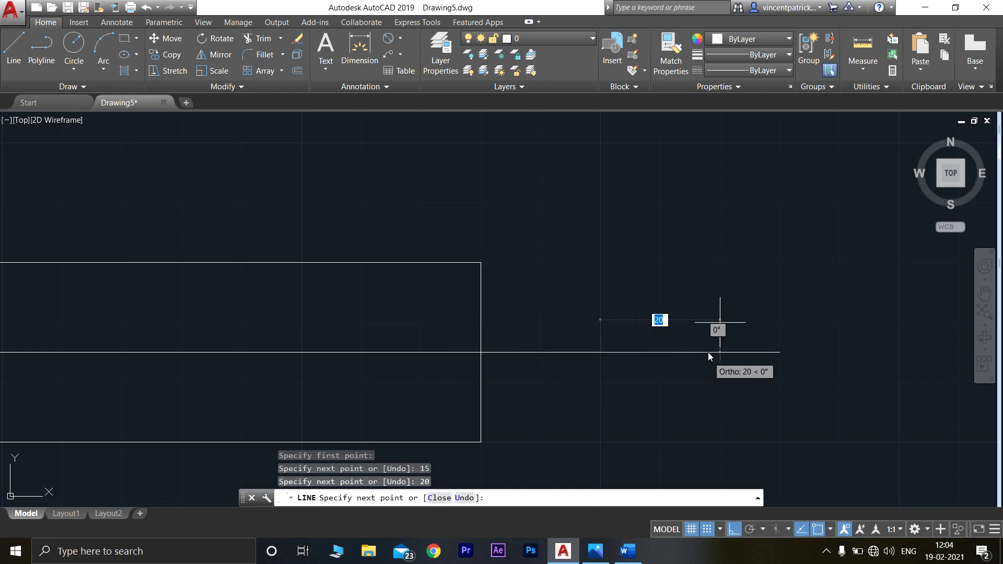
Continue the line 25 mm up and 50 mm down to form the vertical line beyond the bar's right end.
text(25)
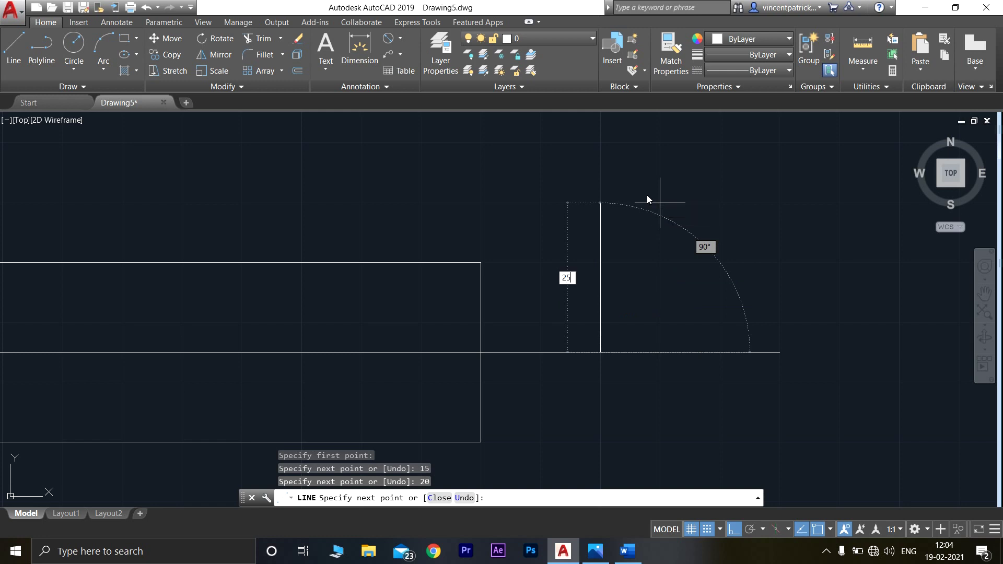
key(Return)
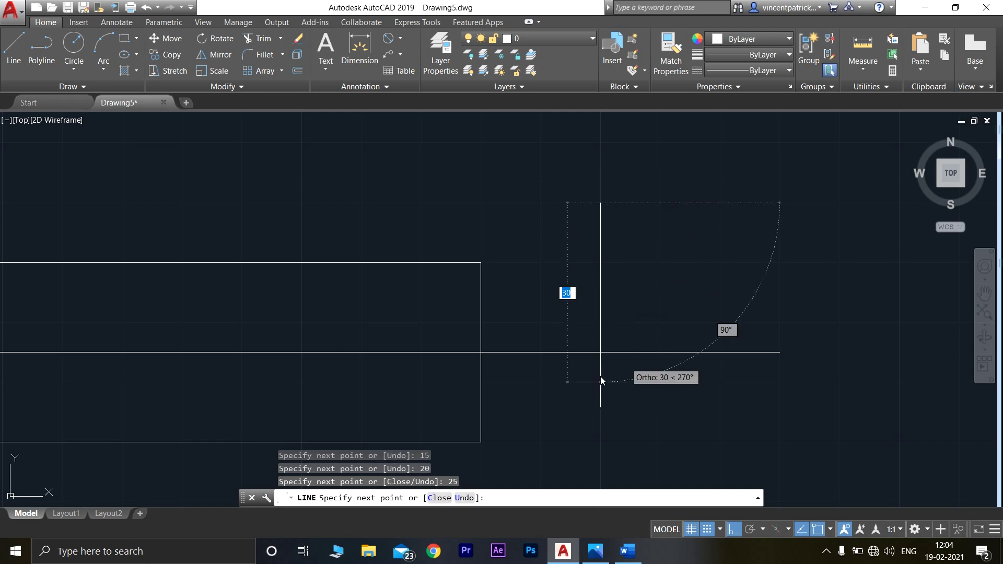
text(50)
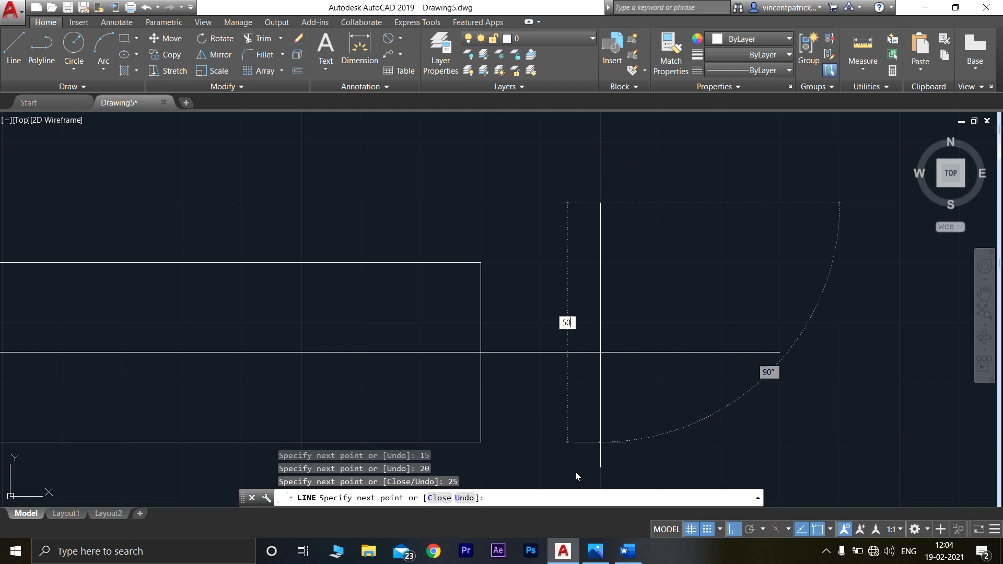
key(Return)
key(Escape)
With Ortho off, draw two sloping lines joining the rectangle's right corners to the upper and lower ends of the 50 mm vertical line.
scroll(775, 407, down, 2)
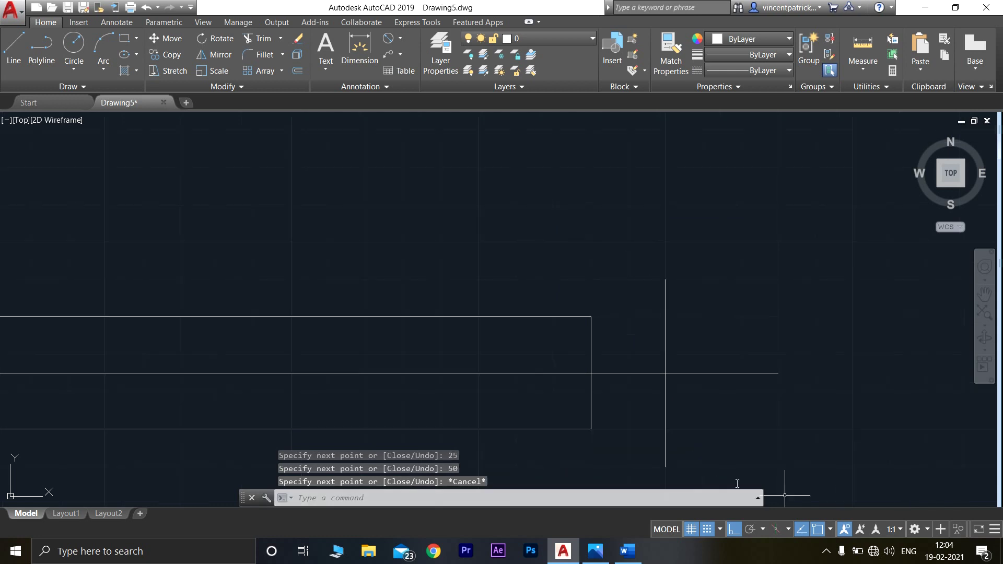
click(740, 528)
click(13, 48)
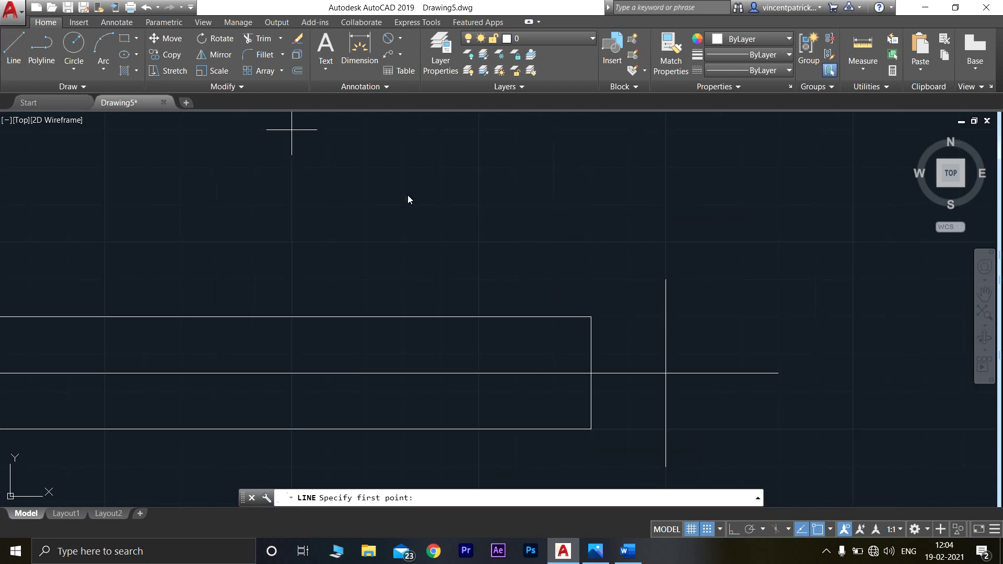
click(591, 317)
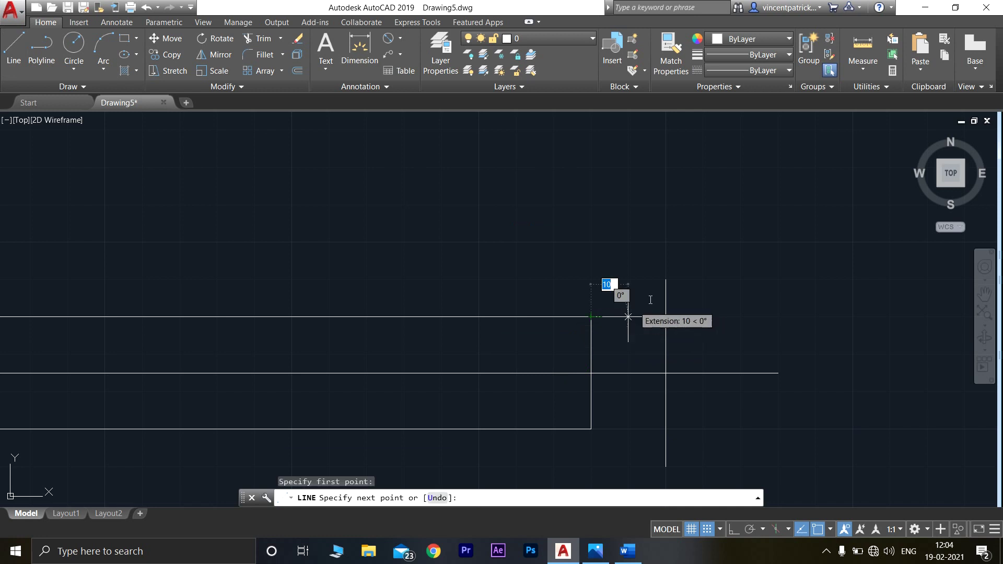
click(665, 280)
key(Escape)
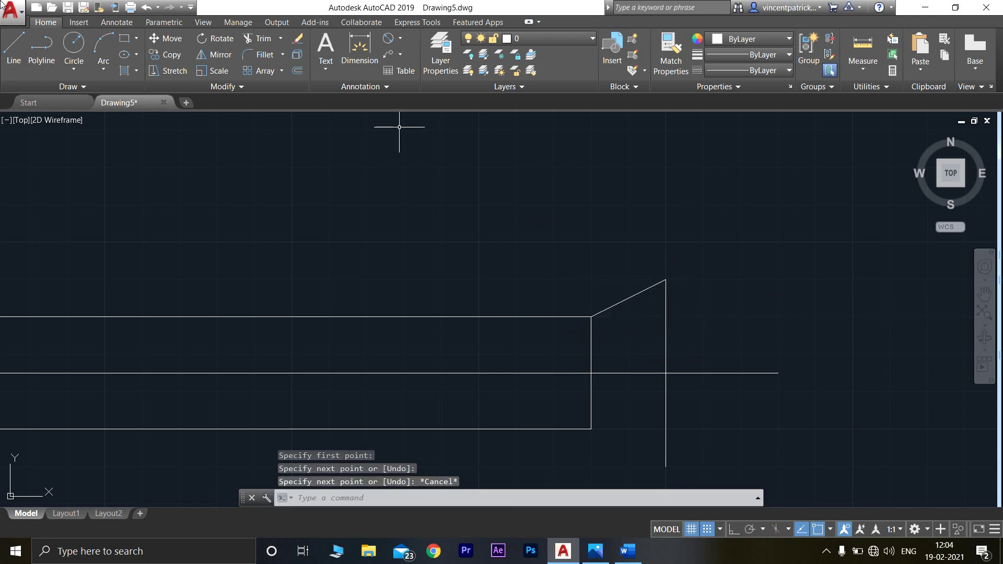
key(Return)
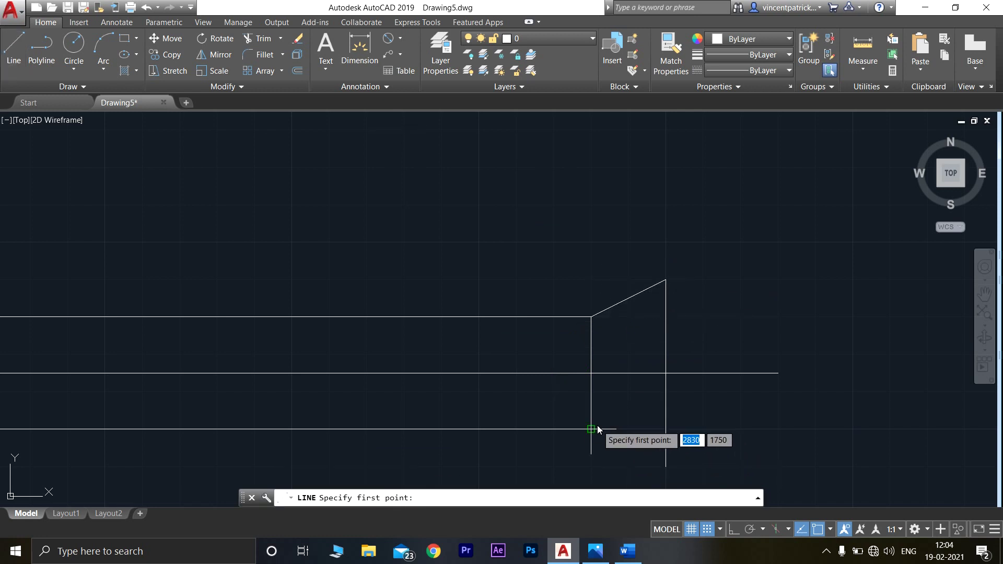
click(591, 429)
click(661, 465)
key(Escape)
Draw the right grip end with a 50 mm upper edge, 30 mm down extended to the lower edge's level, and back to the vertical line's lower end.
scroll(696, 405, down, 4)
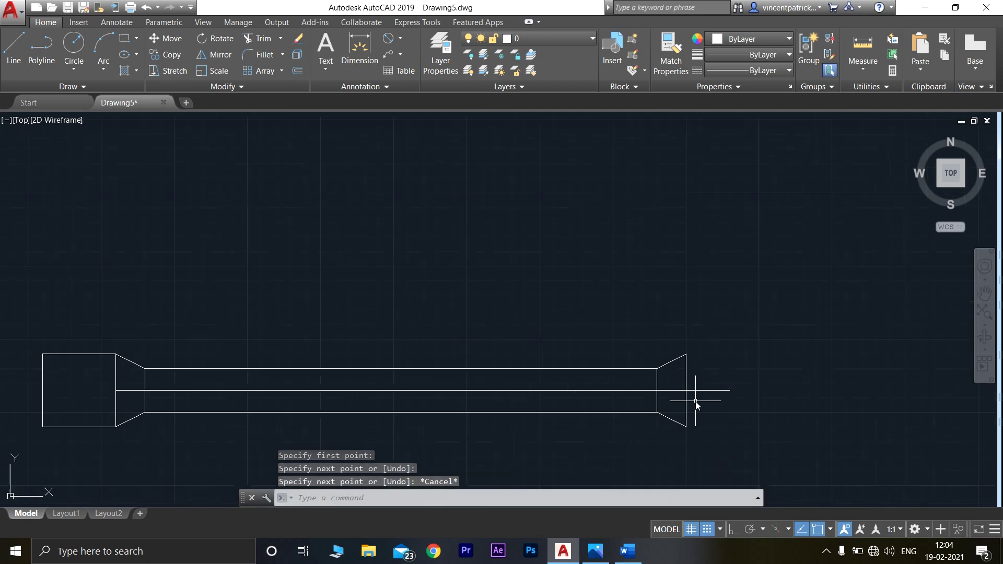
middle_drag(717, 387, 724, 354)
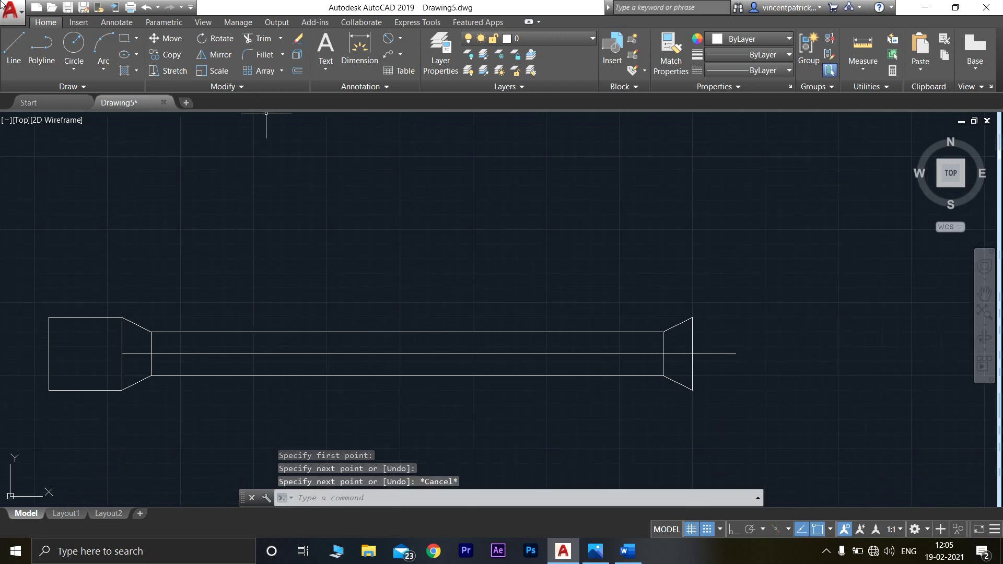
click(14, 51)
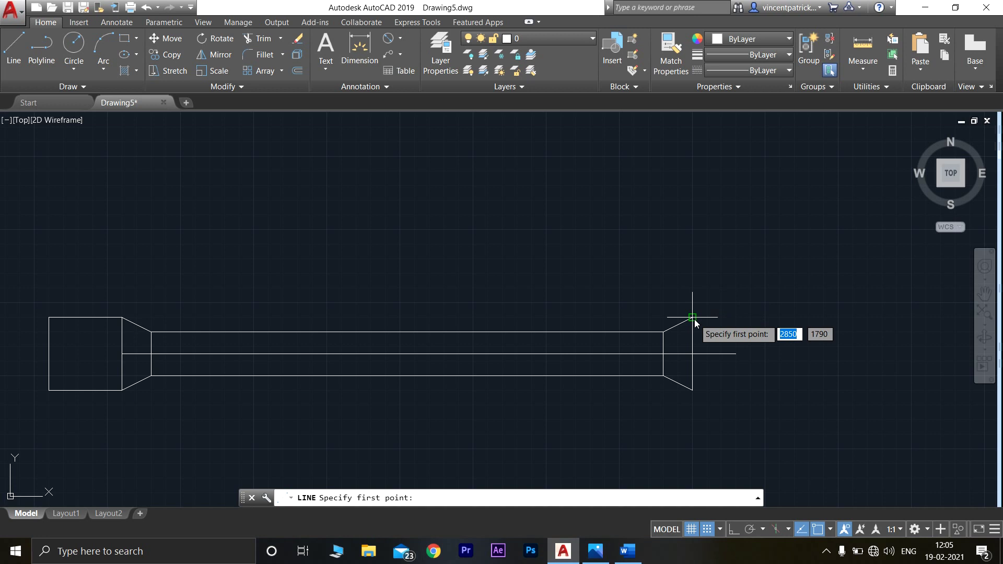
click(693, 317)
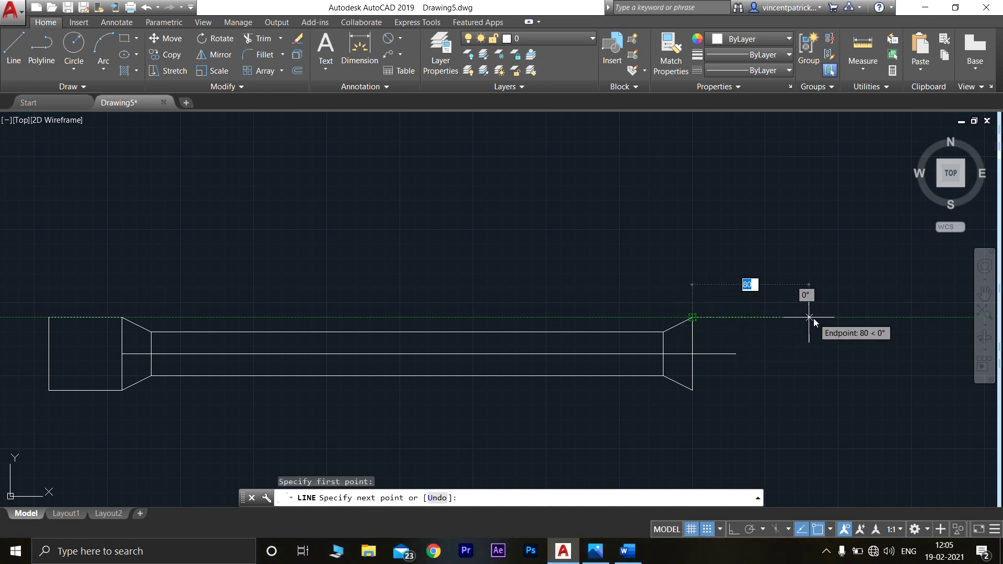
text(50)
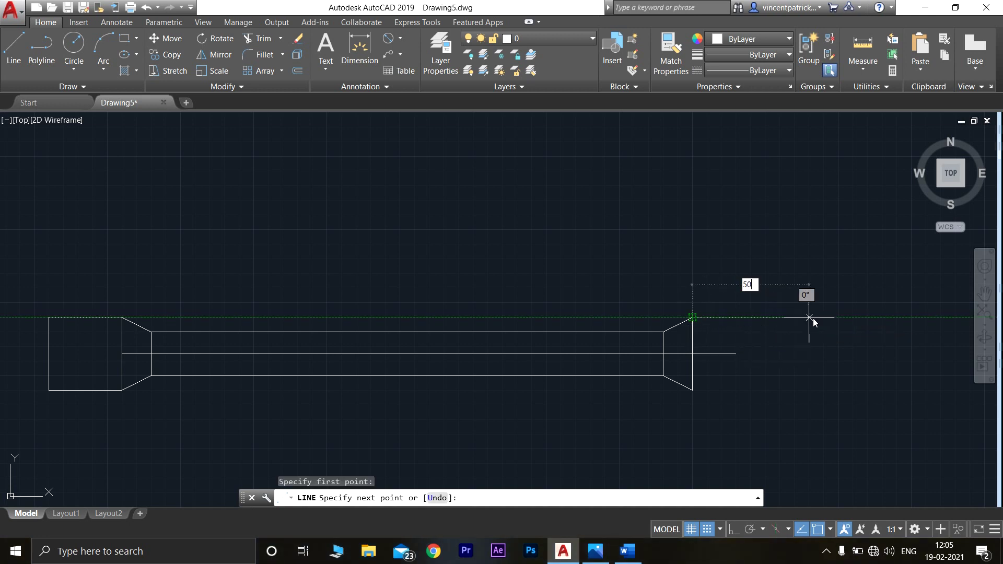
key(Return)
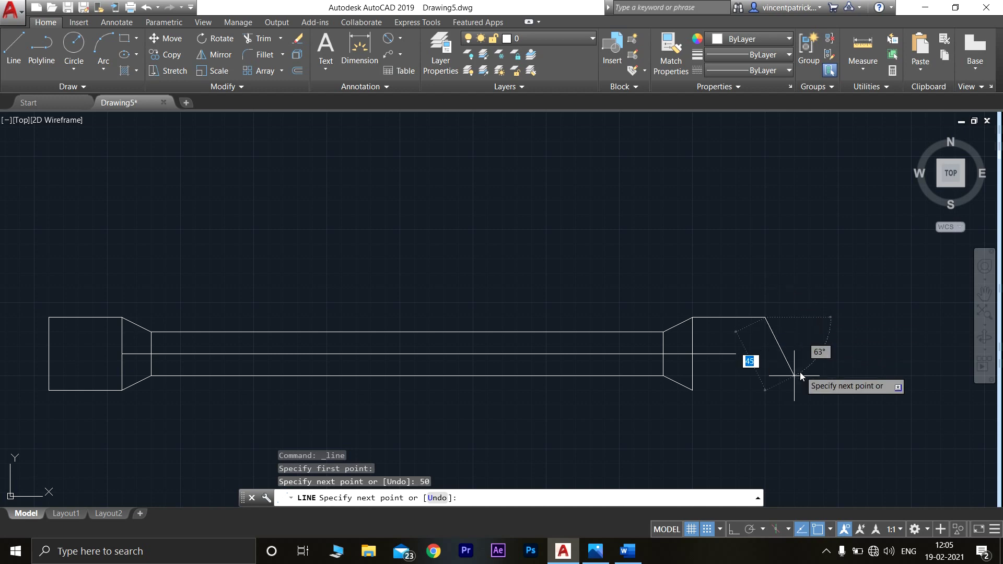
text(30)
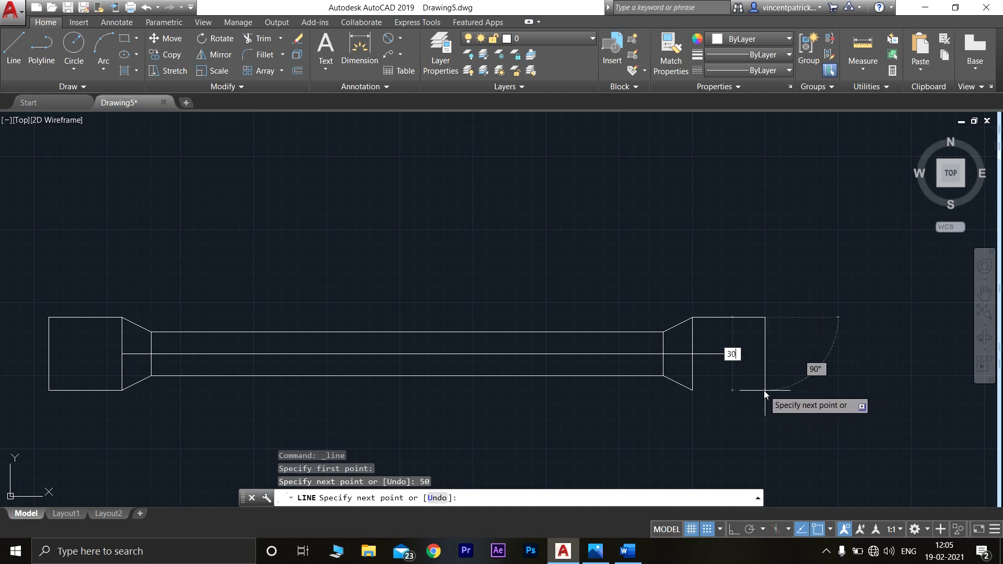
key(Return)
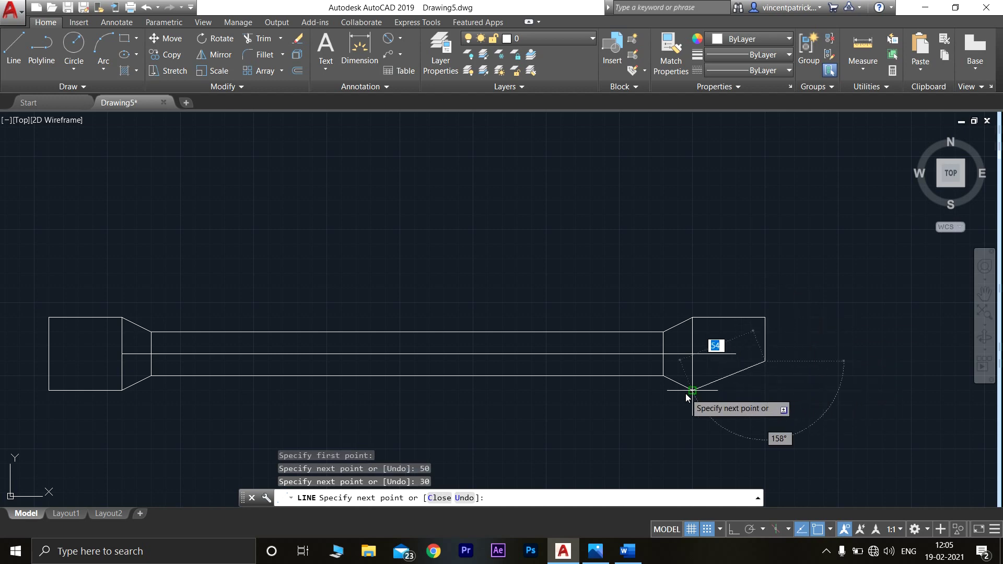
click(764, 389)
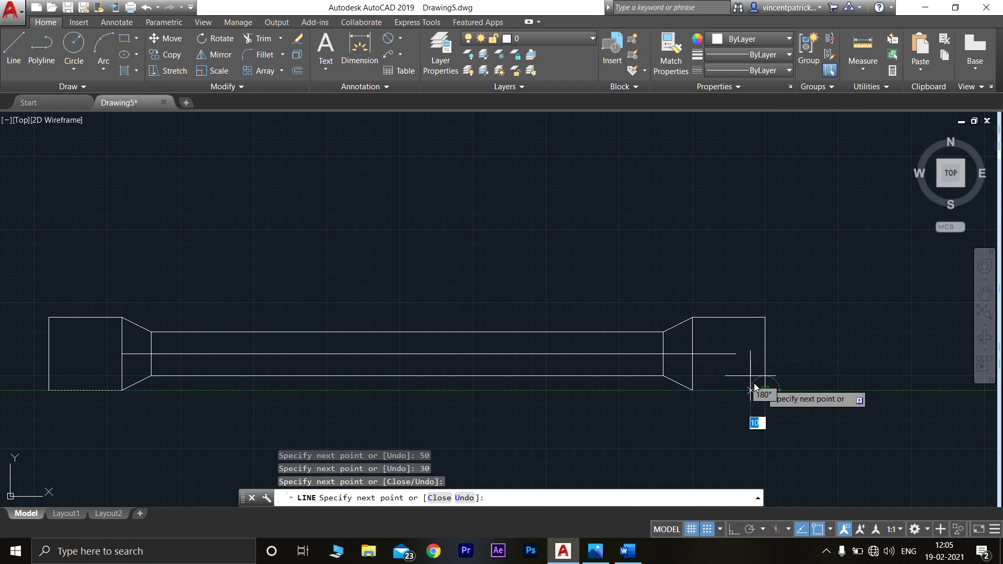
click(692, 390)
key(Escape)
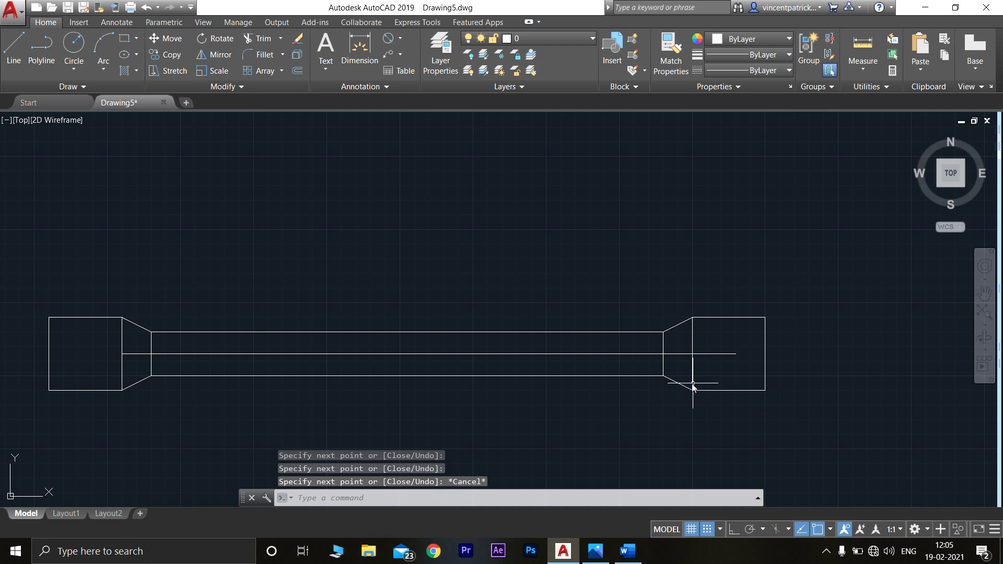
Delete the long horizontal centre line through the bar and check the tensile test bar reference picture.
drag(665, 353, 605, 355)
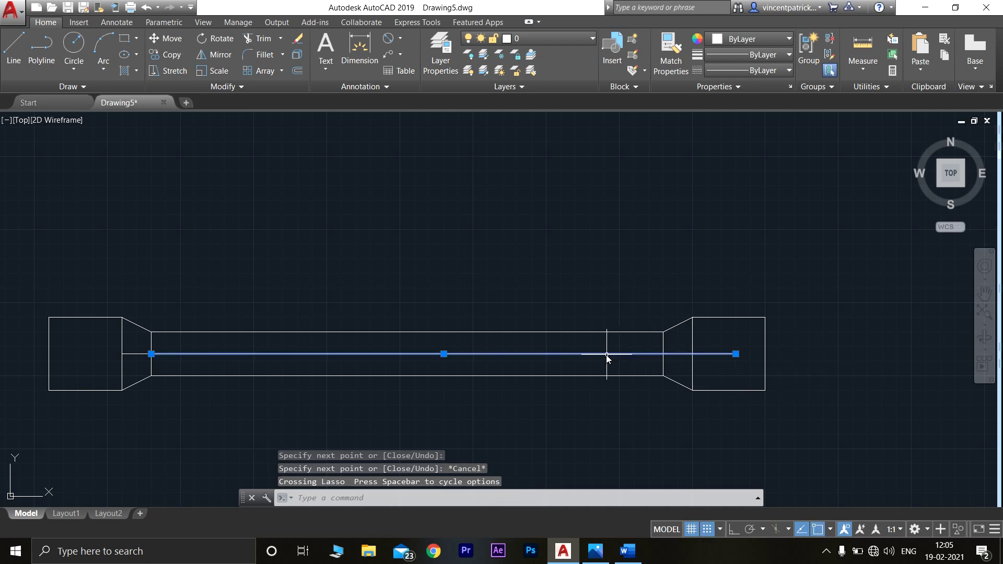
key(Delete)
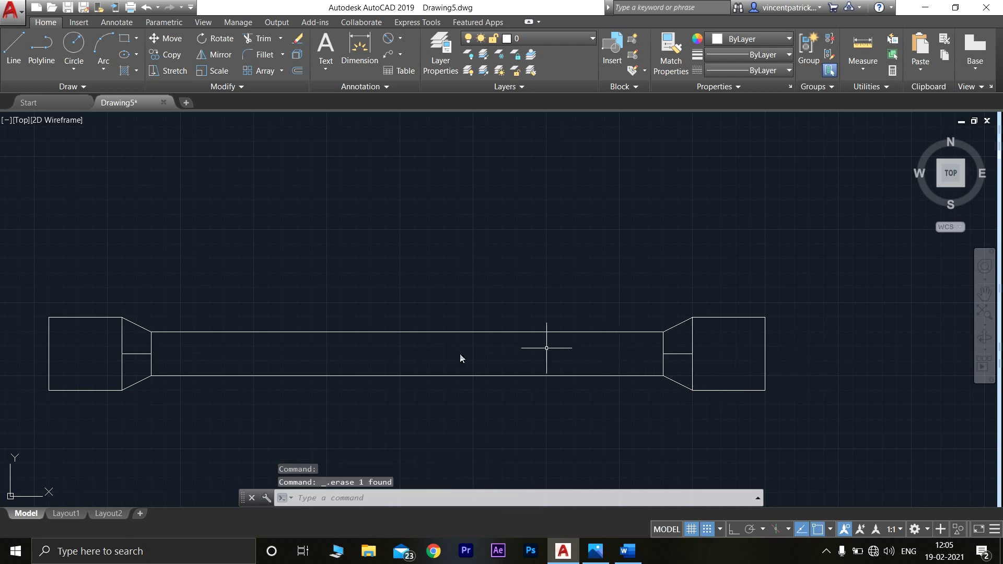
scroll(475, 256, down, 2)
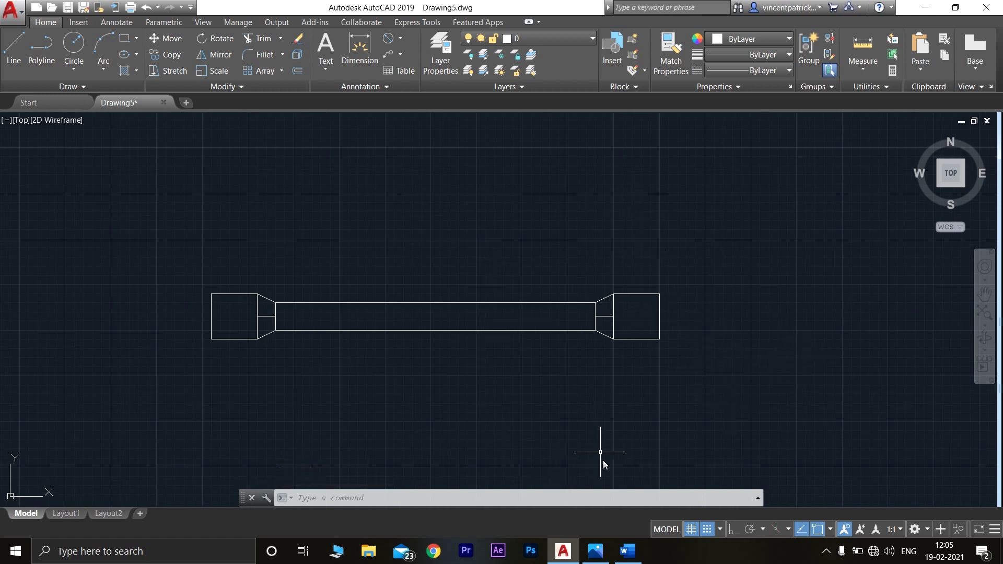
click(596, 551)
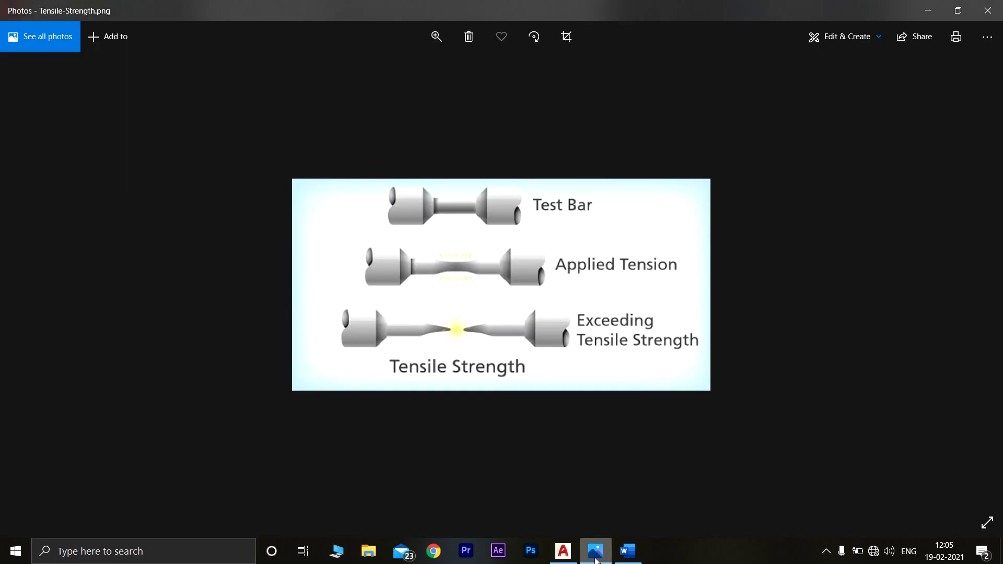
click(595, 552)
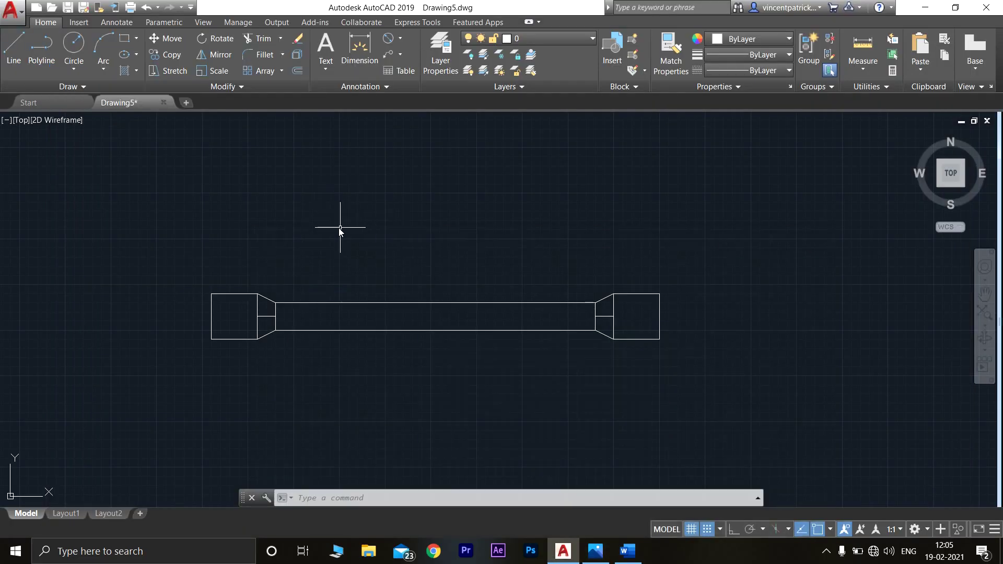
click(430, 224)
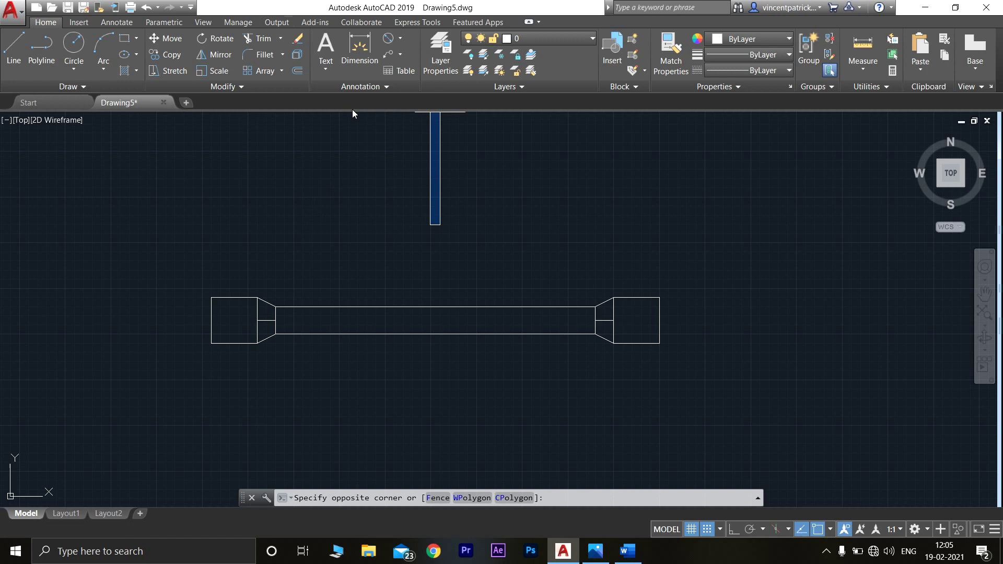
key(Delete)
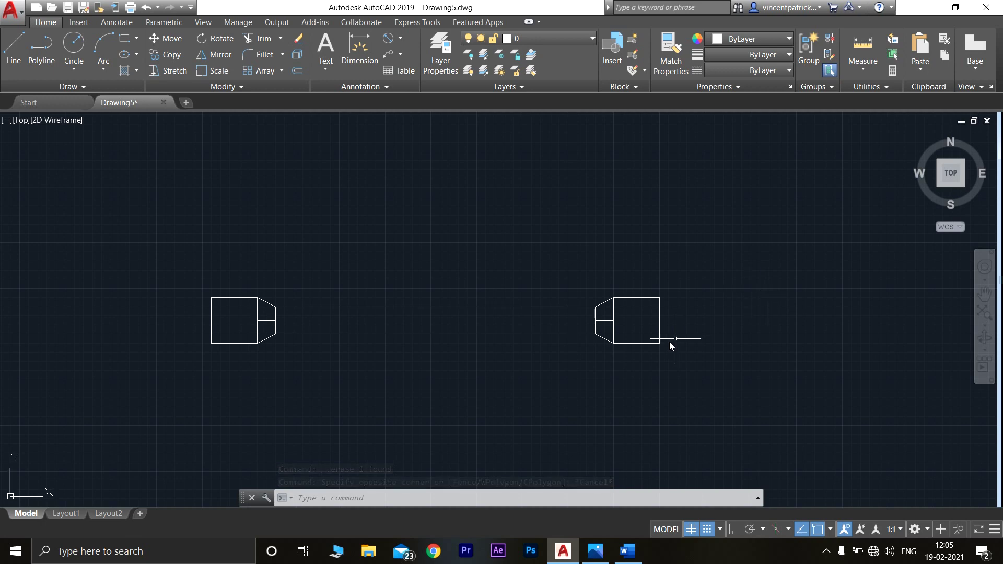
Draw a horizontal line from the midpoint of the right grip's inner edge to a point beyond the bar's right end.
mouse_move(714, 329)
middle_down()
mouse_move(415, 277)
mouse_move(454, 319)
middle_up()
click(13, 44)
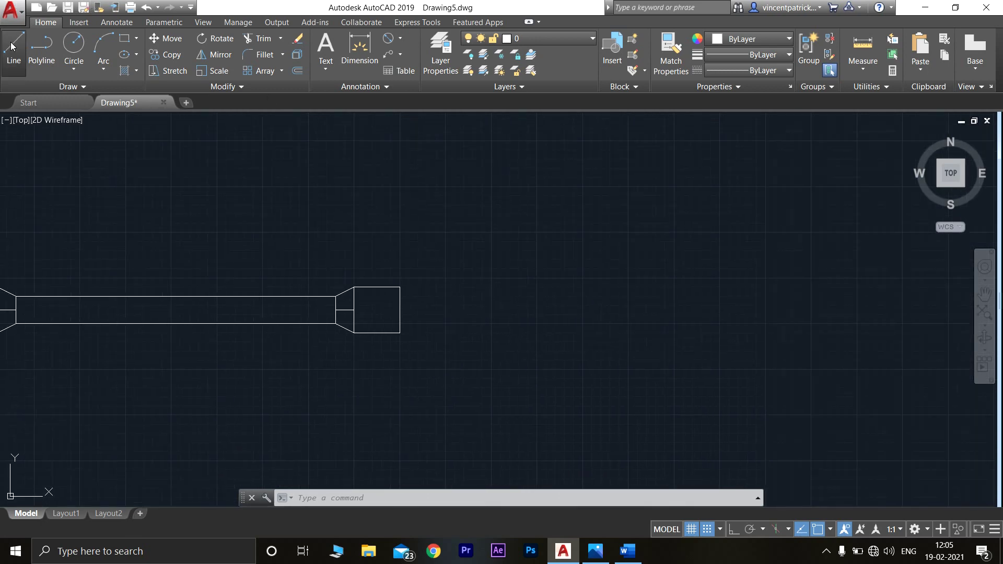
click(354, 310)
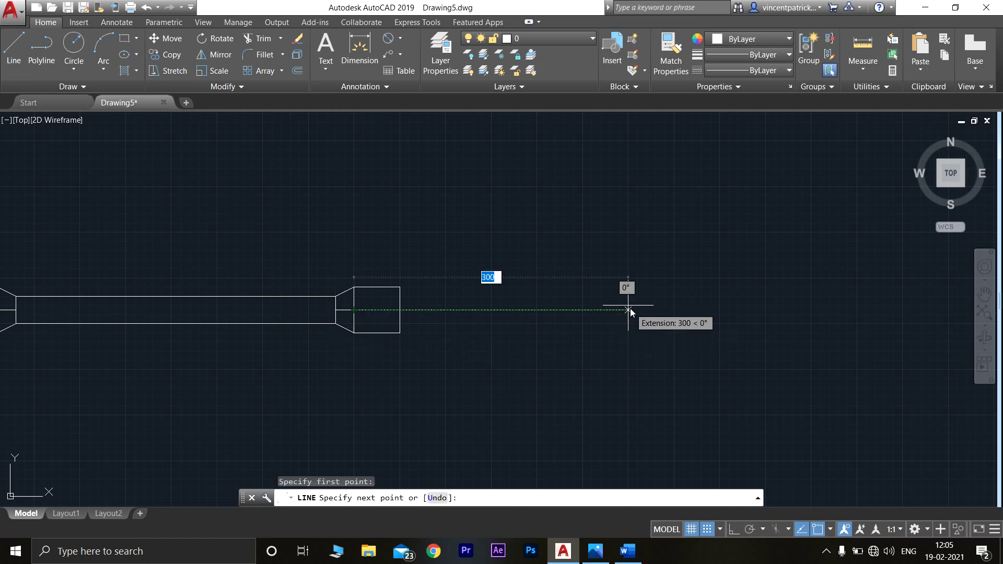
click(559, 309)
key(Escape)
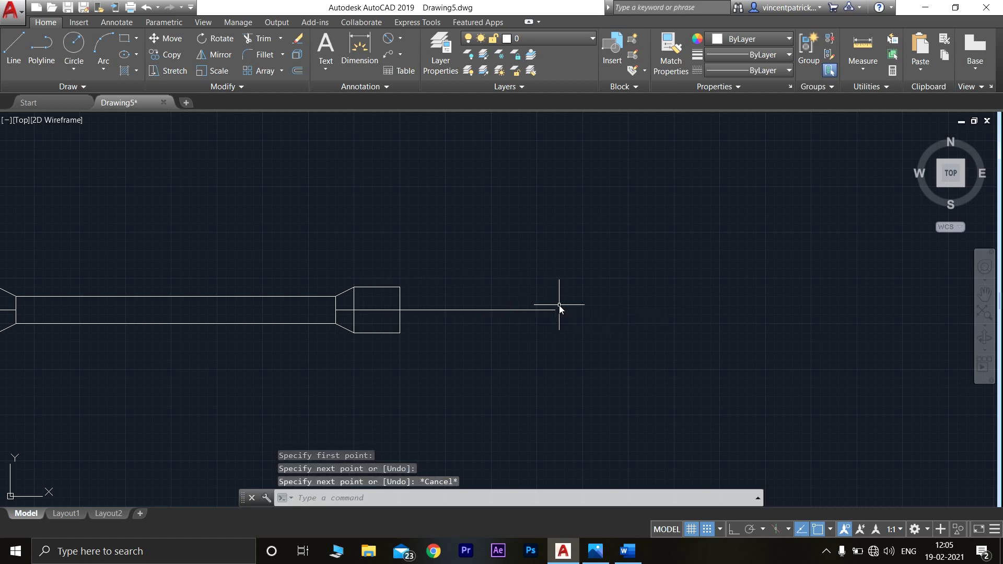
Draw a circle of 25 mm radius centred on the horizontal line's outer end, and check the tensile test bar reference picture.
click(78, 42)
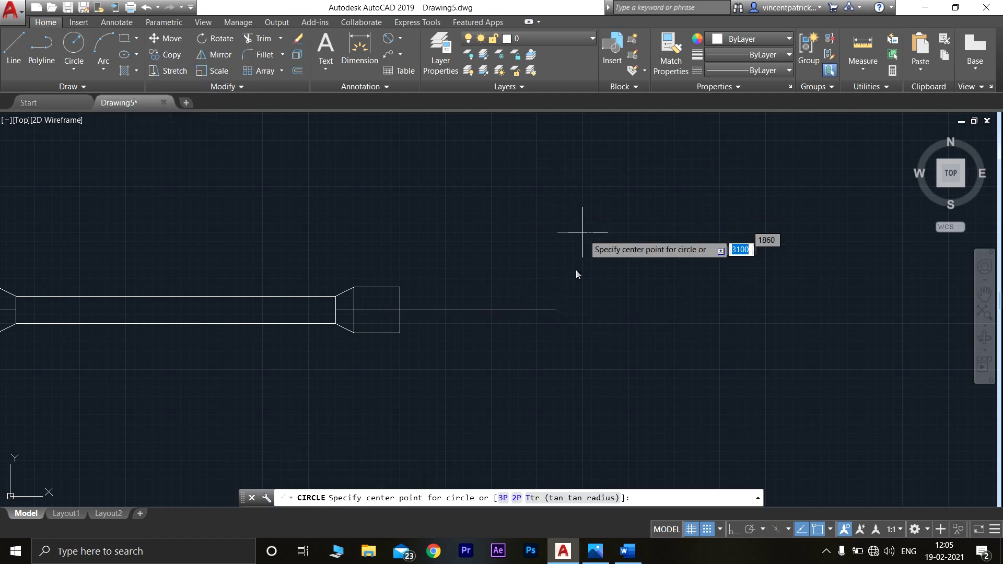
click(552, 311)
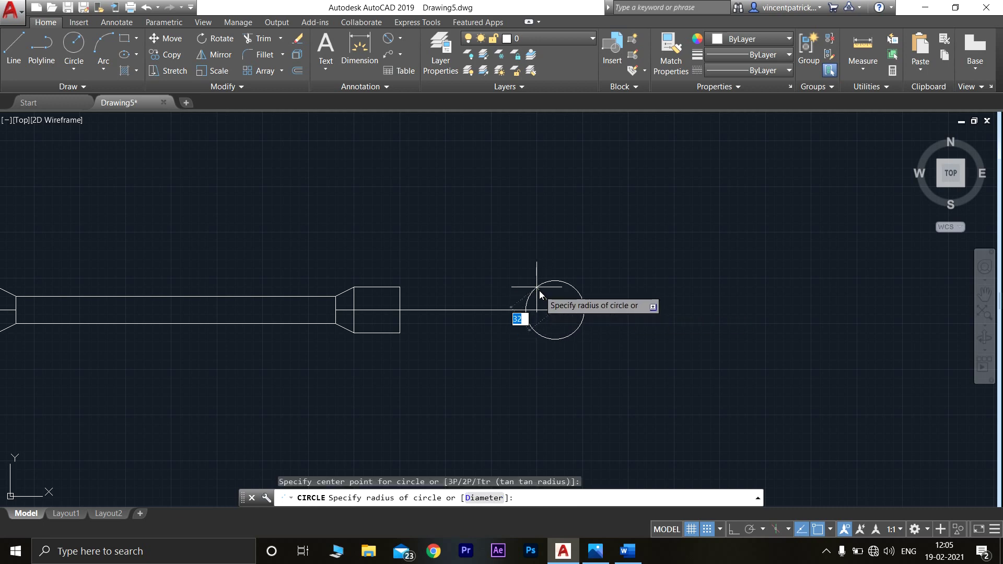
text(25)
key(Return)
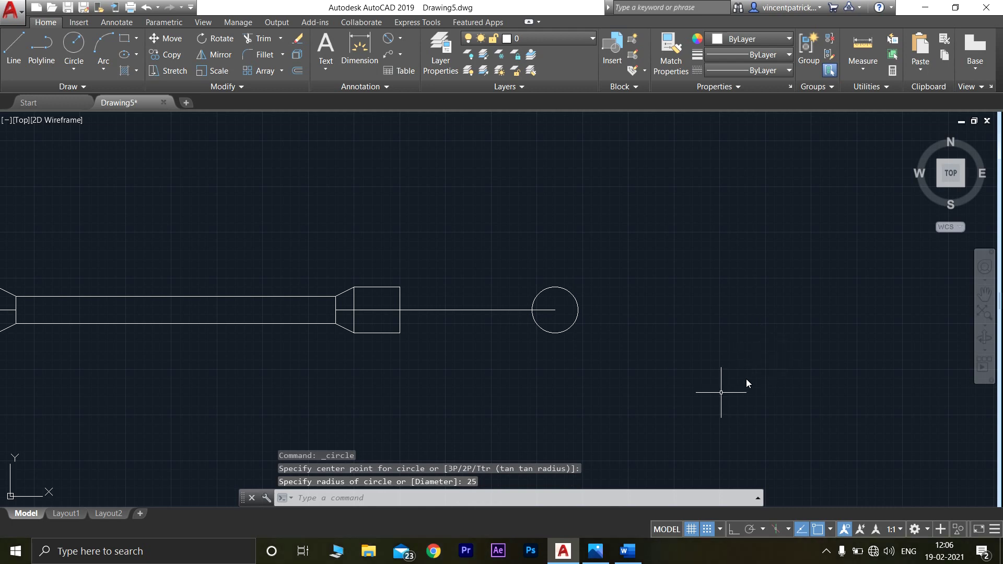
click(595, 549)
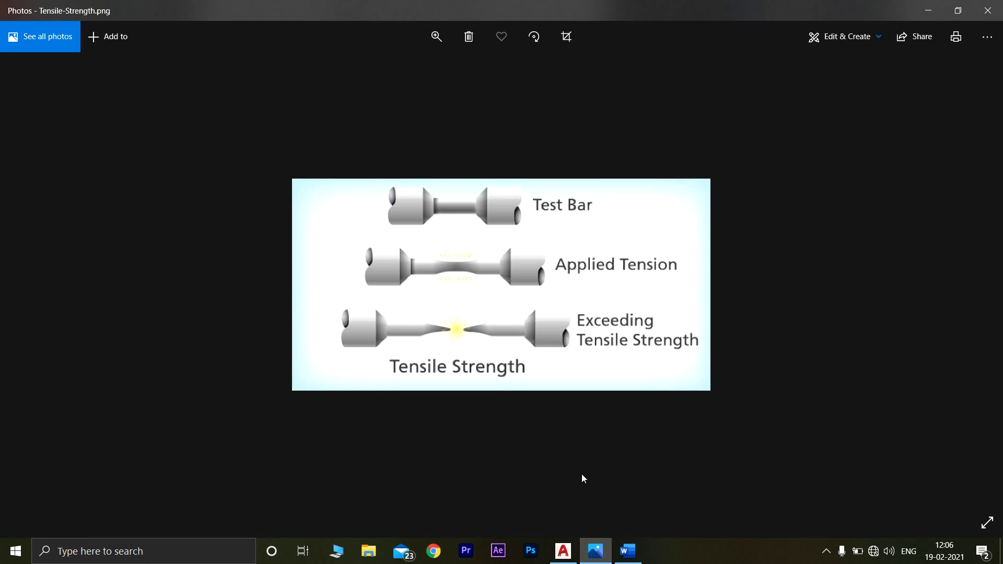
click(563, 551)
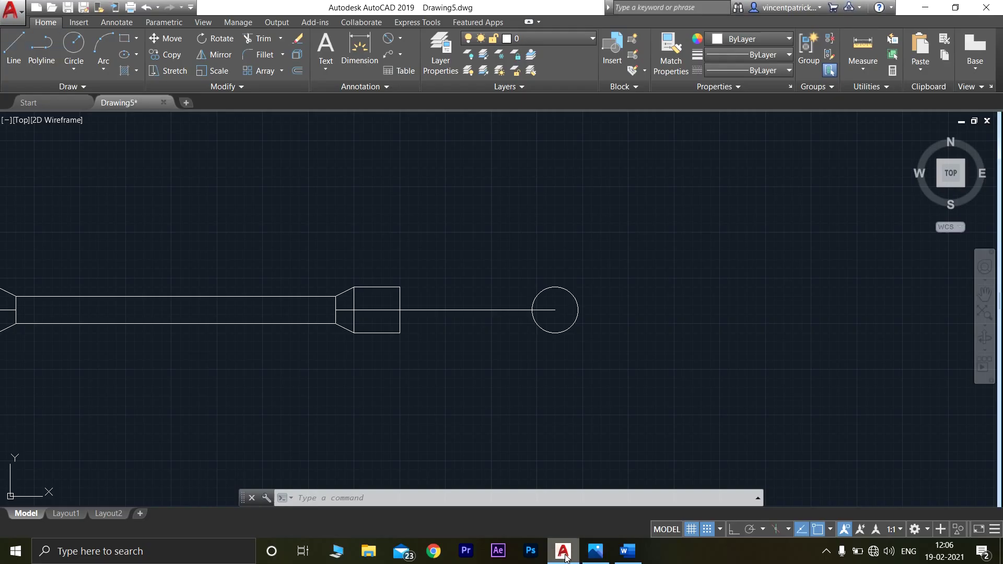
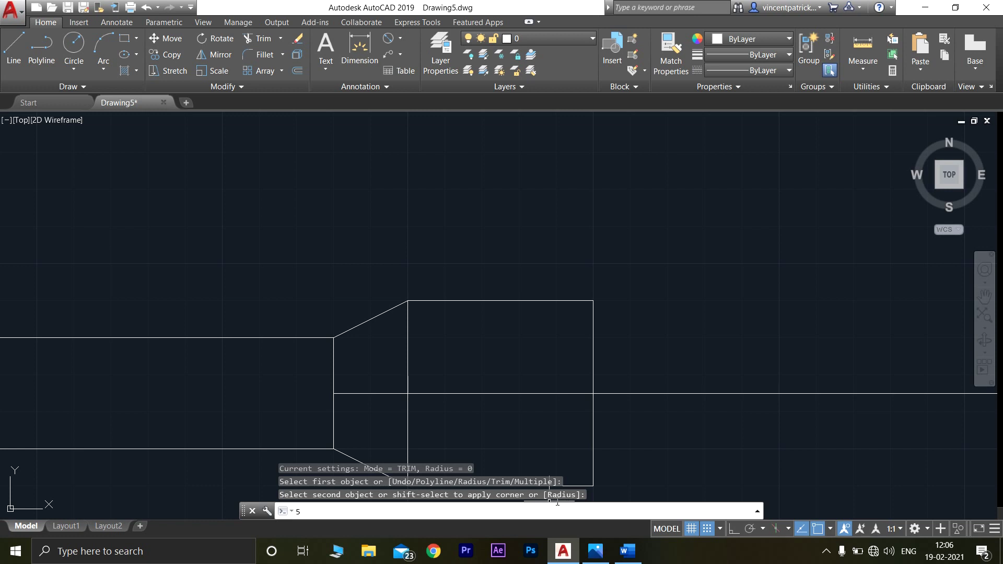
key(BackSpace)
text(h)
key(Return)
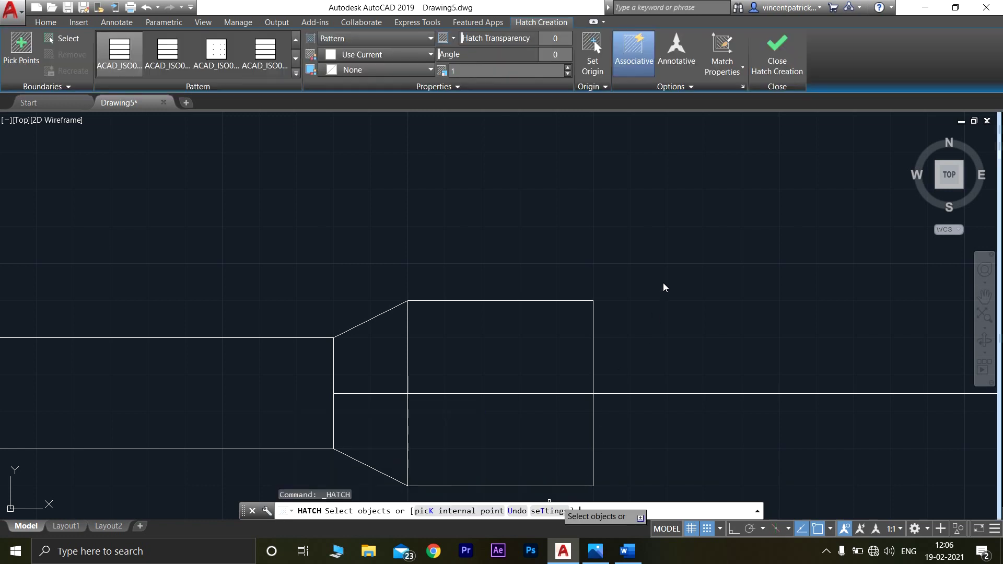
key(Escape)
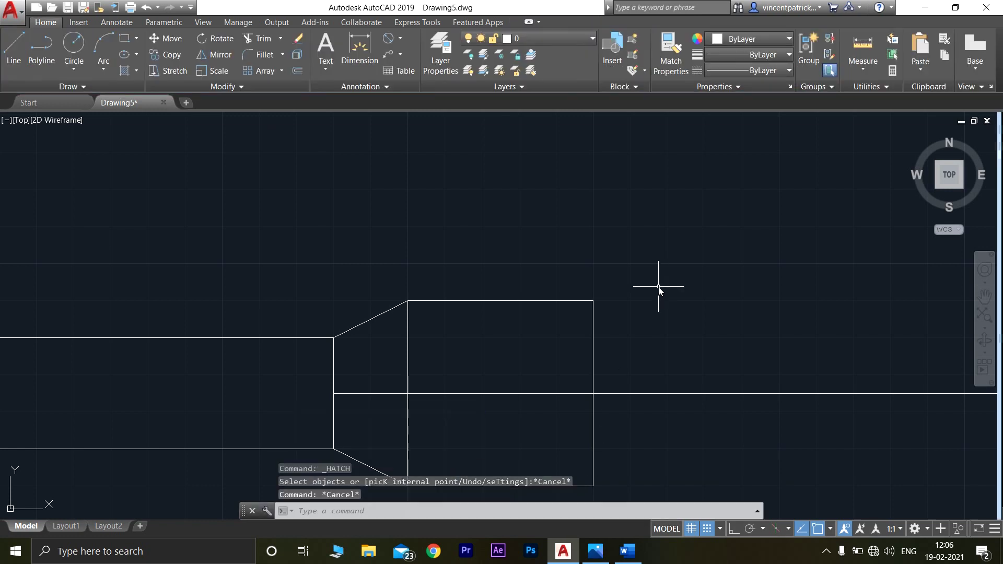
Fillet the right grip end's outer upper corner with a 5 mm radius.
click(264, 55)
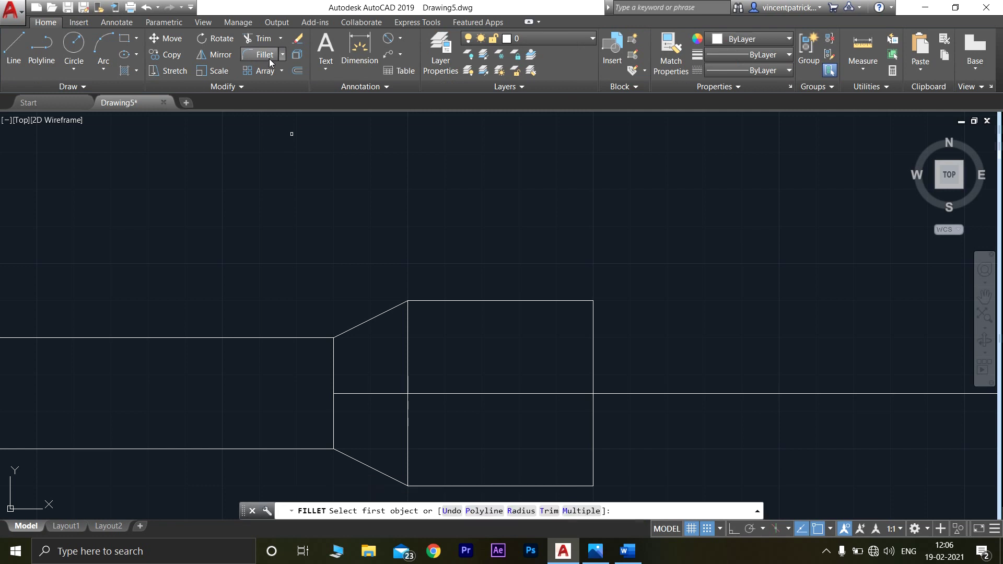
click(521, 511)
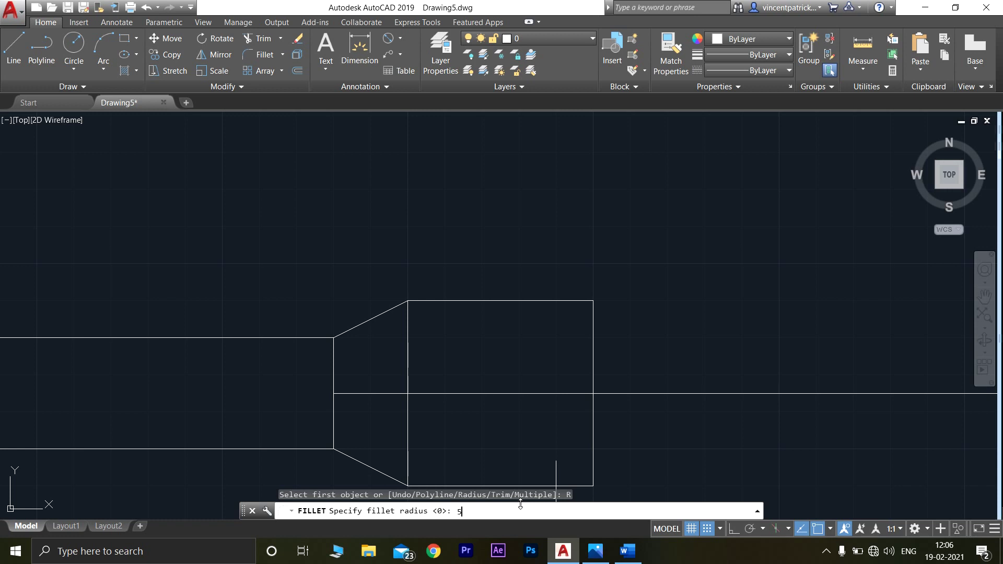
text(5)
key(Return)
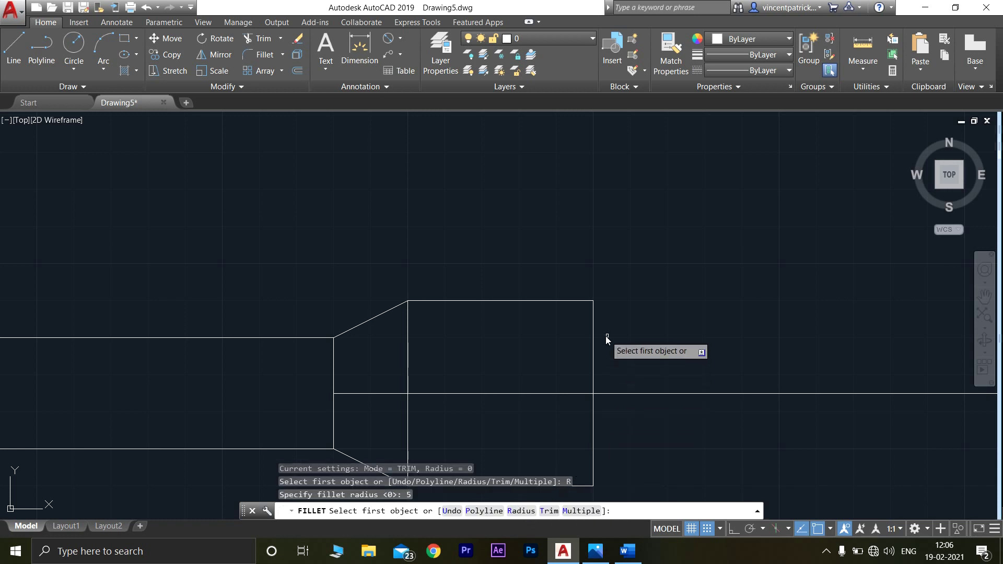
click(592, 311)
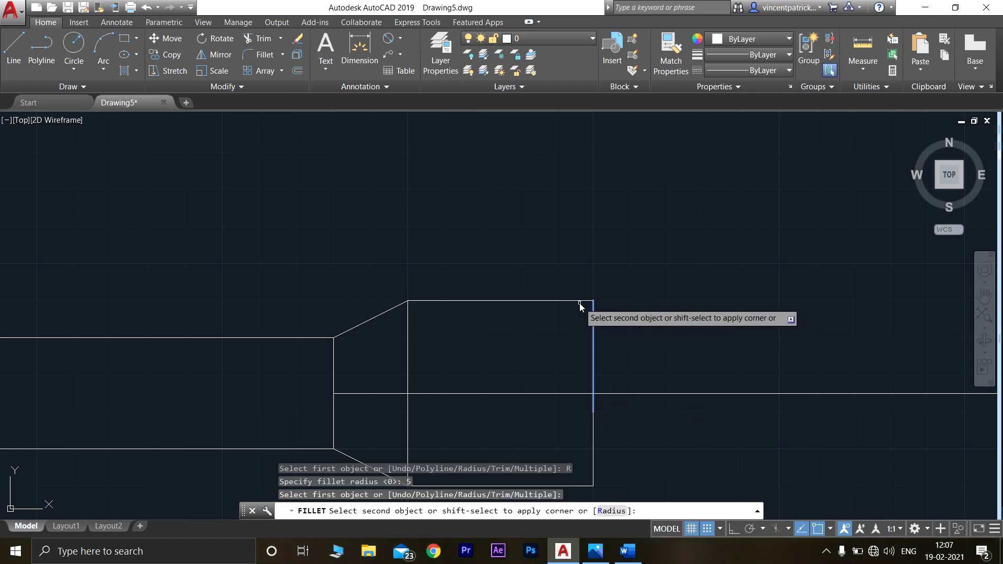
click(578, 302)
key(Return)
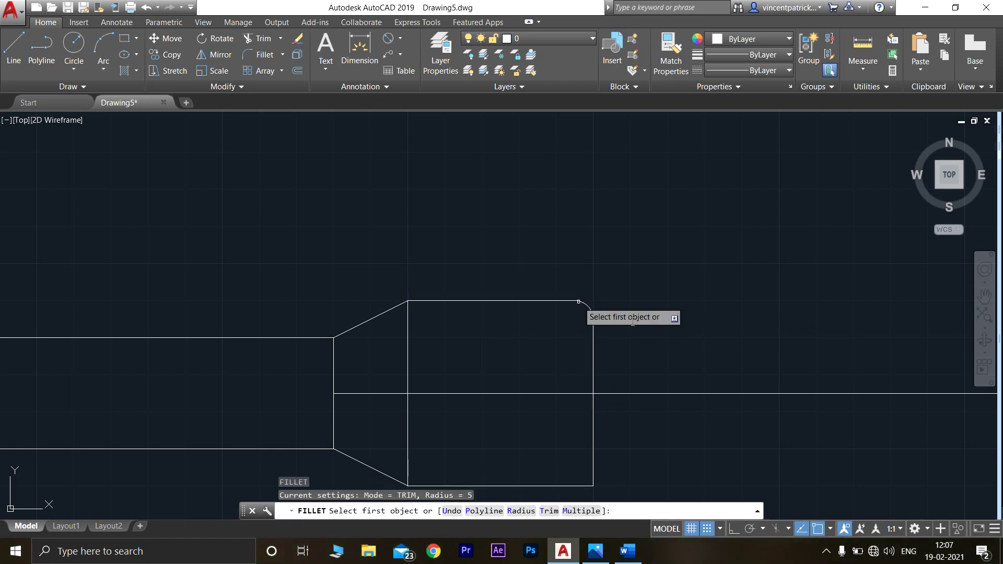
scroll(578, 303, down, 2)
mouse_move(651, 362)
middle_down()
mouse_move(658, 411)
mouse_move(538, 354)
middle_up()
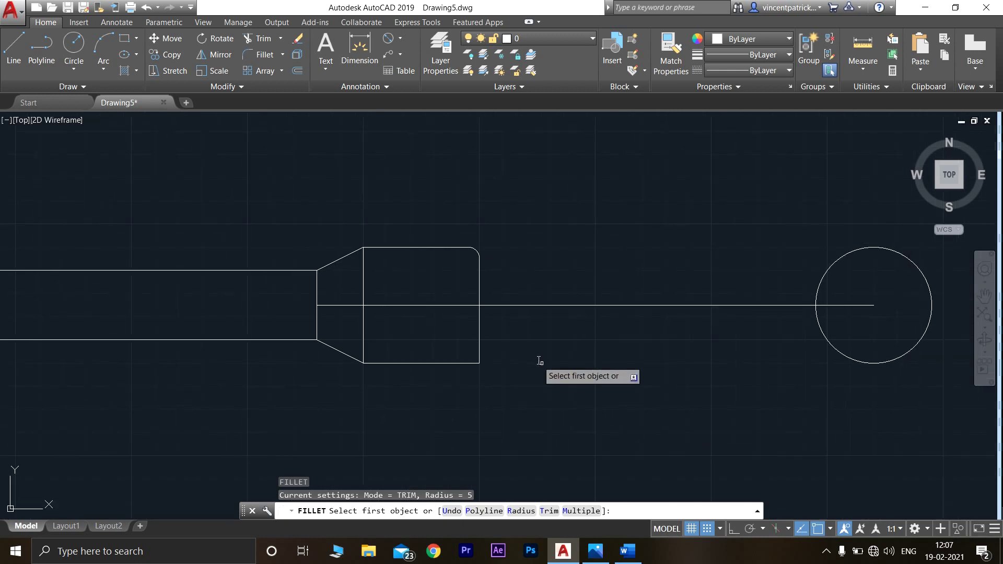
click(264, 54)
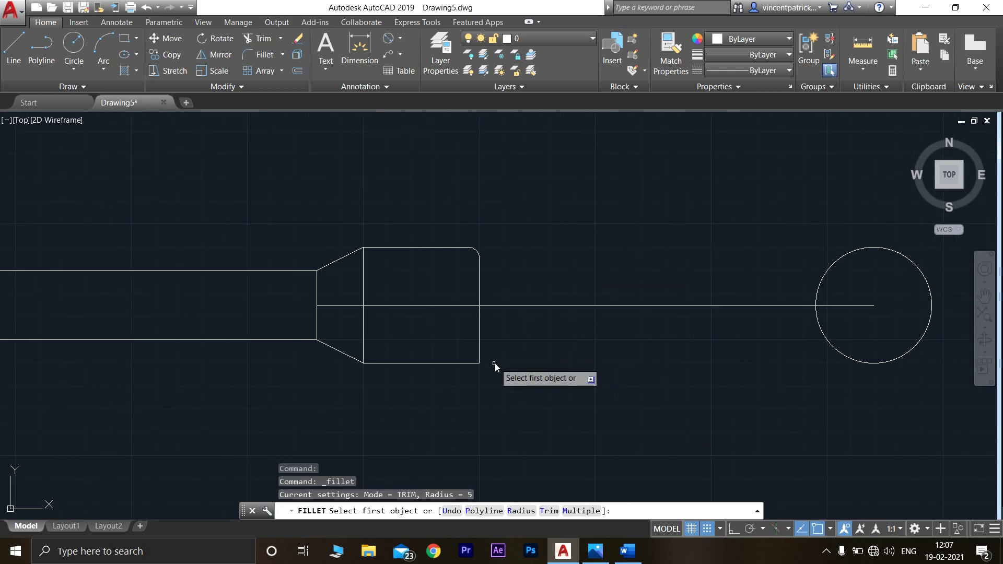
scroll(479, 365, up, 2)
click(521, 511)
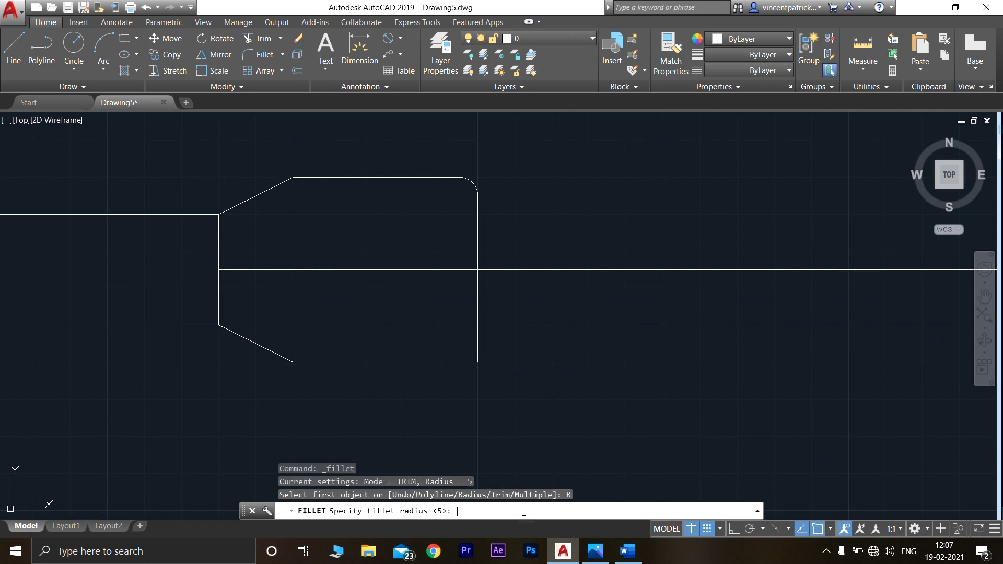
text(5)
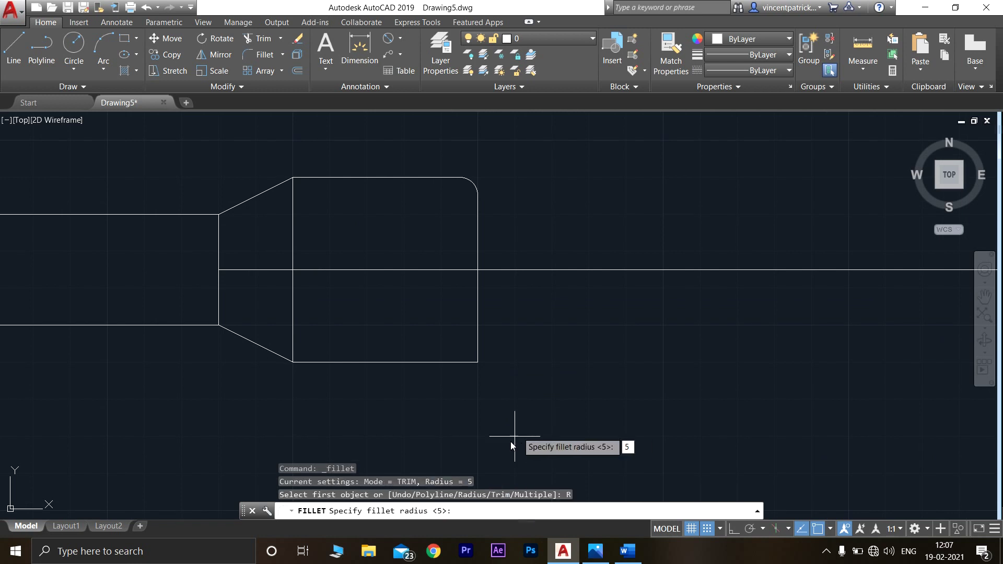
click(514, 435)
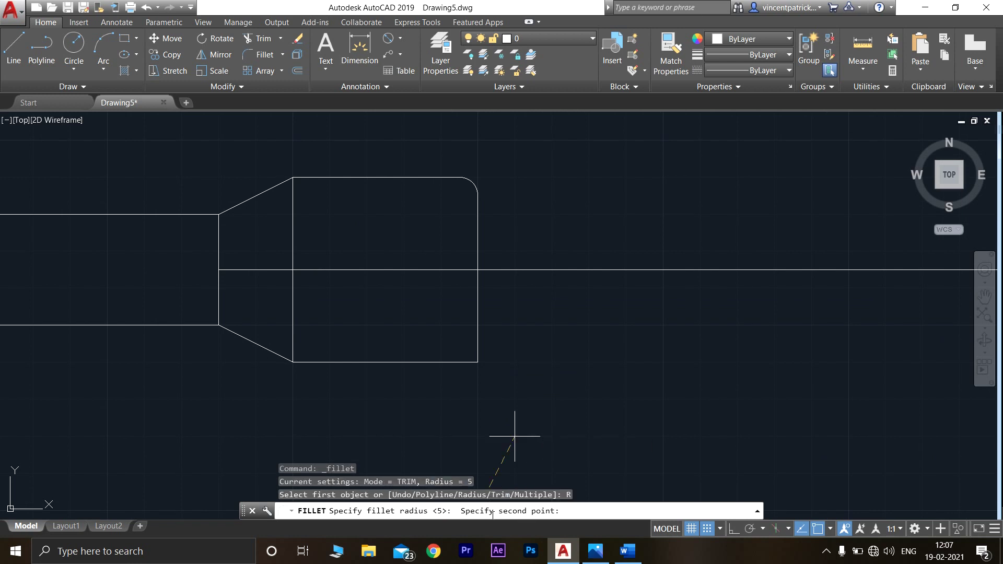
key(Escape)
Fillet the right grip end's outer lower corner with a 5 mm radius.
click(266, 55)
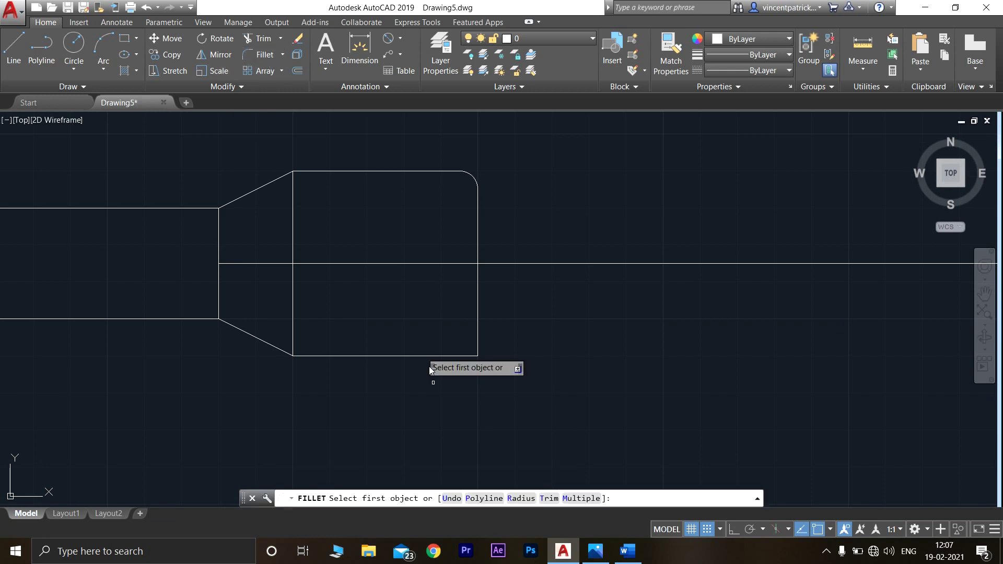
click(521, 498)
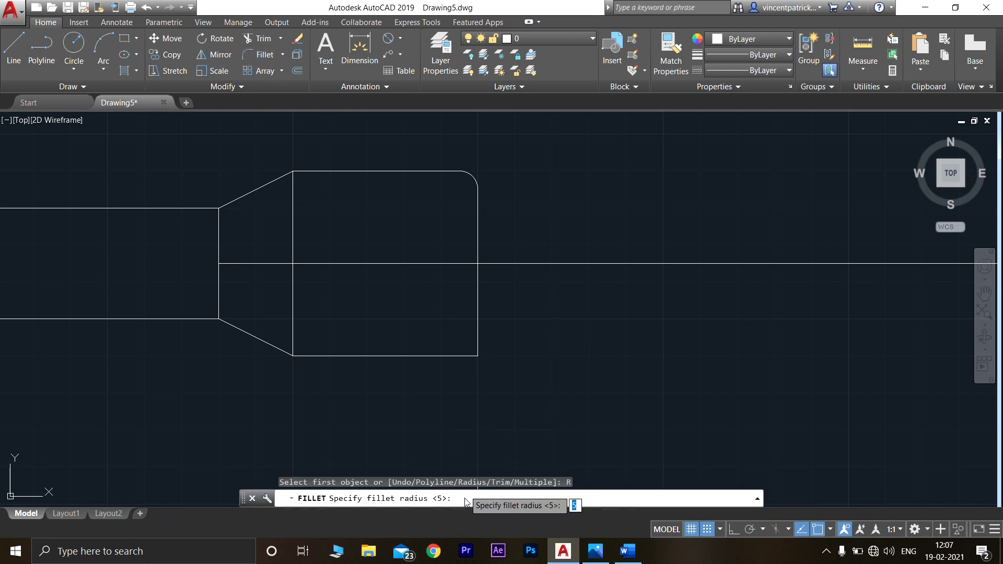
key(Return)
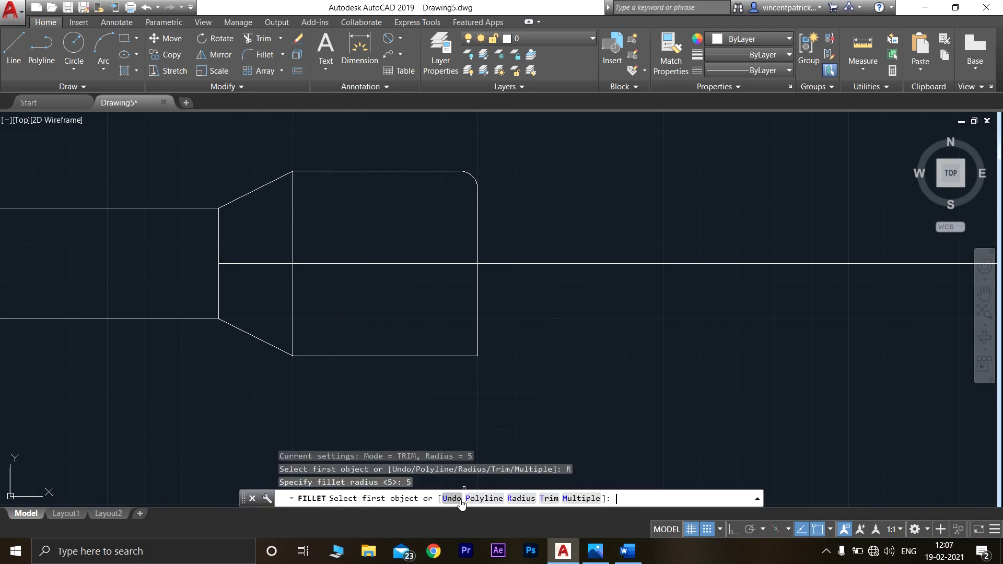
click(477, 349)
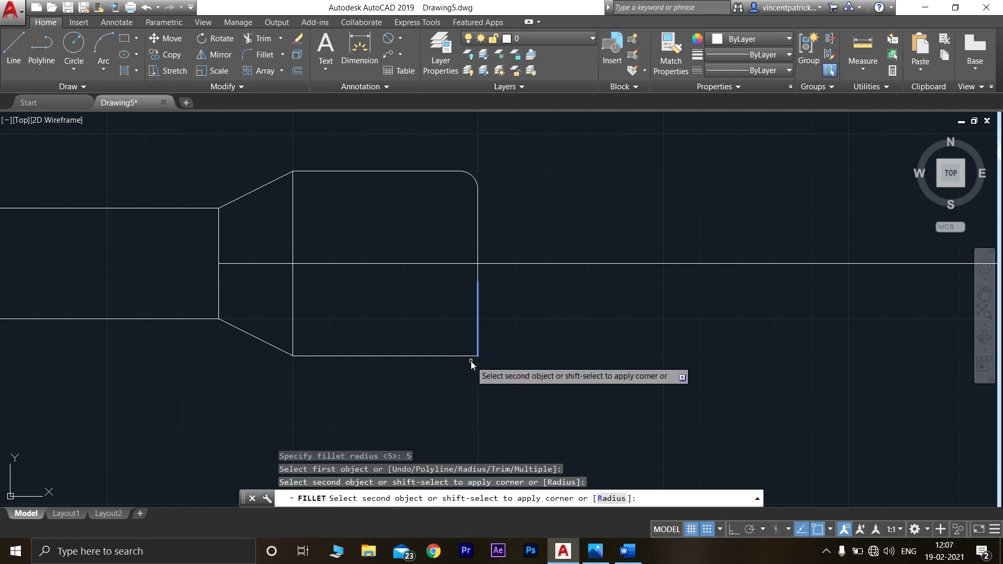
click(471, 358)
Fillet the left grip end's outer upper corner with a 5 mm radius.
scroll(523, 347, down, 3)
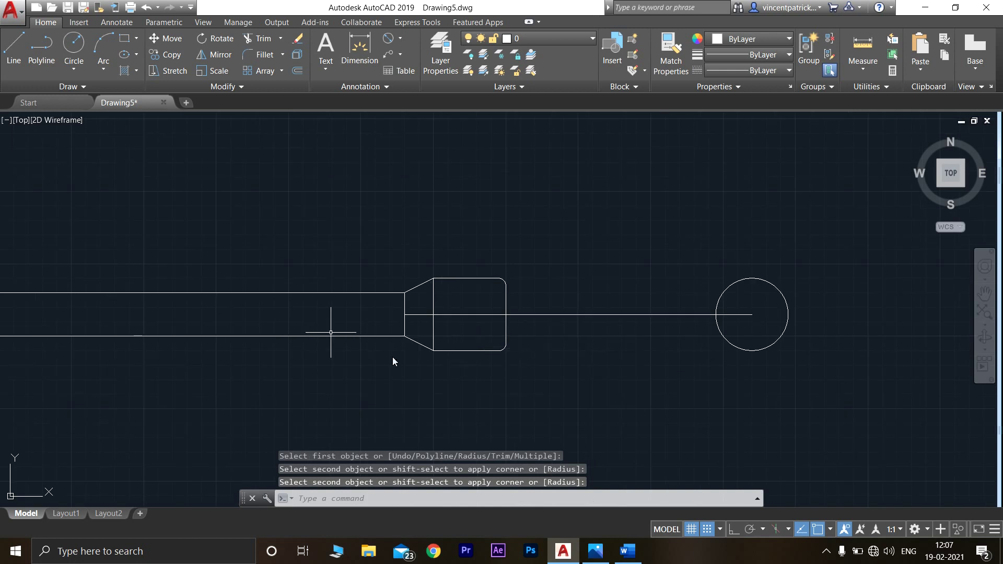
middle_drag(302, 318, 407, 335)
scroll(649, 331, down, 3)
scroll(58, 293, up, 2)
scroll(199, 314, up, 2)
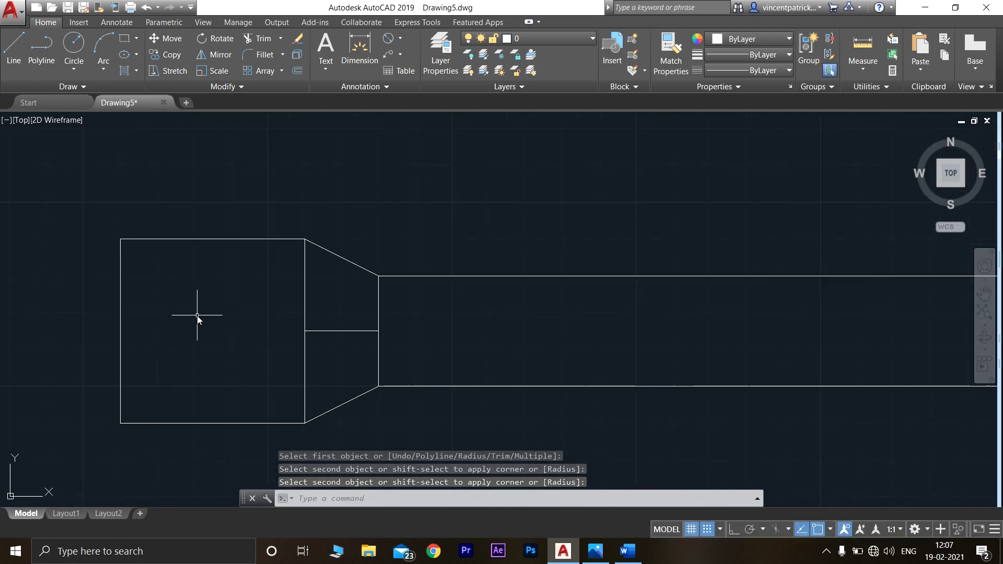
click(270, 55)
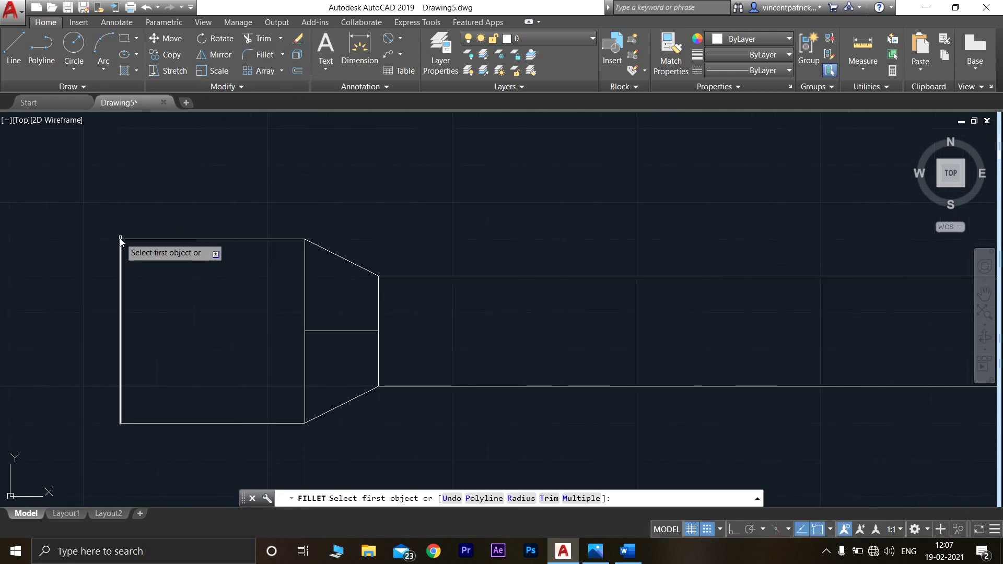
click(521, 498)
key(Return)
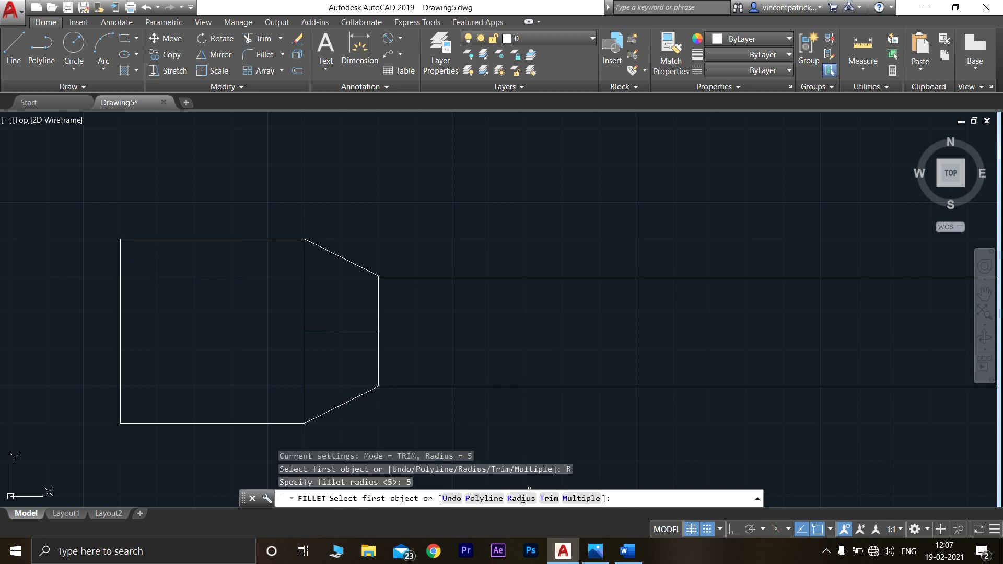
click(125, 240)
click(120, 252)
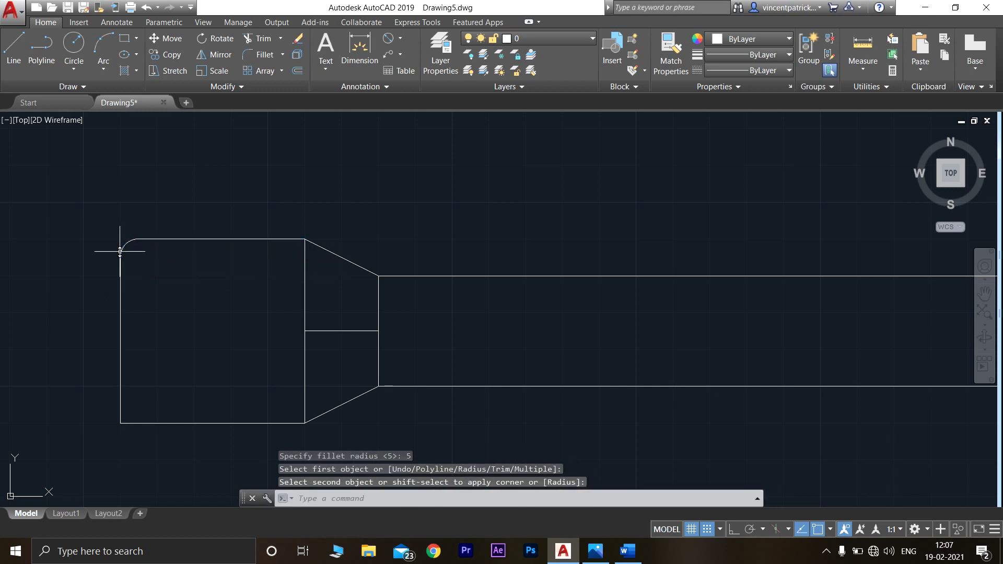
Fillet the left grip end's outer lower corner with a 5 mm radius.
key(Return)
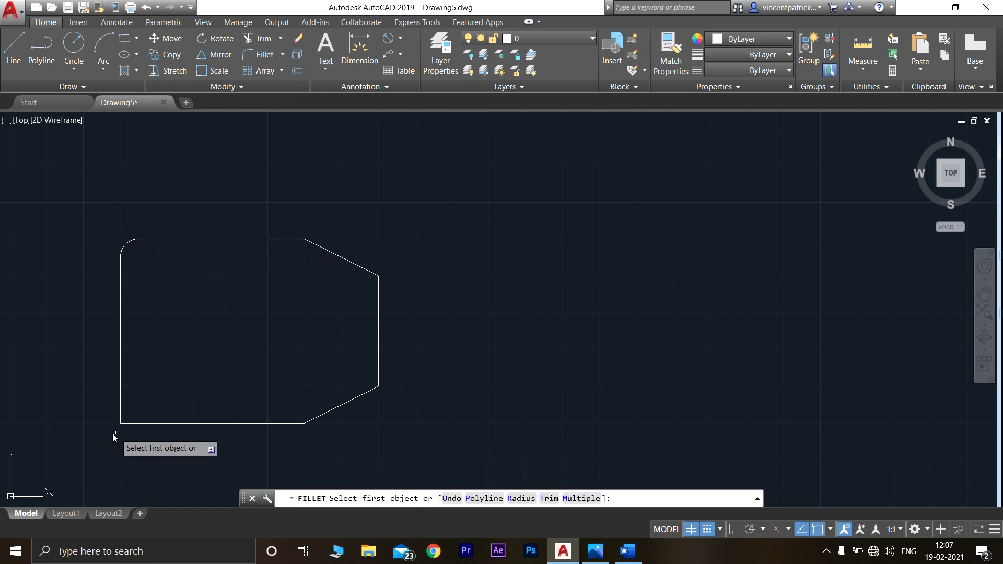
click(521, 498)
text(5)
key(Return)
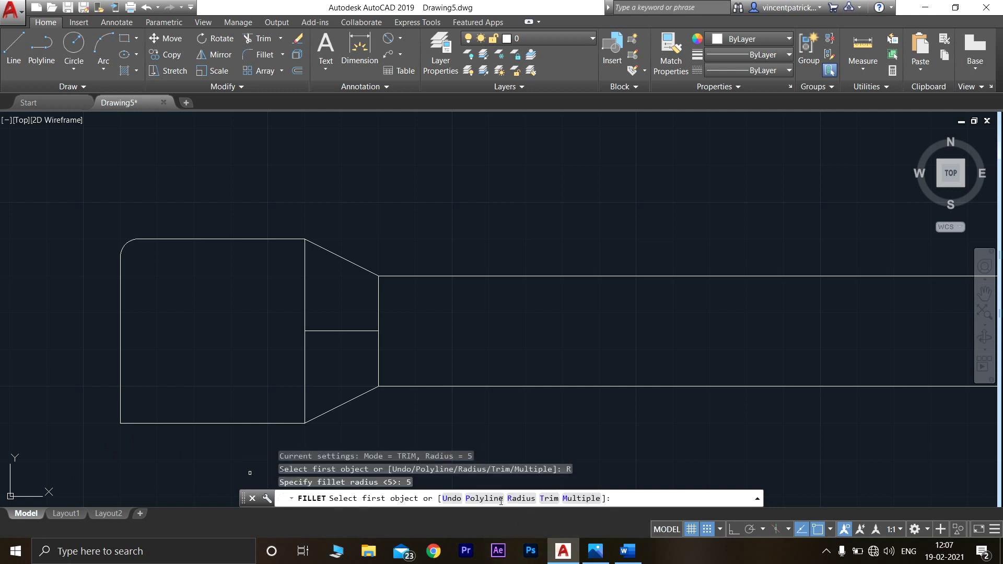
click(125, 423)
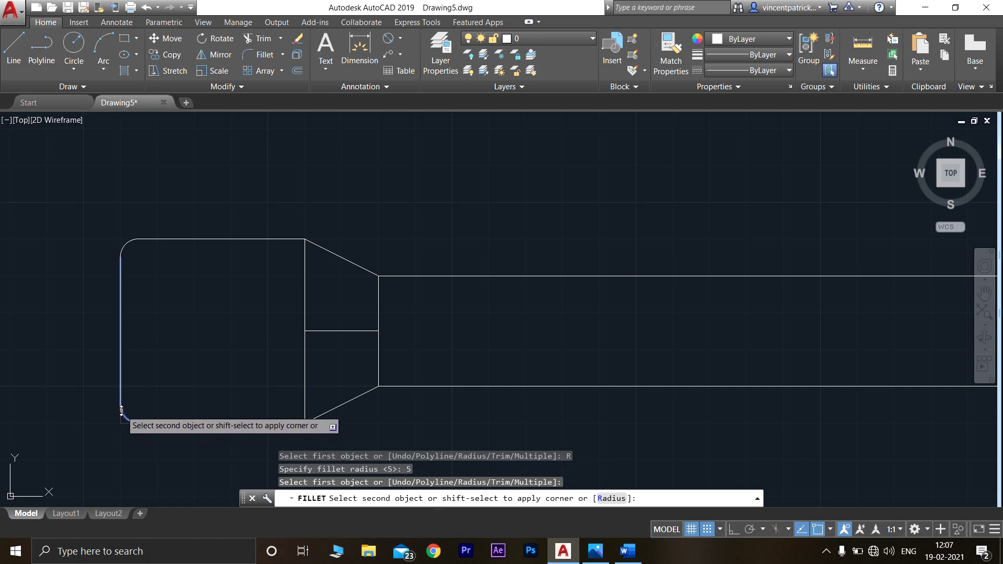
click(121, 409)
Delete the horizontal construction line between the right grip end and the circle's centre.
scroll(722, 374, down, 4)
middle_drag(723, 374, 331, 346)
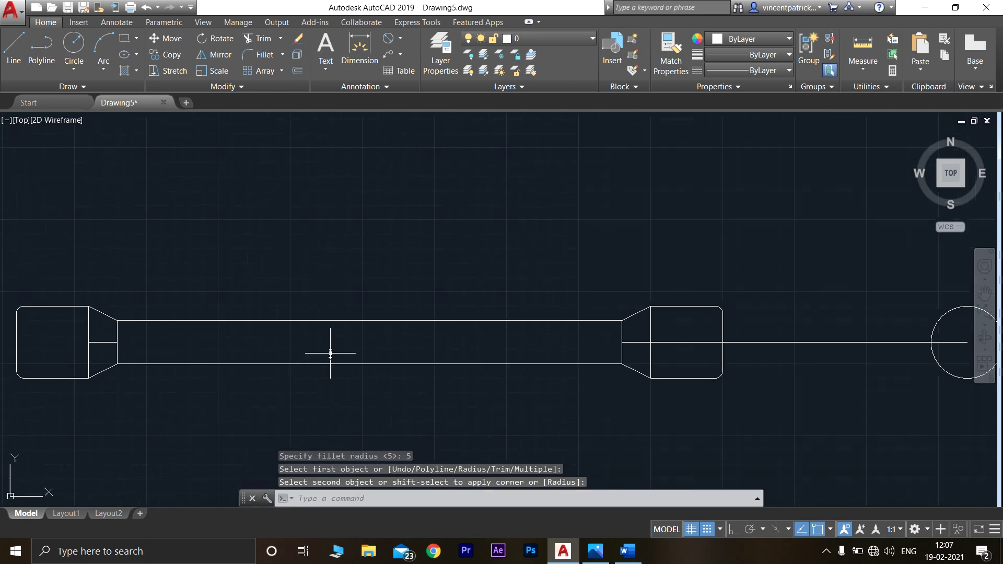
scroll(513, 385, down, 2)
middle_drag(681, 358, 596, 331)
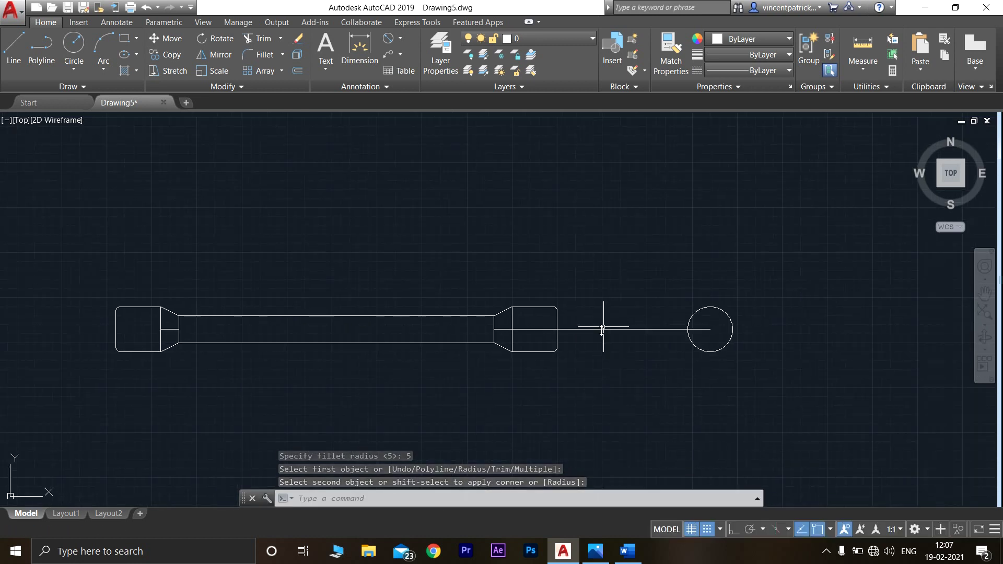
click(598, 329)
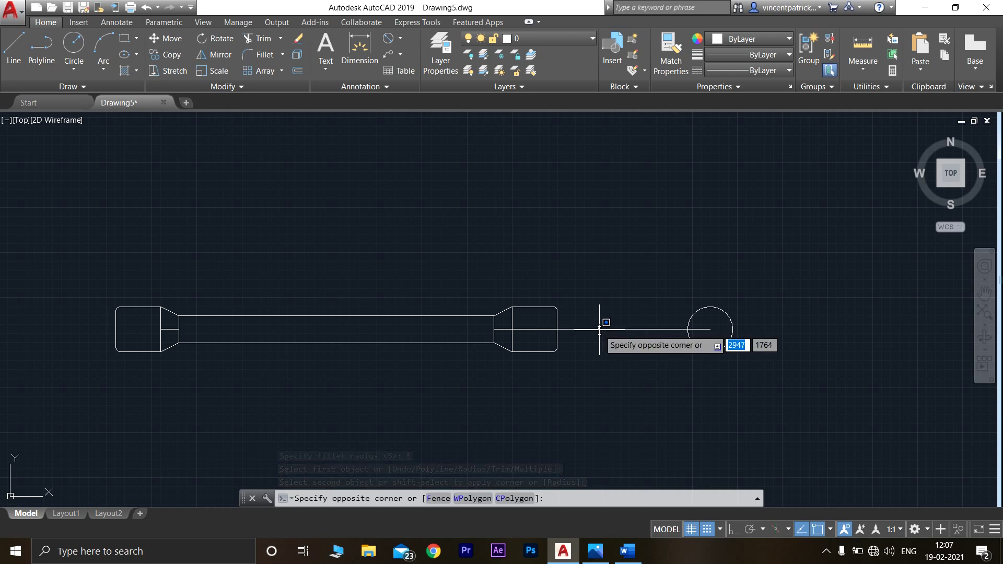
click(601, 331)
click(599, 329)
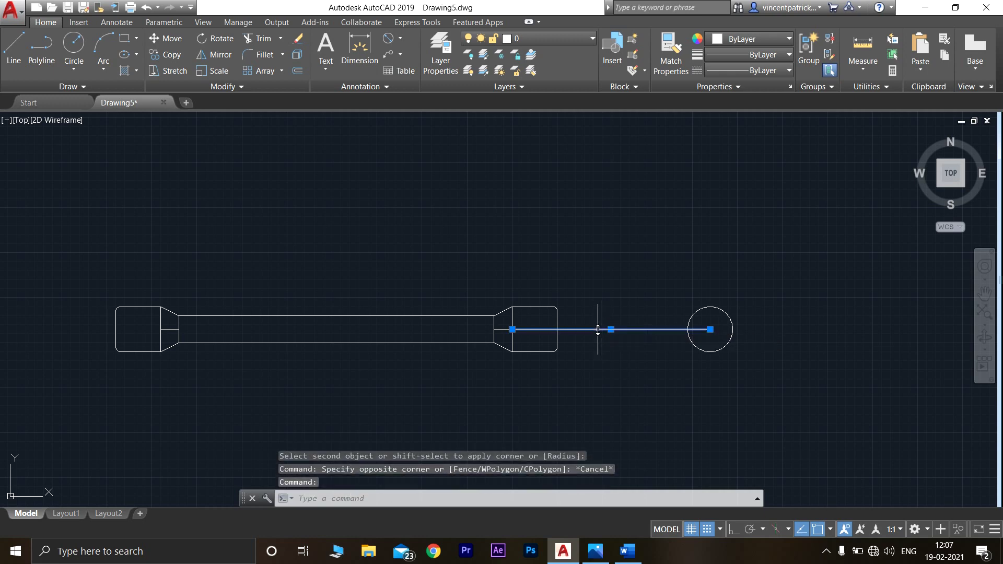
key(Delete)
scroll(577, 334, down, 2)
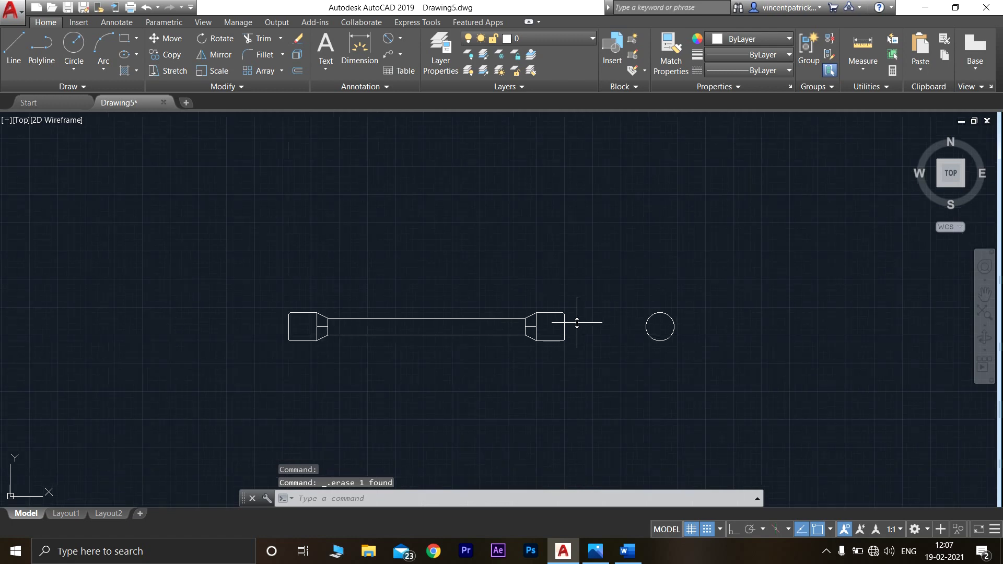
Draw a rectangular frame enclosing both the test bar and the circular end view.
scroll(577, 325, up, 2)
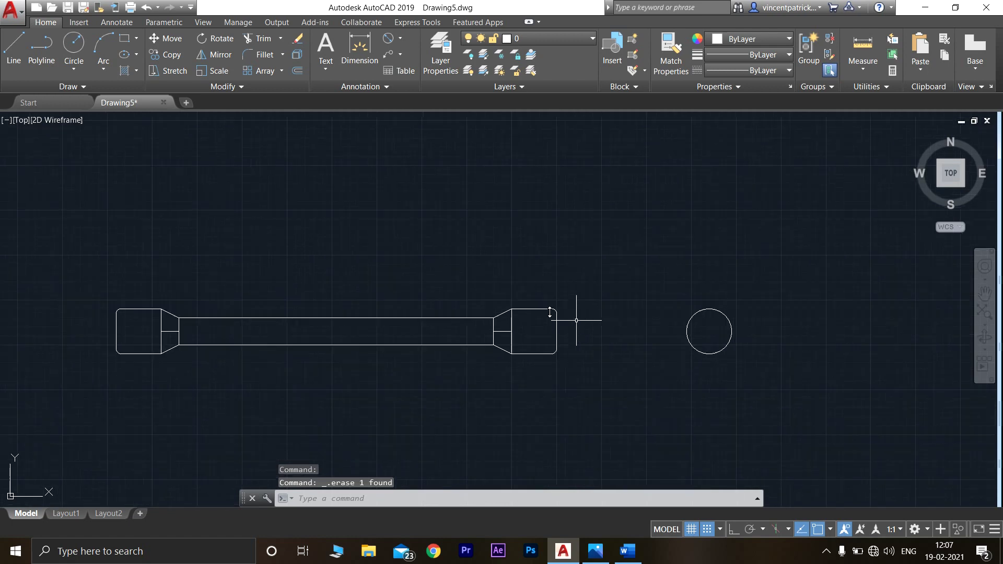
click(126, 41)
click(80, 228)
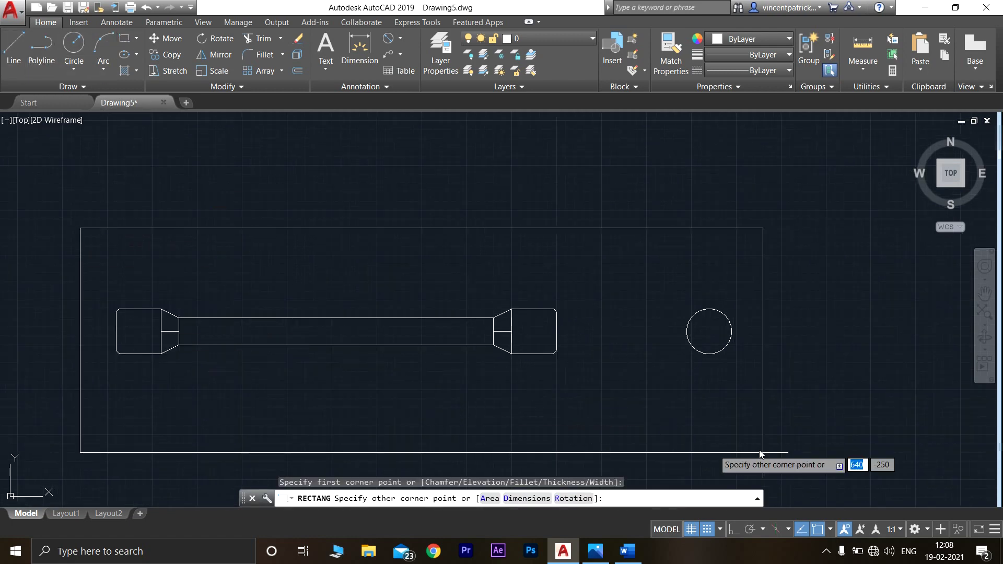
click(780, 470)
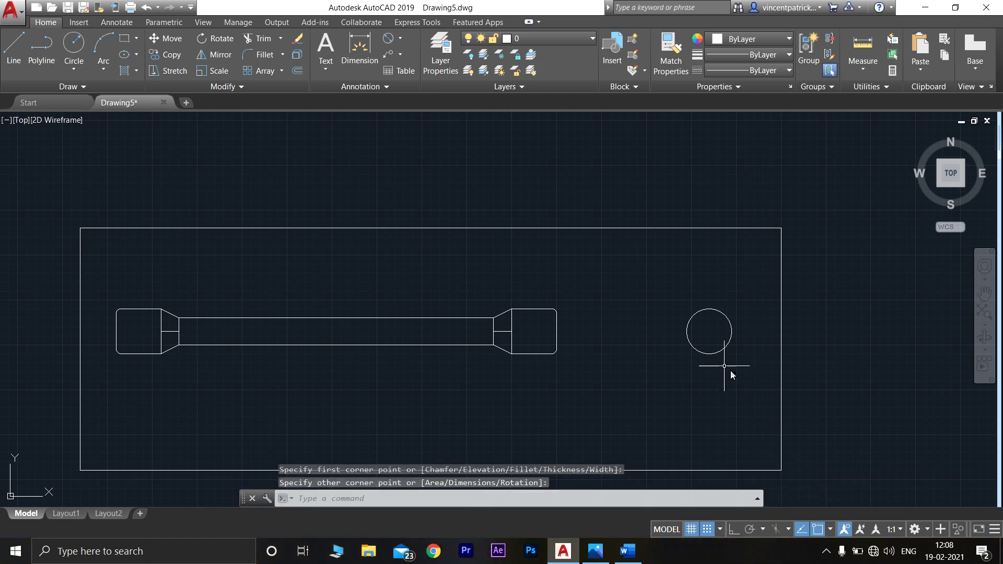
middle_drag(731, 375, 730, 305)
click(14, 50)
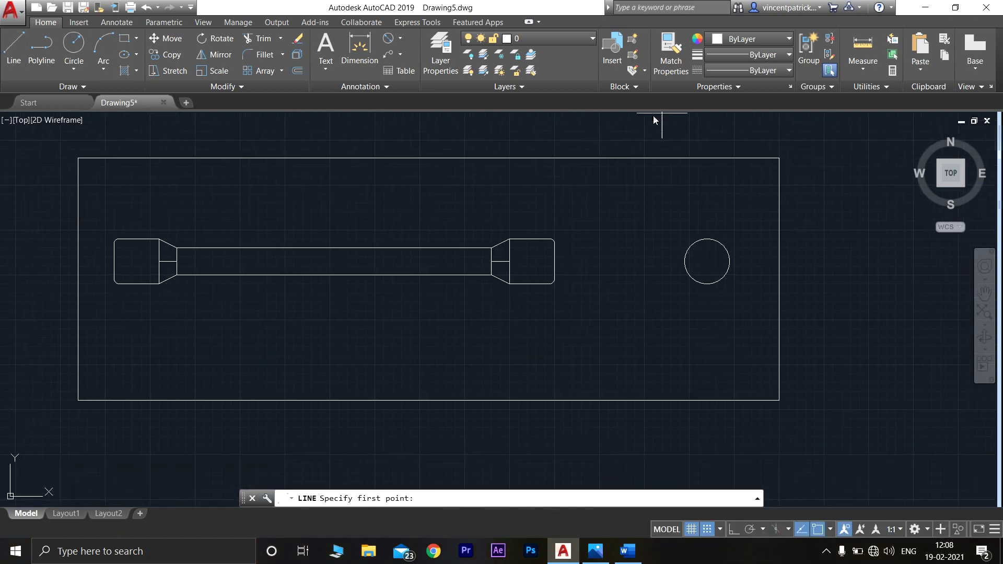
click(590, 132)
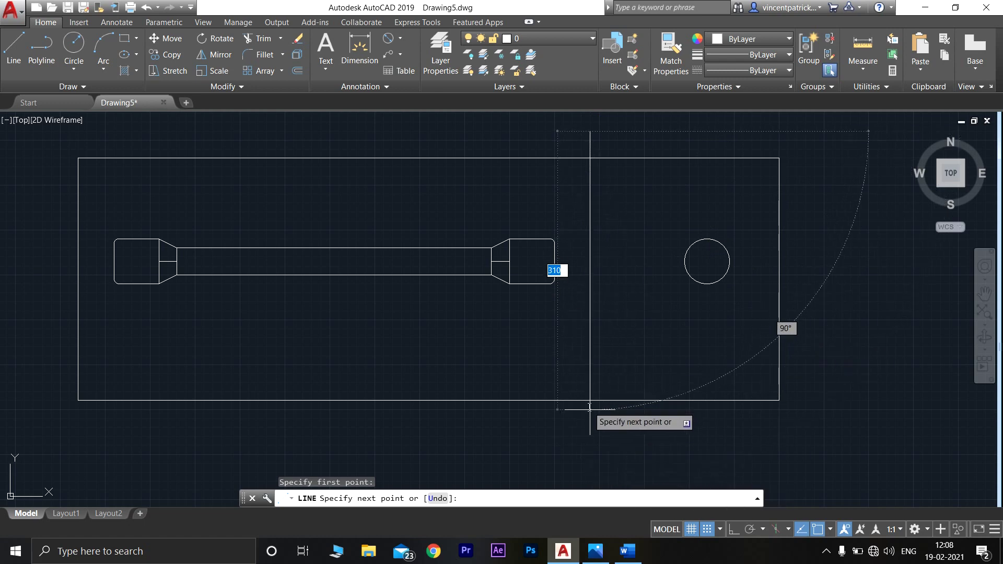
key(Escape)
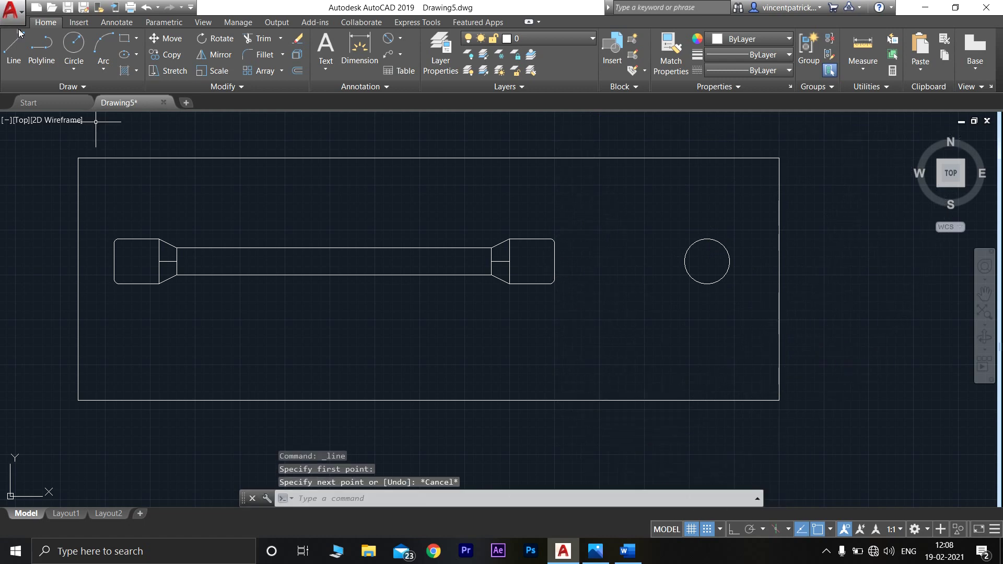
click(610, 158)
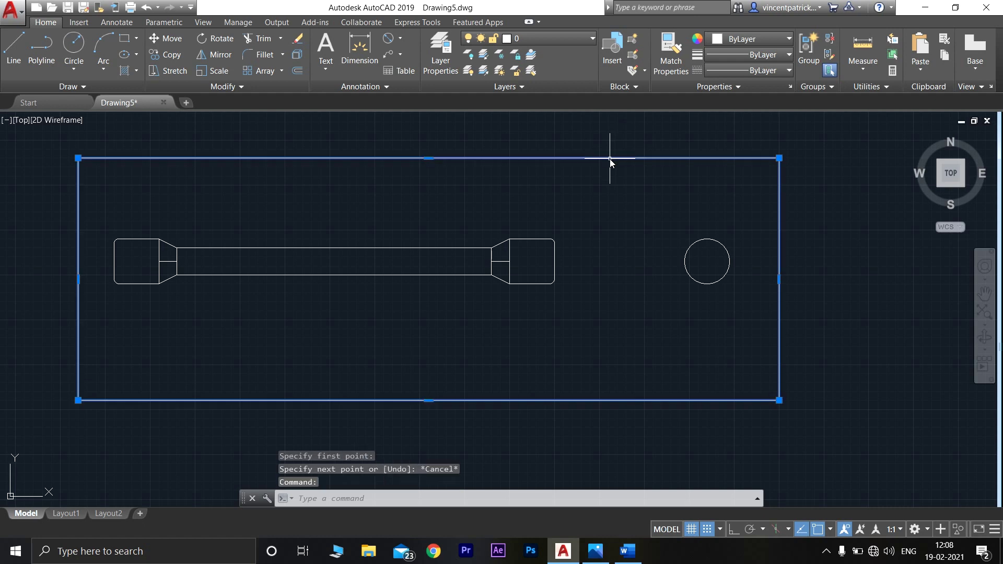
key(space)
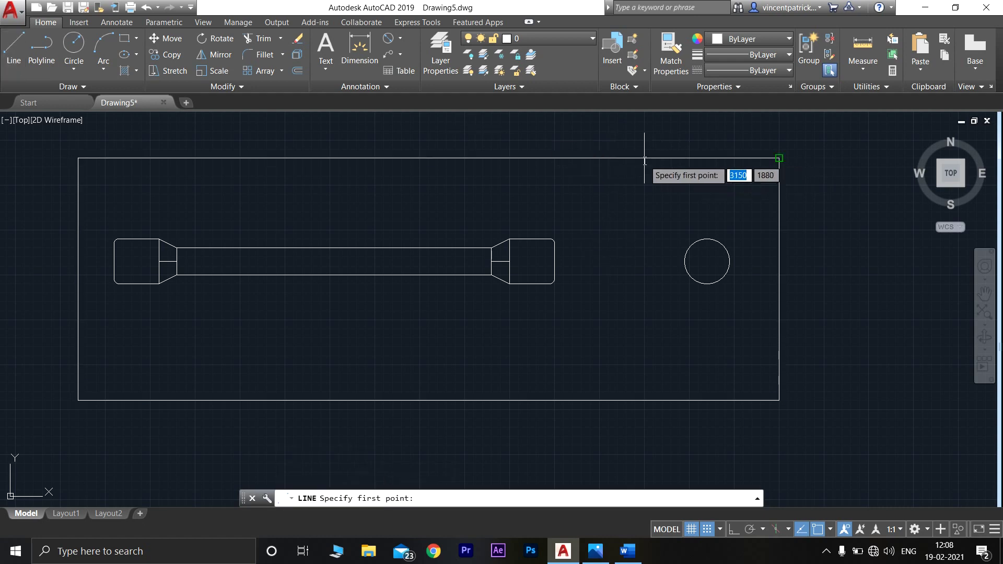
key(Return)
key(Escape)
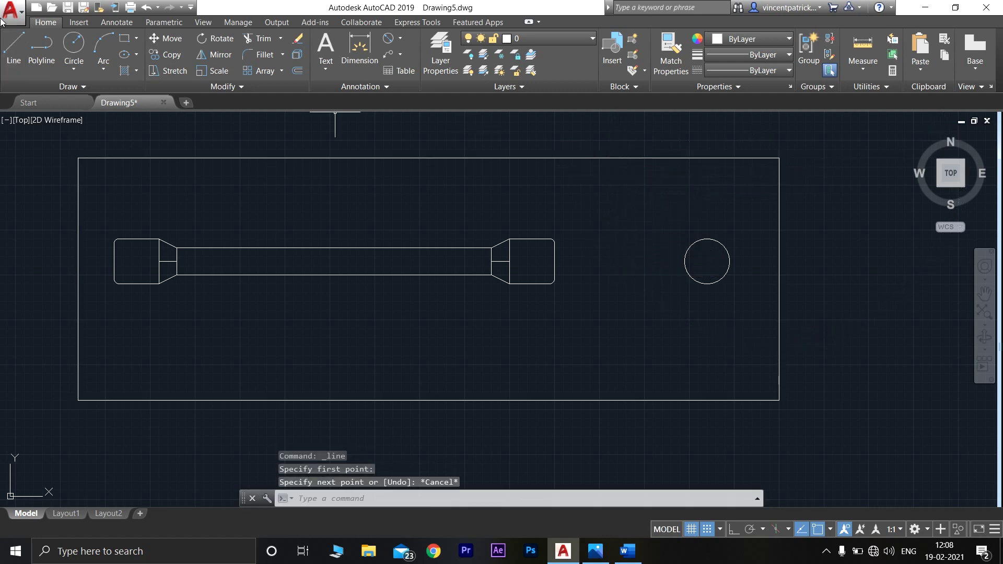
Draw a vertical line about 320 mm long between the bar and the circle, crossing the frame's upper and lower edges.
click(12, 47)
click(592, 138)
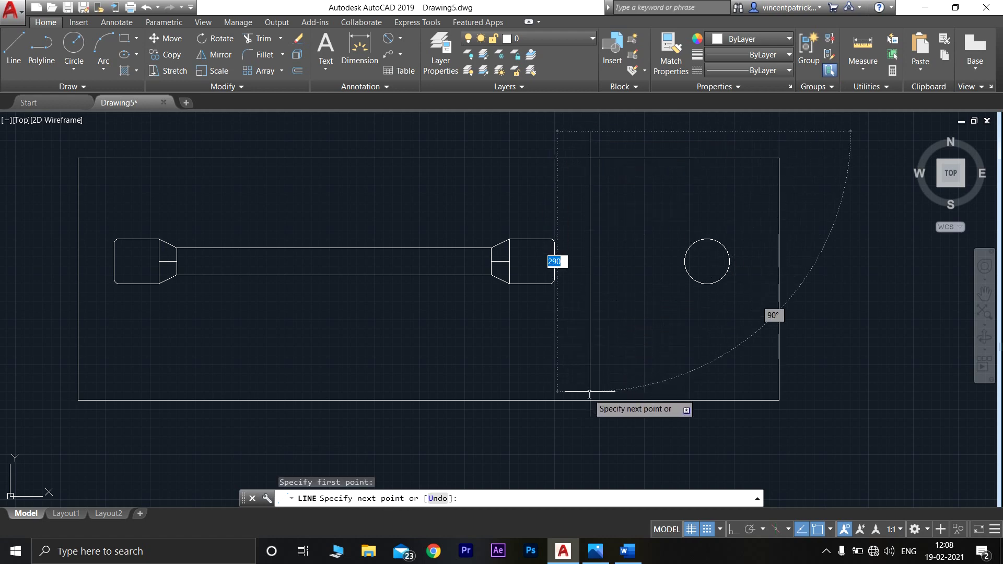
click(779, 401)
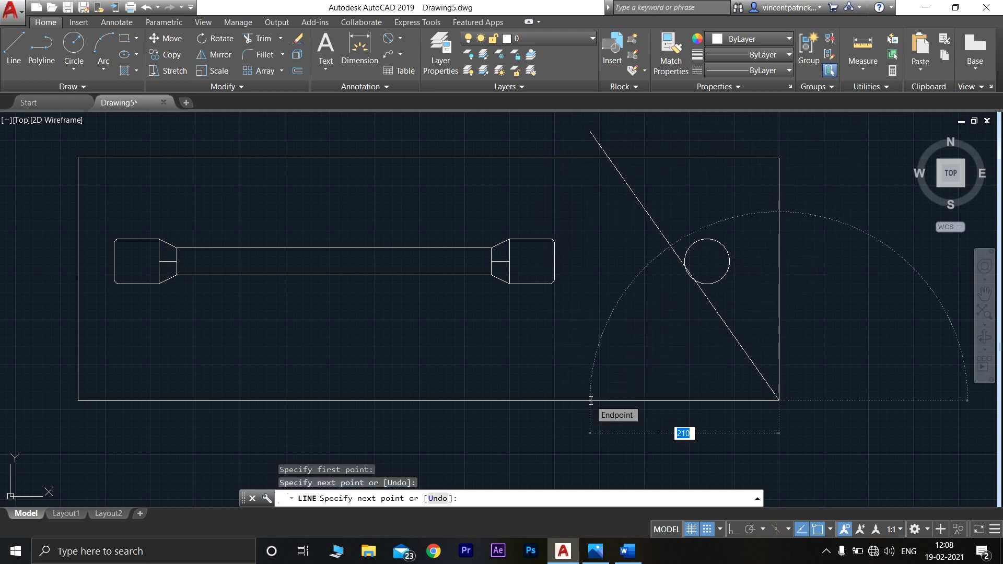
key(ctrl+z)
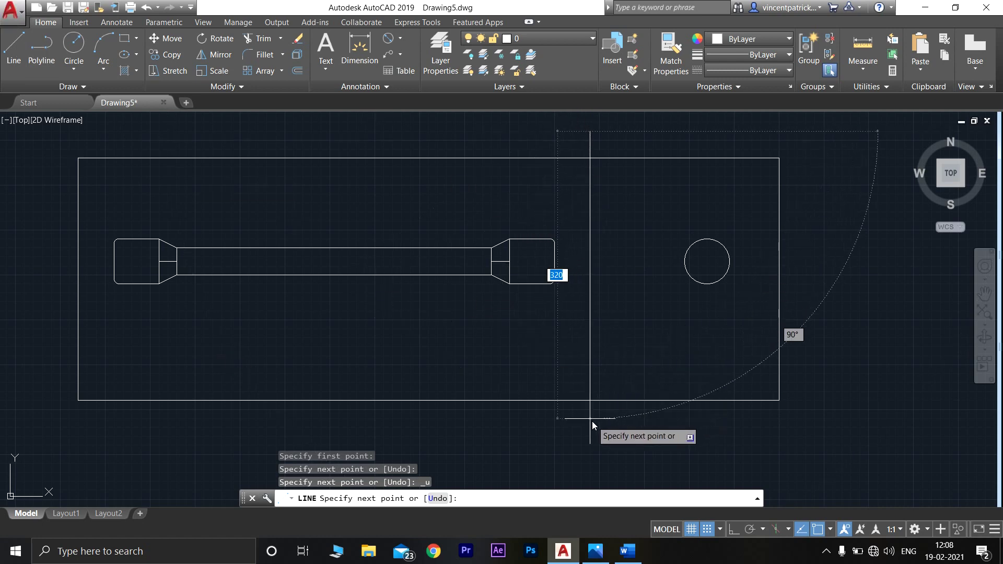
key(Escape)
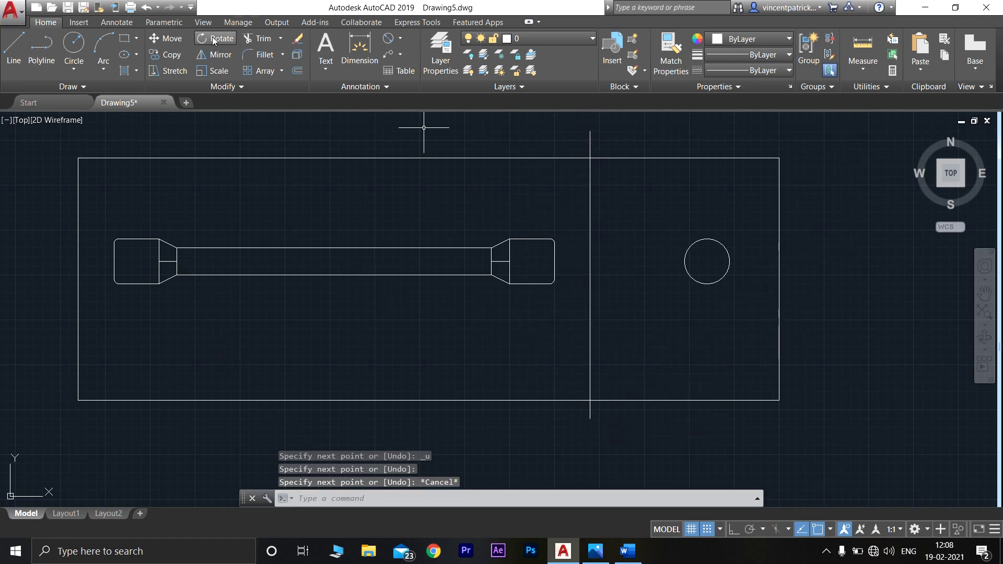
Trim both ends of the vertical dividing line that extend beyond the frame, using the frame as the cutting edge.
click(253, 44)
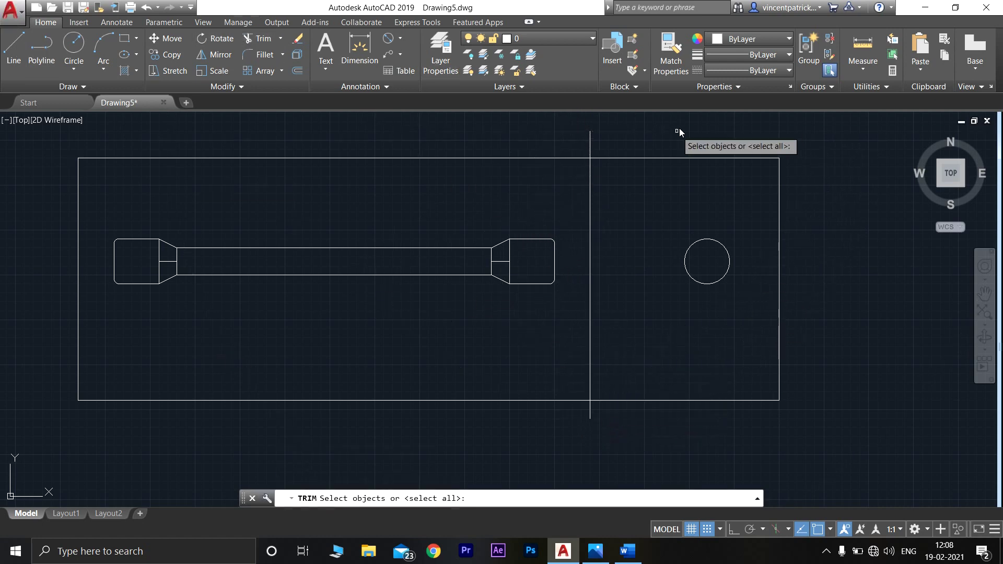
click(620, 158)
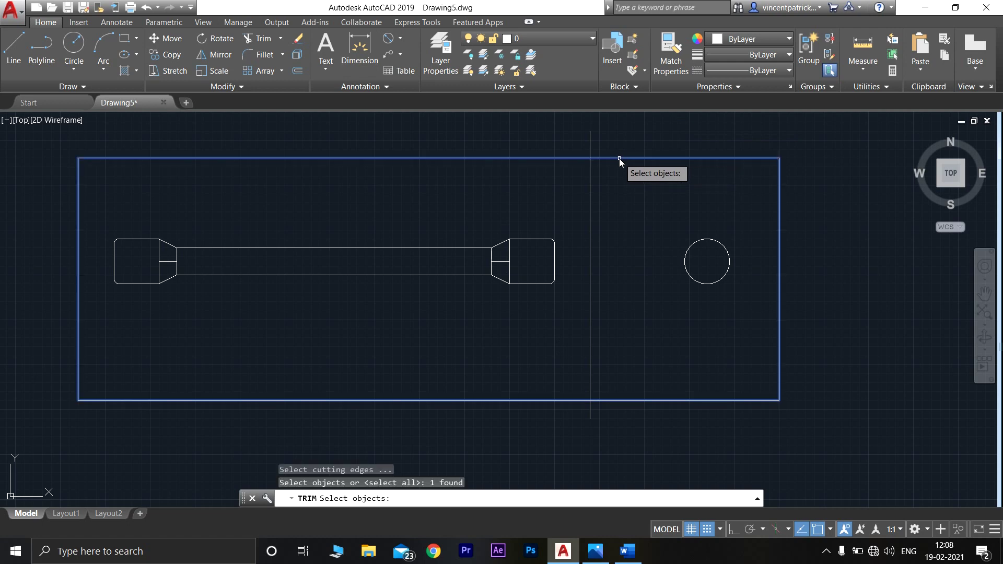
key(Return)
click(591, 148)
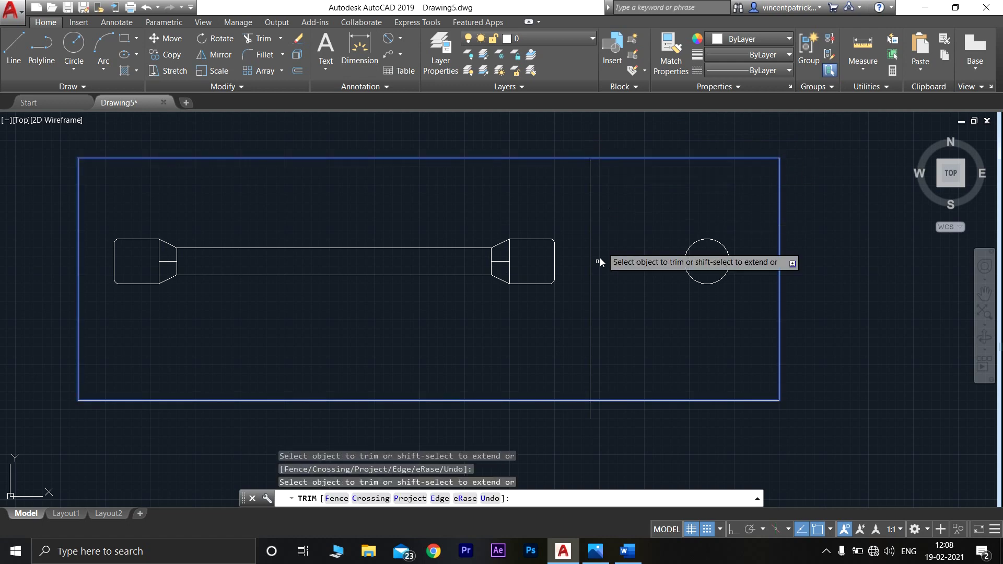
click(589, 410)
key(Return)
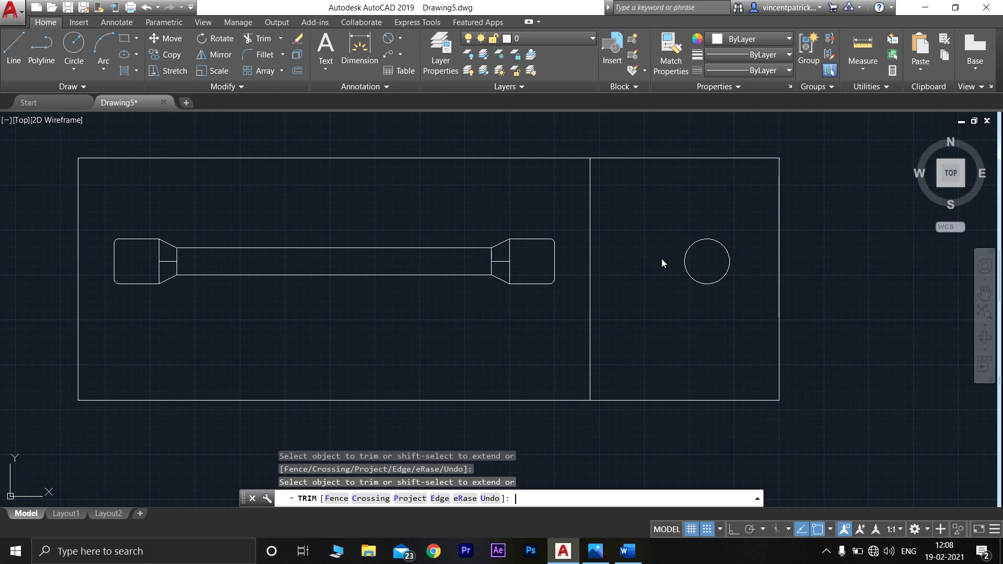
Dimension the length of the bar's narrow middle section, placing the dimension above the bar.
text(dim)
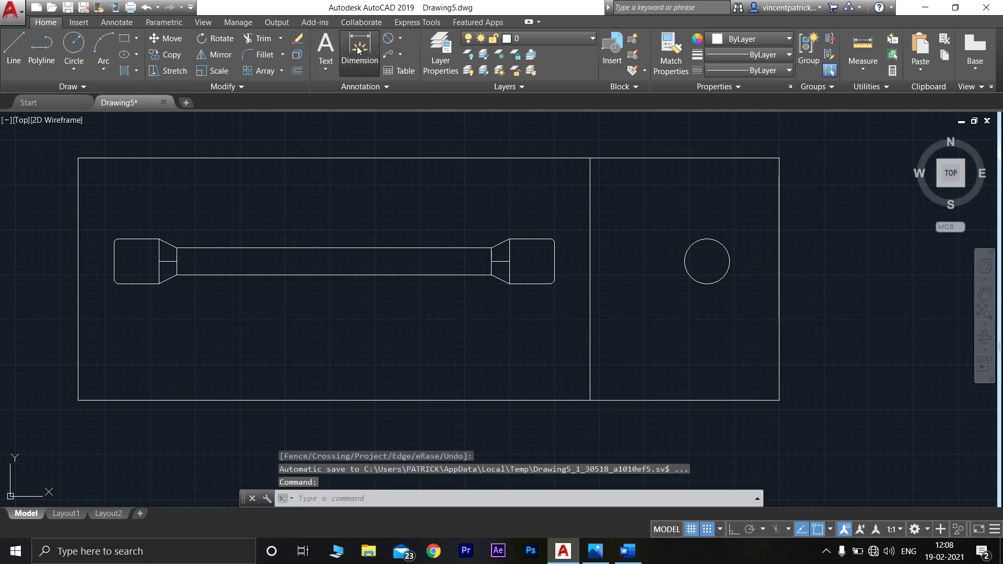
key(Return)
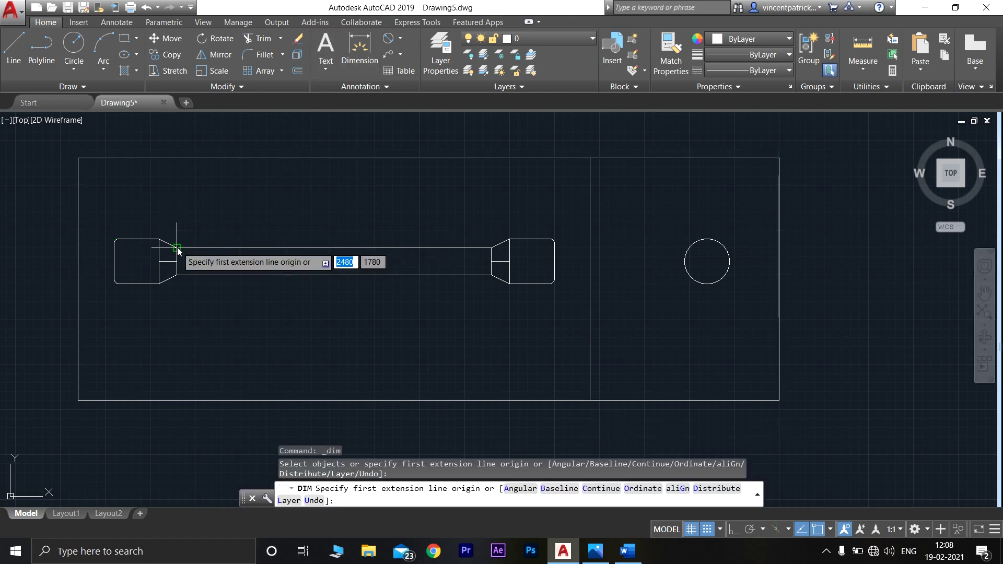
click(177, 249)
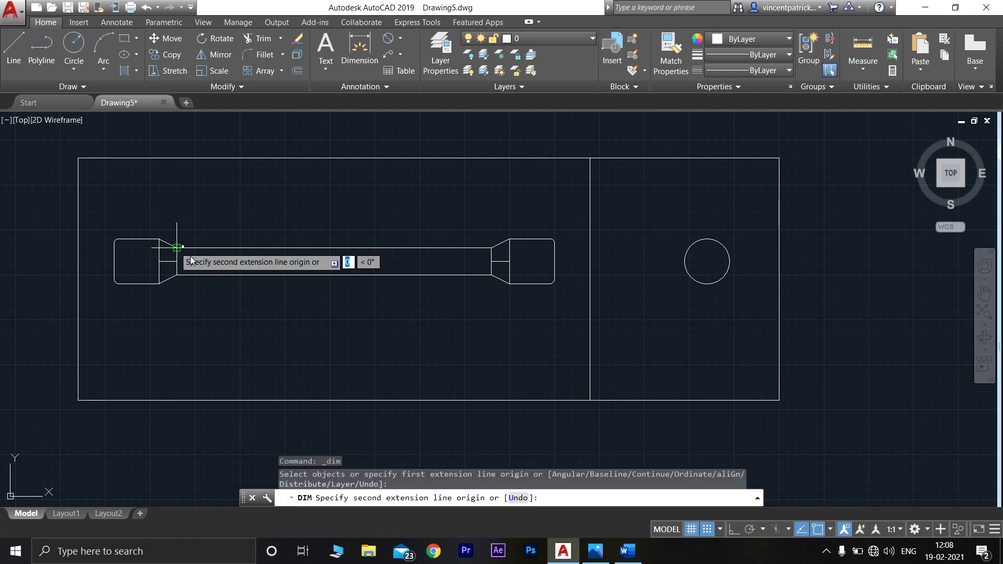
click(491, 248)
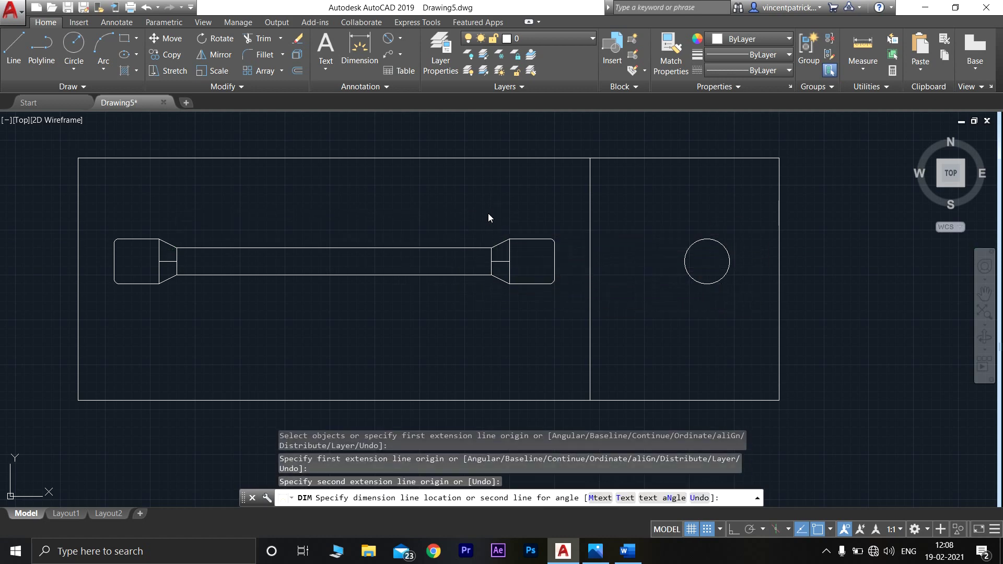
click(490, 215)
scroll(491, 218, up, 2)
scroll(491, 220, down, 4)
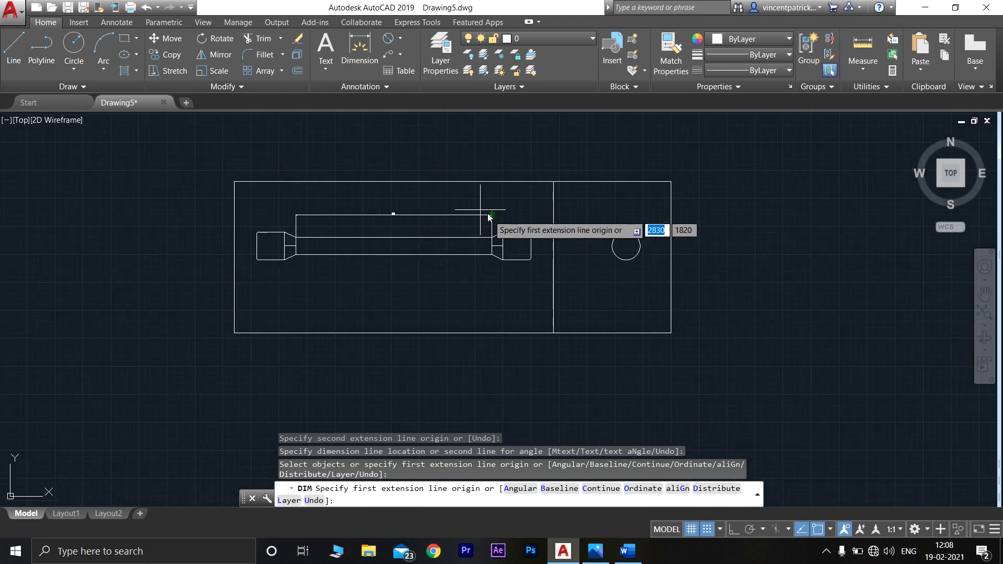
key(Escape)
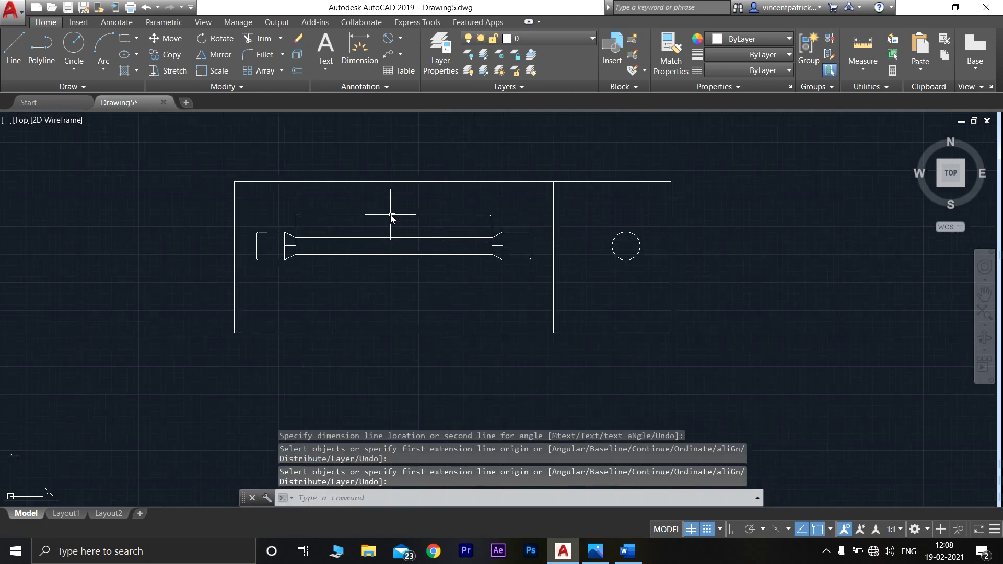
click(393, 214)
click(394, 214)
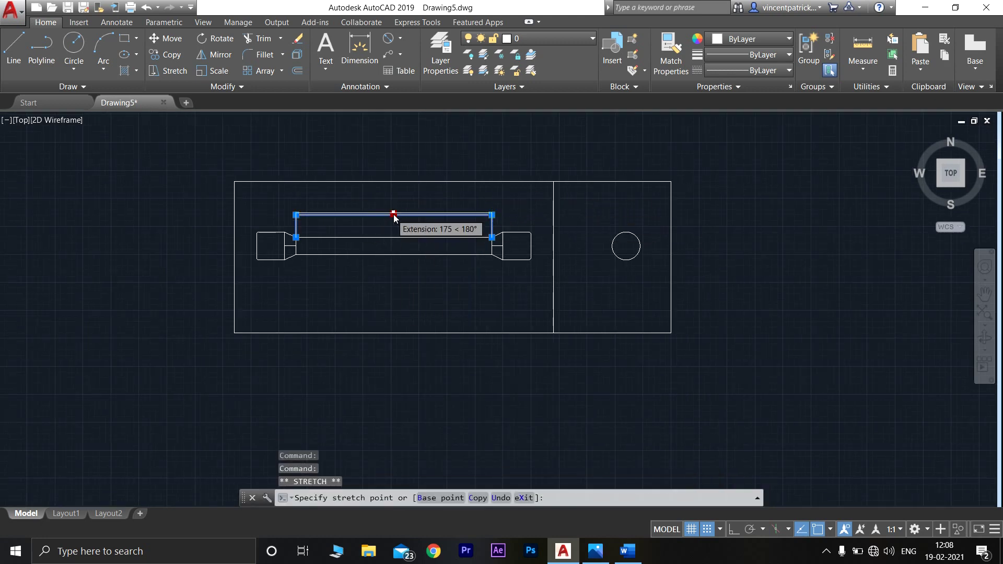
scroll(393, 218, up, 2)
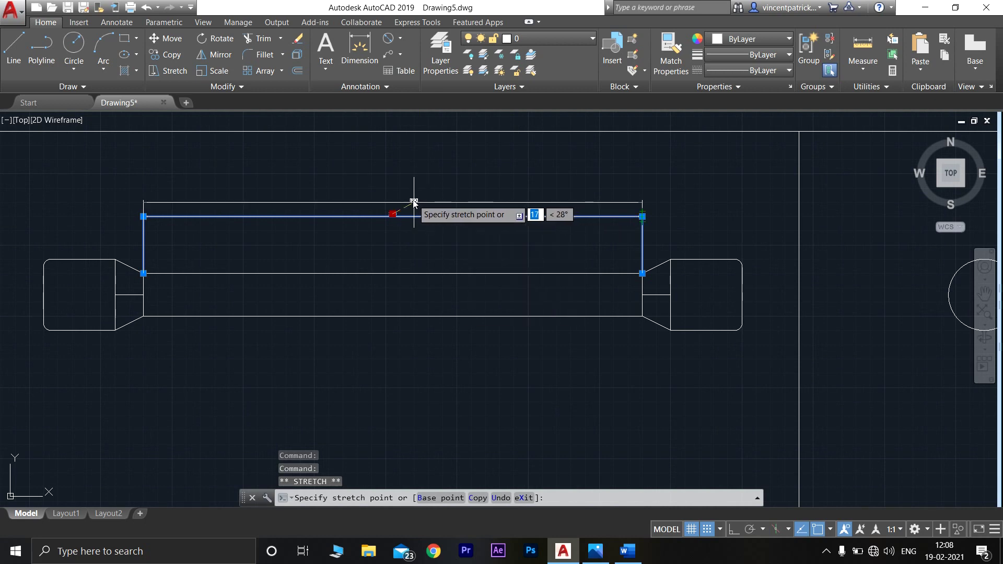
key(Escape)
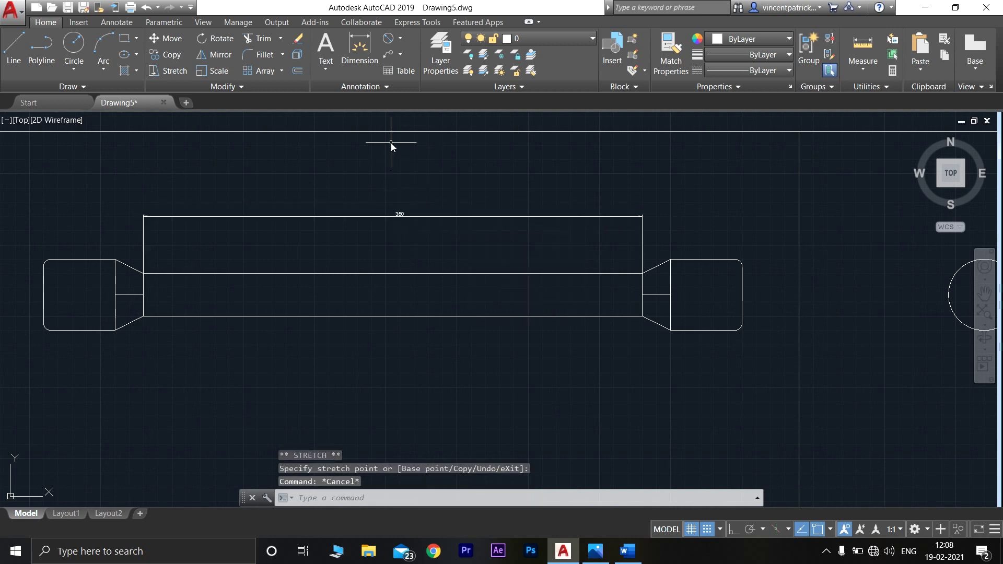
Dimension the height of the left grip end, placing the dimension to the left of the bar.
scroll(394, 146, down, 2)
click(360, 47)
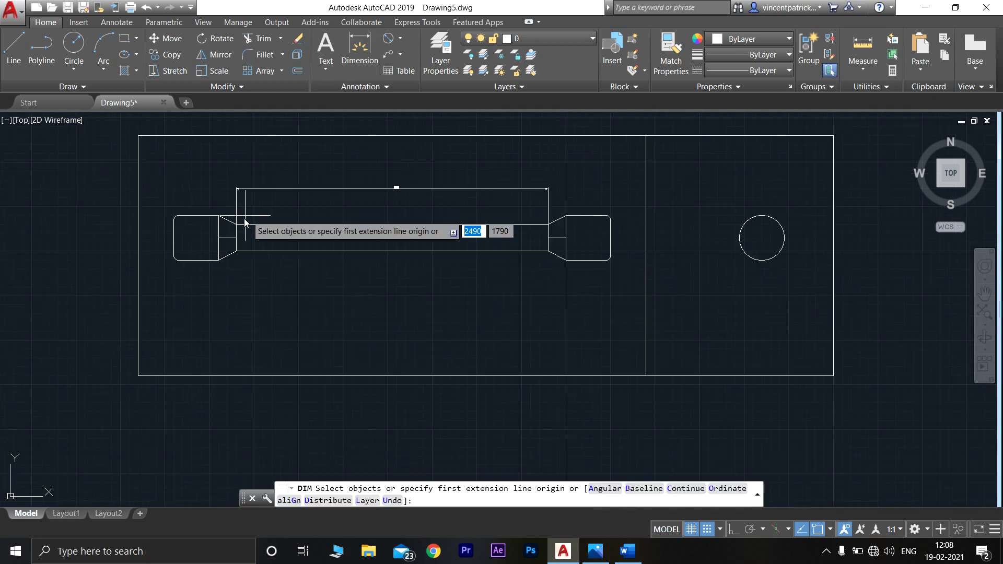
click(218, 226)
click(217, 234)
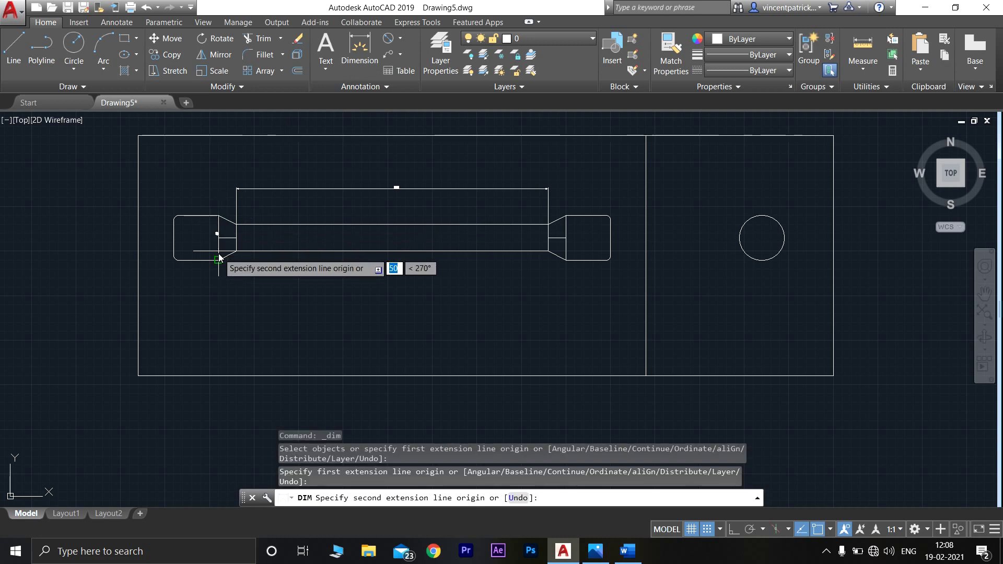
click(219, 251)
click(155, 254)
key(Return)
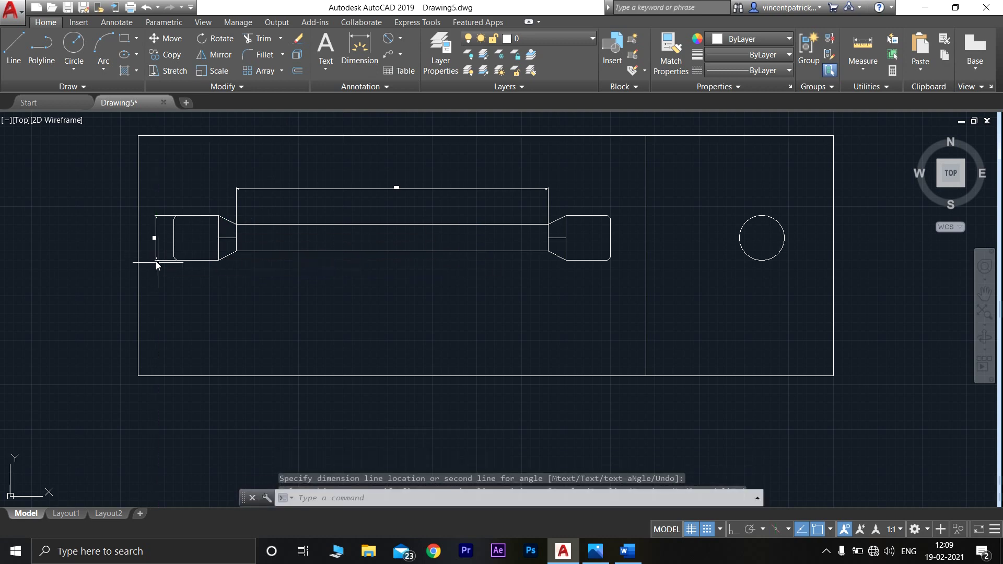
scroll(177, 255, up, 4)
scroll(517, 283, down, 2)
mouse_move(645, 292)
middle_down()
mouse_move(614, 307)
mouse_move(529, 312)
middle_up()
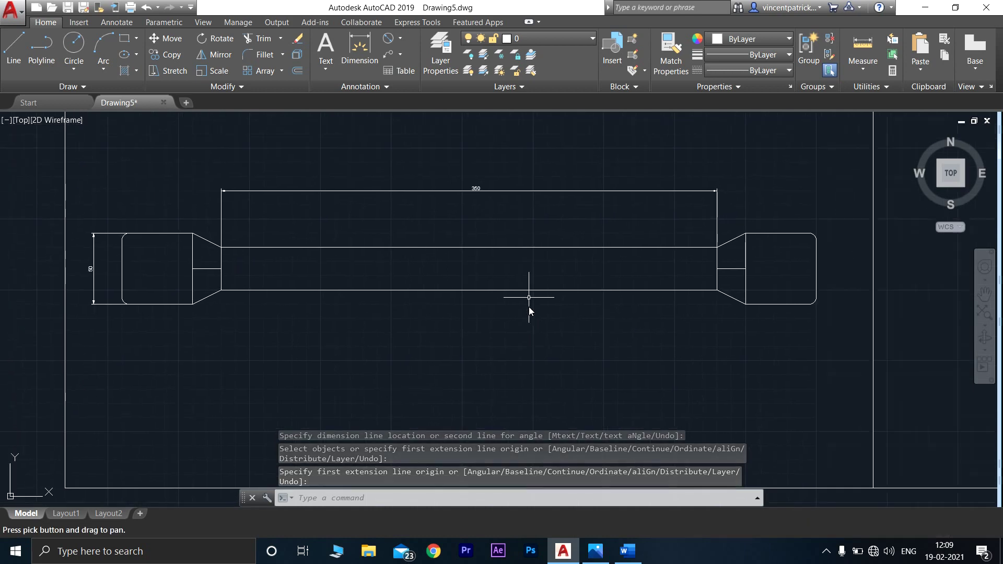
click(357, 49)
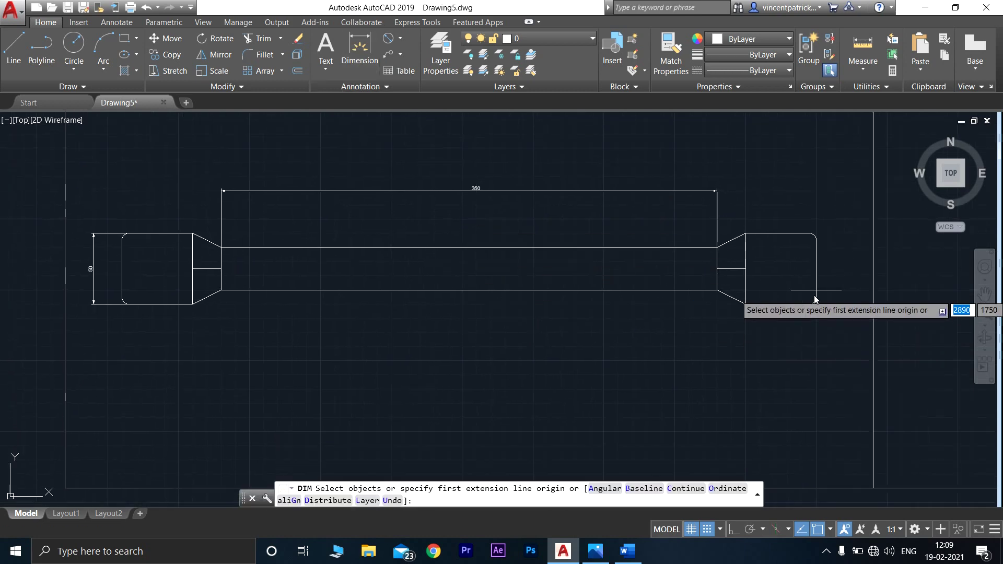
scroll(821, 284, down, 2)
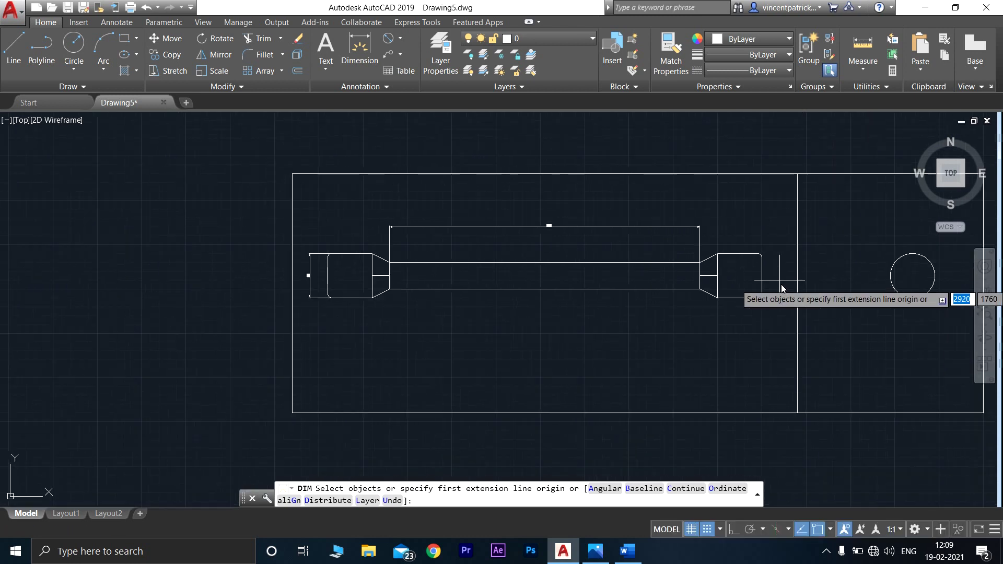
scroll(544, 318, up, 2)
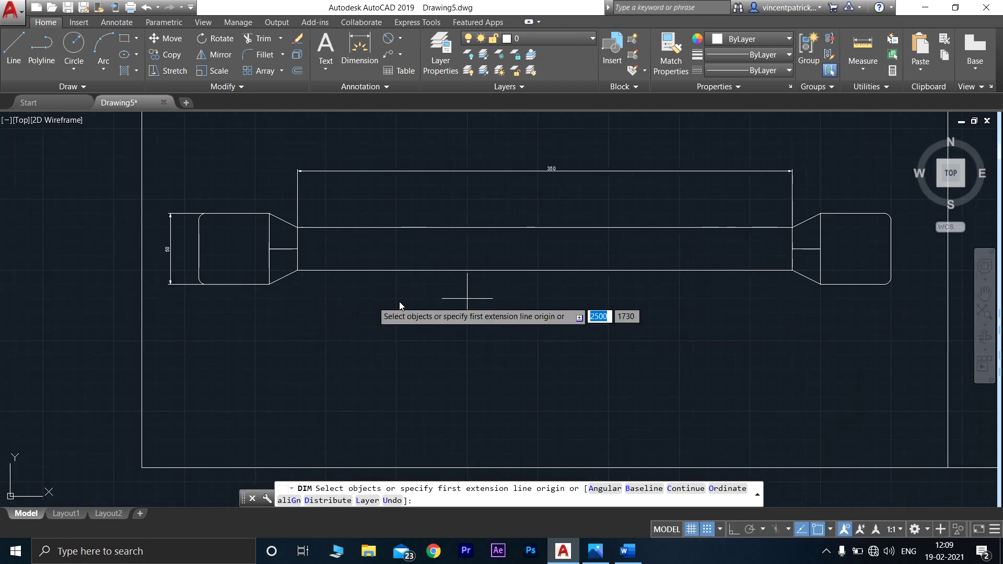
middle_drag(836, 305, 619, 298)
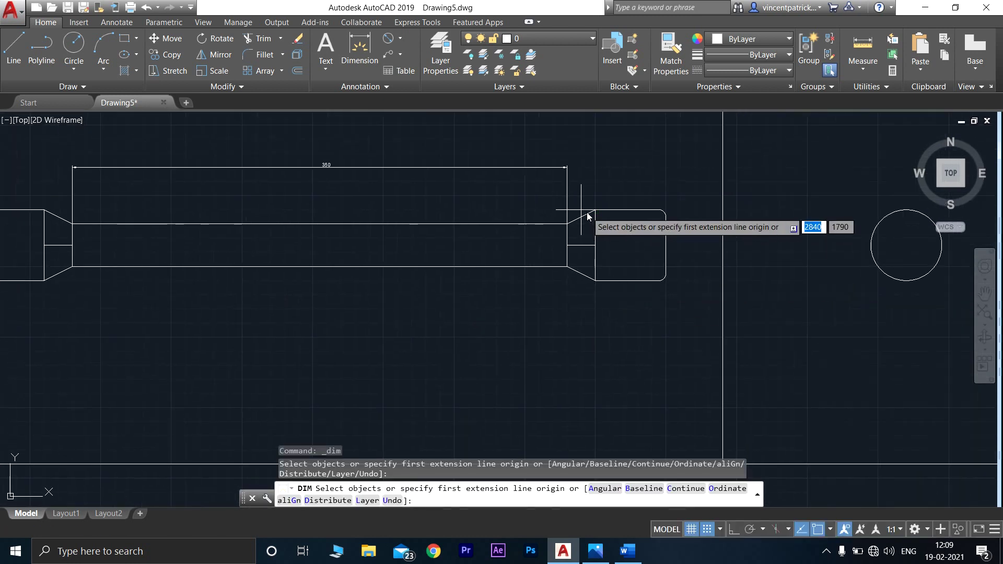
Add a diameter dimension to the end-view circle, placing its text above and to the left of the circle.
scroll(845, 308, down, 2)
middle_drag(845, 308, 535, 291)
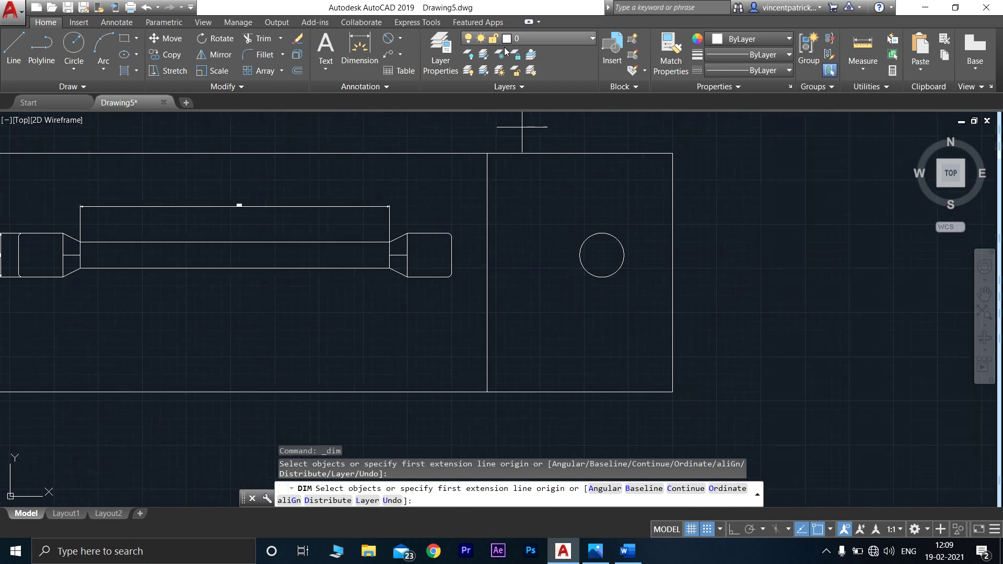
click(388, 38)
scroll(627, 237, up, 4)
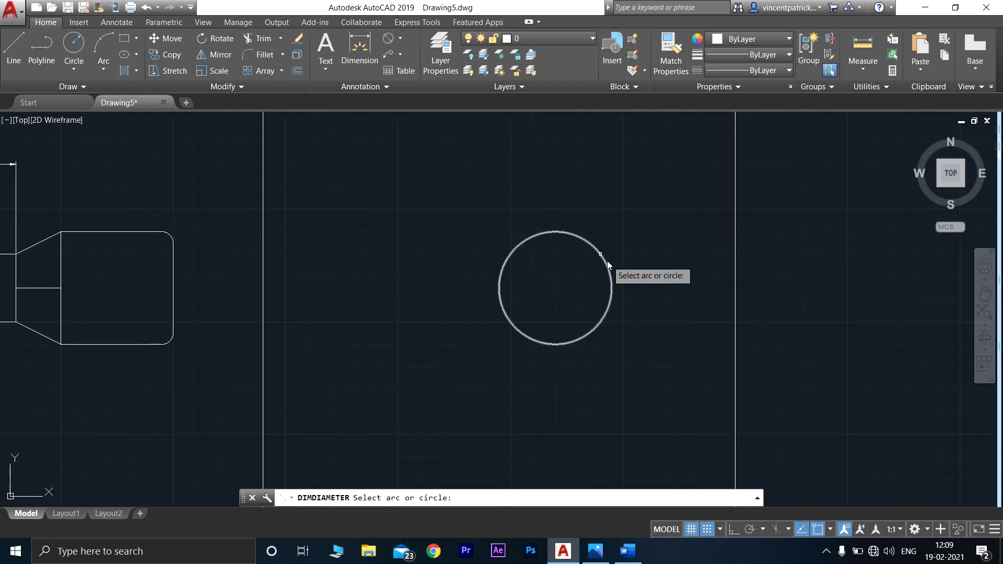
click(601, 256)
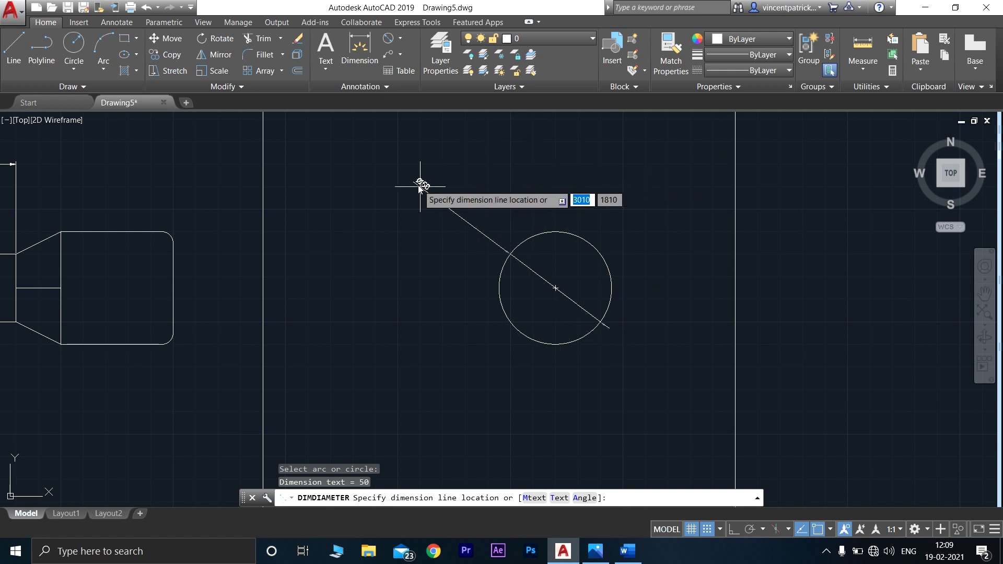
click(400, 197)
Dimension the height of the bar's narrow middle section at its right end, placing the dimension to the right of the right grip.
scroll(402, 261, down, 6)
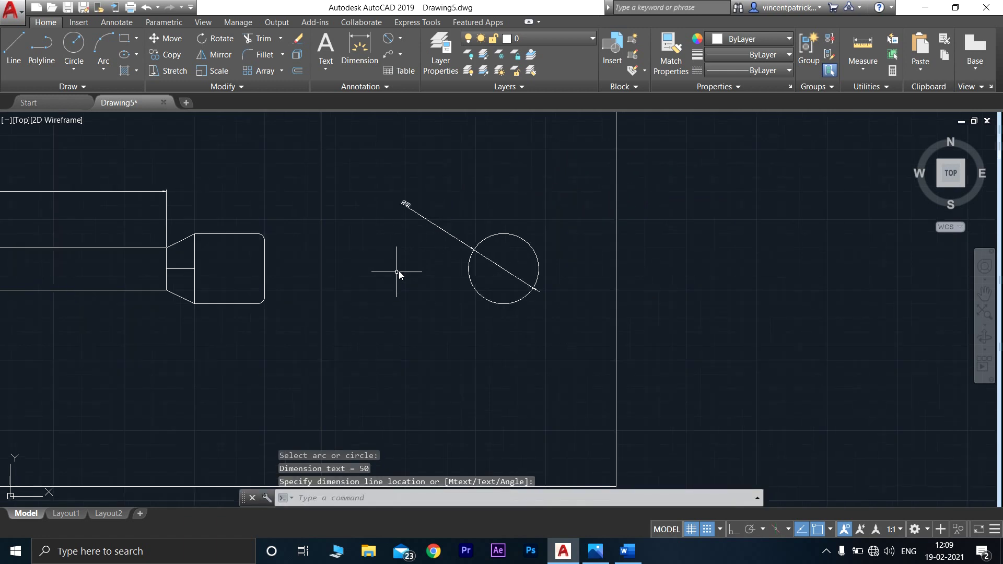
scroll(248, 300, up, 4)
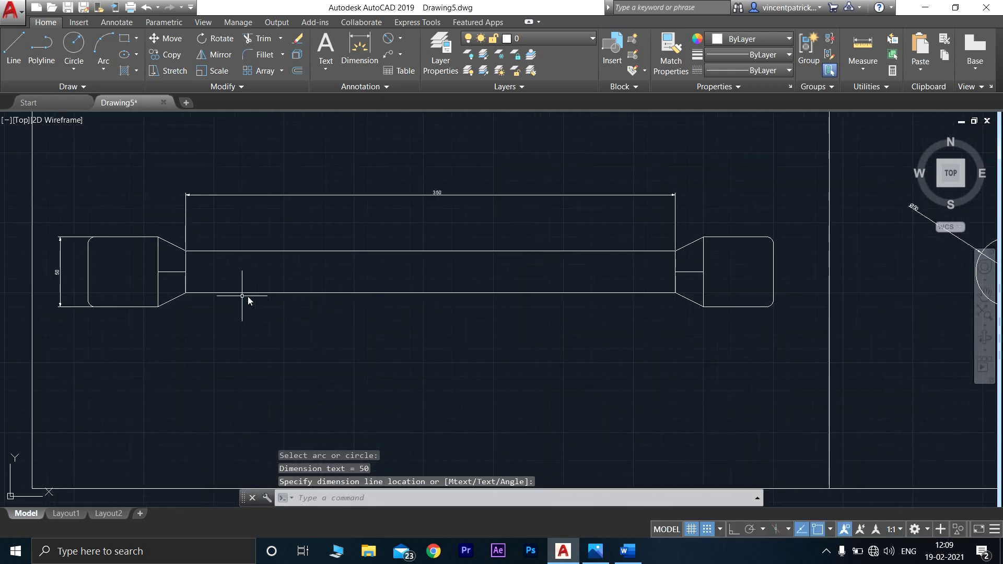
click(359, 46)
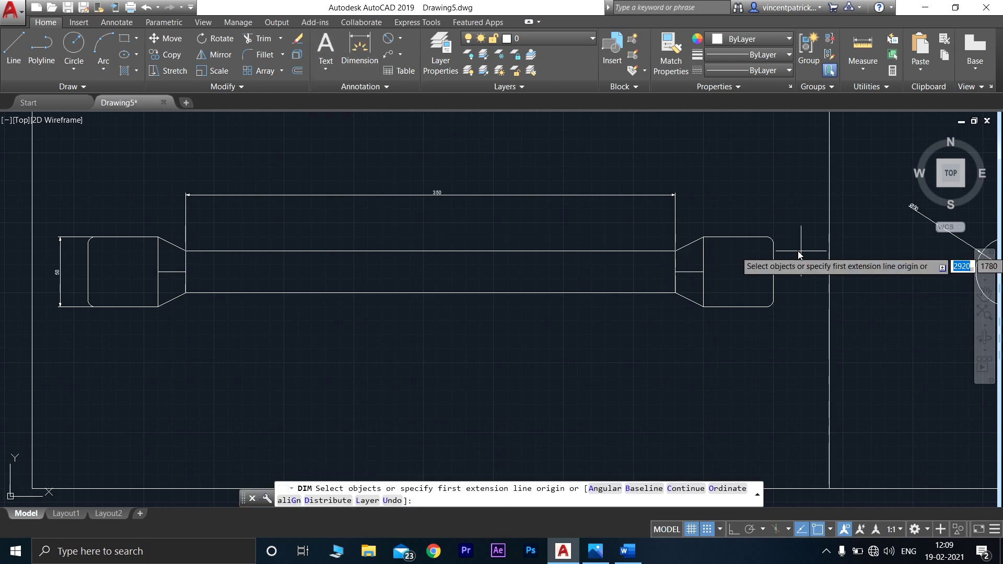
click(676, 251)
click(675, 292)
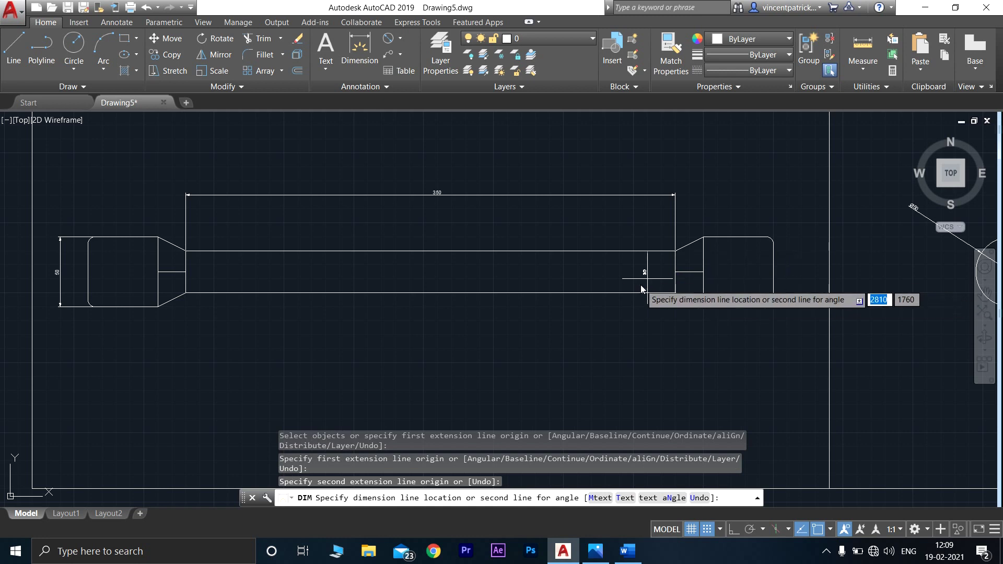
click(803, 286)
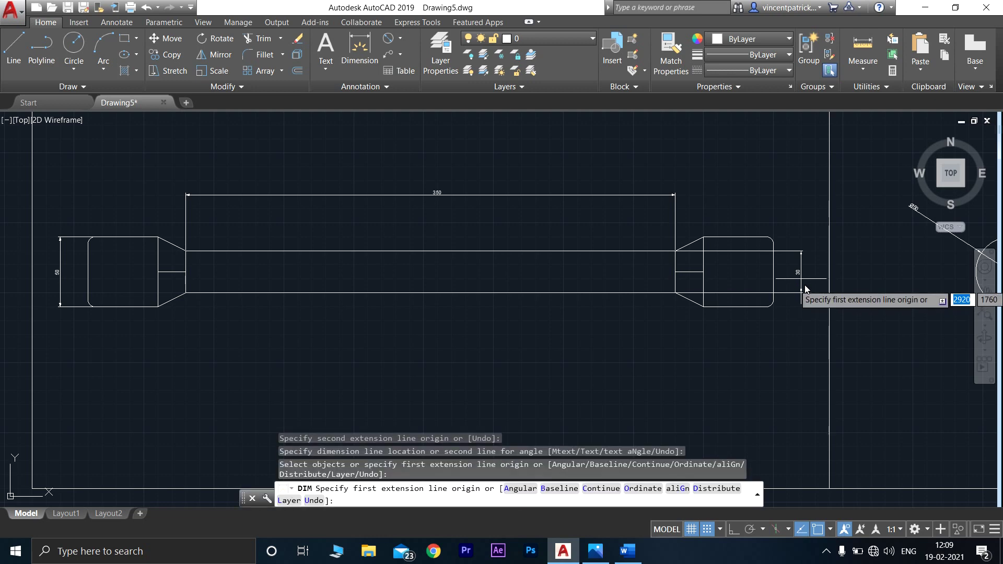
scroll(875, 362, down, 2)
middle_drag(924, 334, 834, 307)
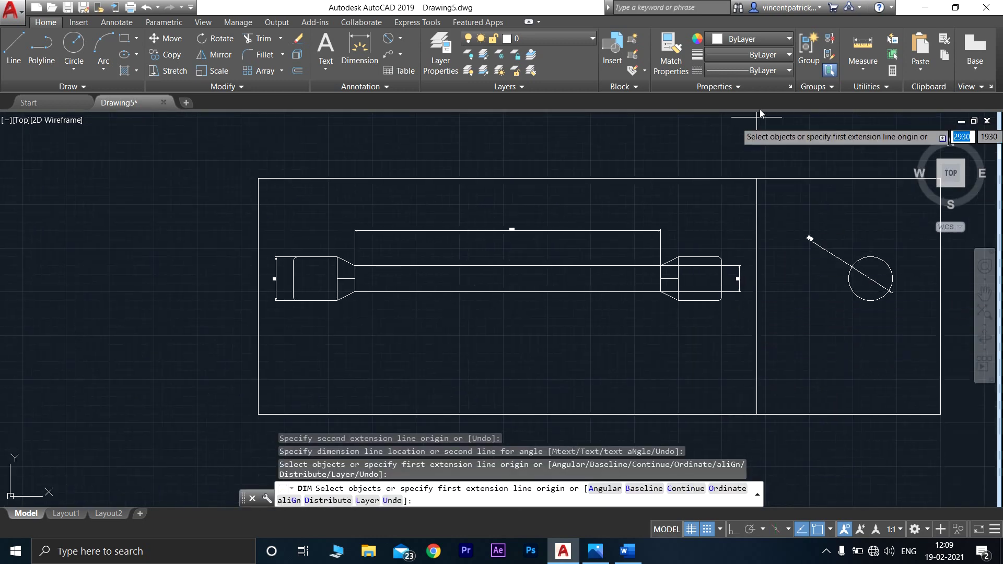
click(388, 39)
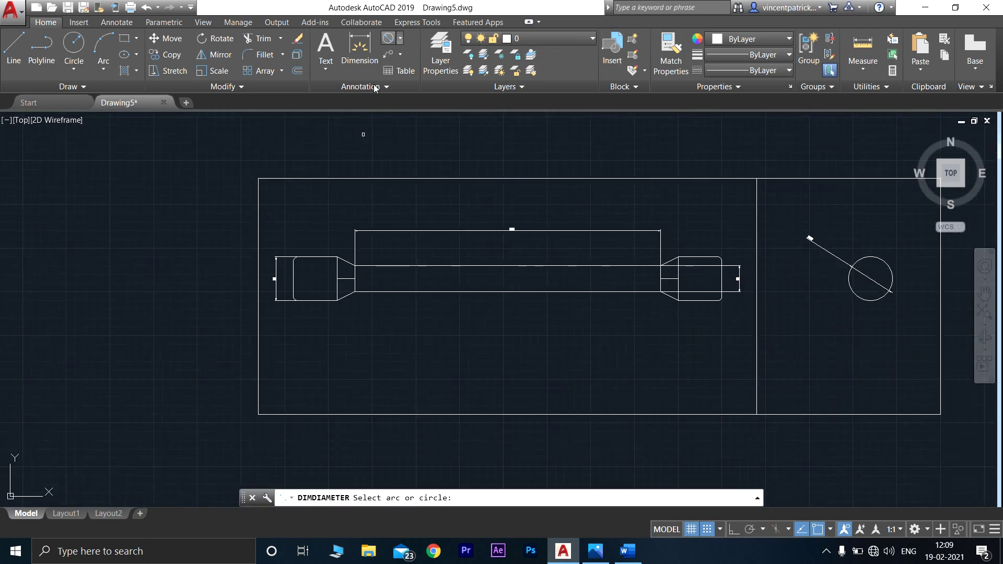
scroll(271, 262, up, 4)
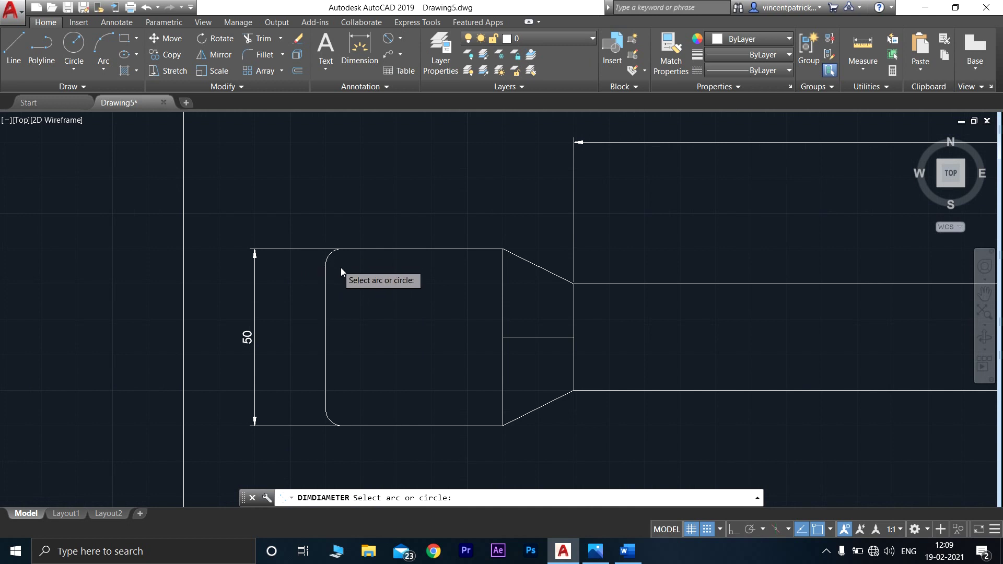
scroll(341, 268, up, 5)
key(Escape)
scroll(710, 297, down, 4)
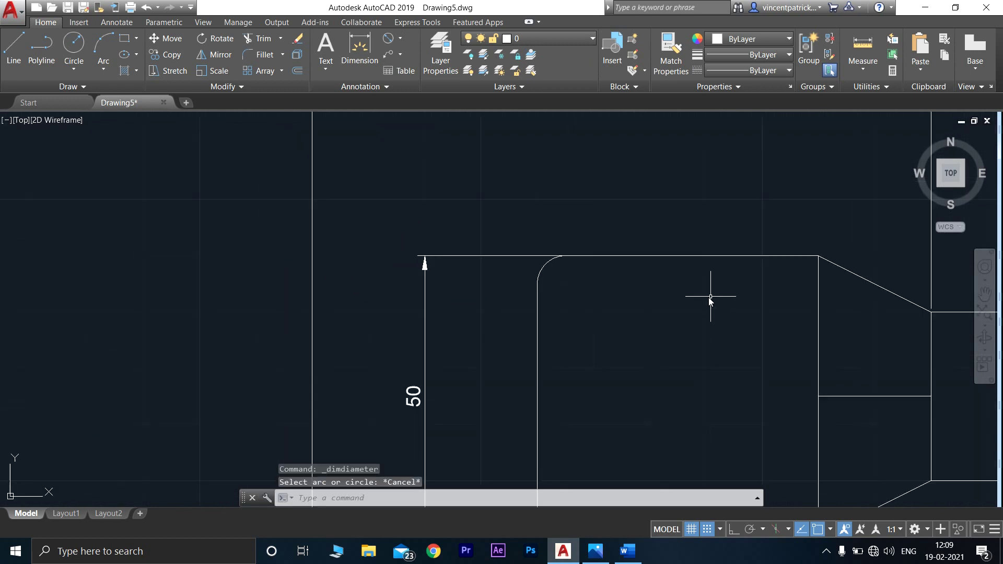
scroll(710, 297, down, 4)
middle_drag(750, 329, 261, 199)
scroll(717, 321, down, 4)
mouse_move(716, 320)
middle_down()
mouse_move(613, 312)
mouse_move(656, 349)
middle_up()
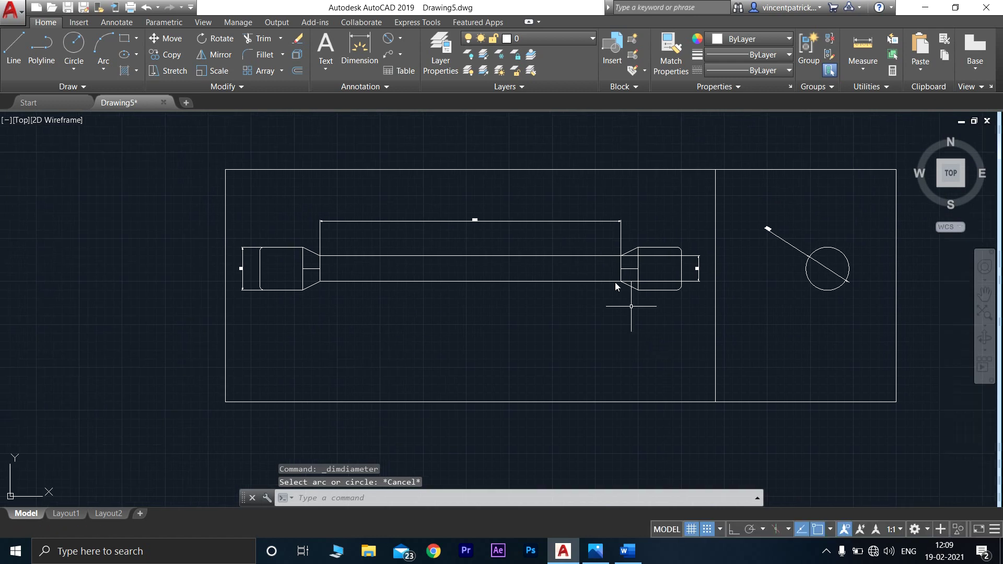
Add the multiline text "FRONT VIEW" in the empty area below the bar inside the frame.
click(331, 48)
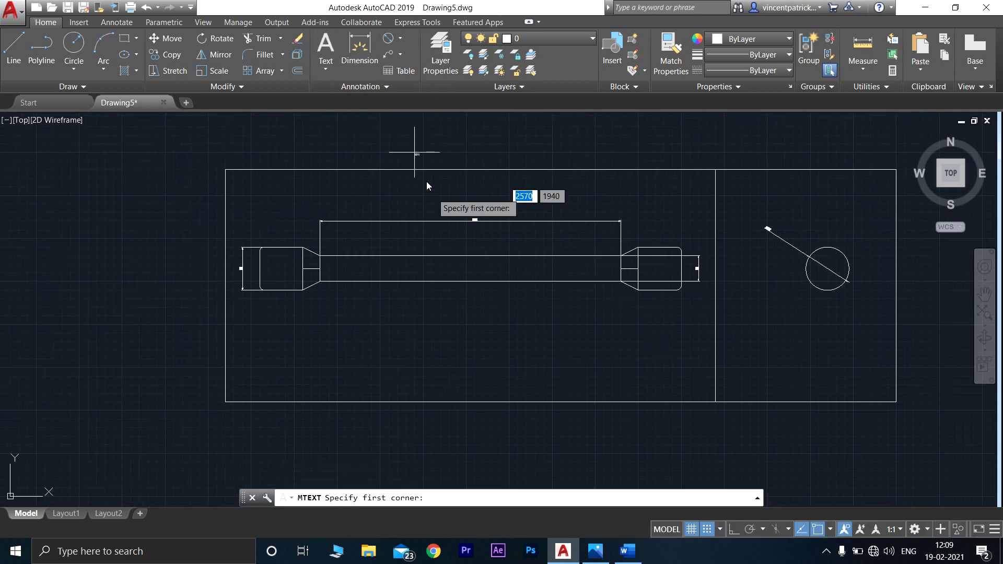
click(394, 342)
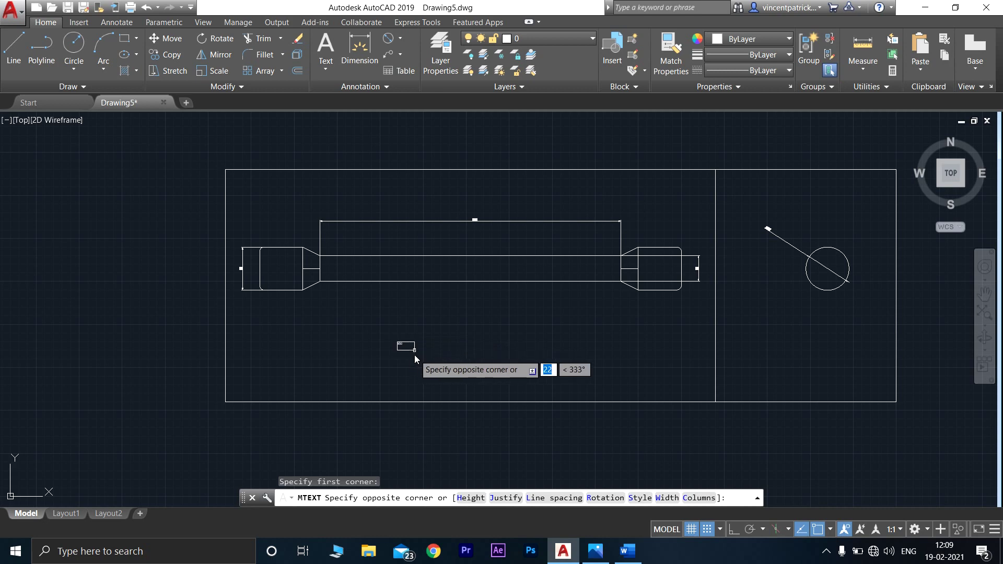
click(417, 354)
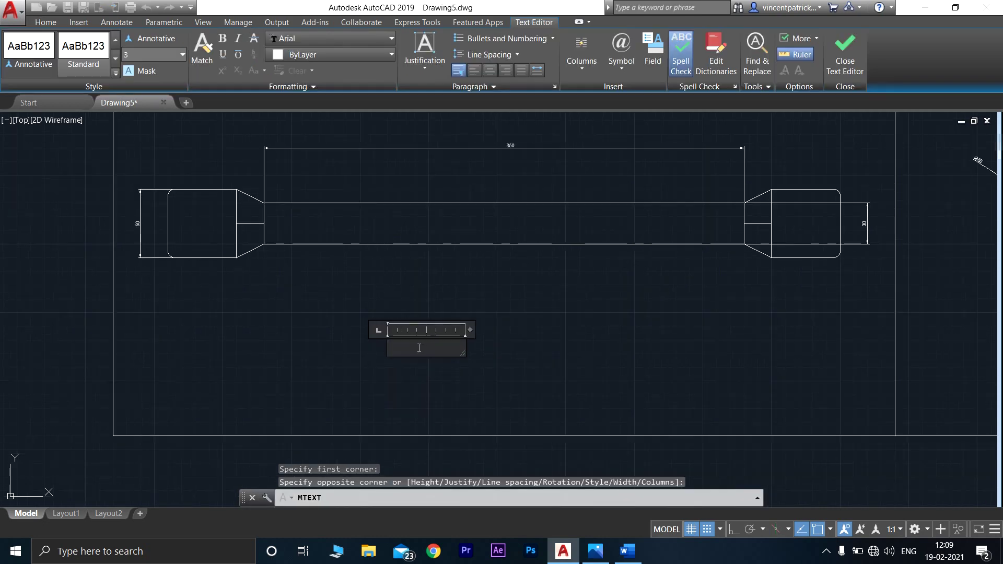
text(FRONT)
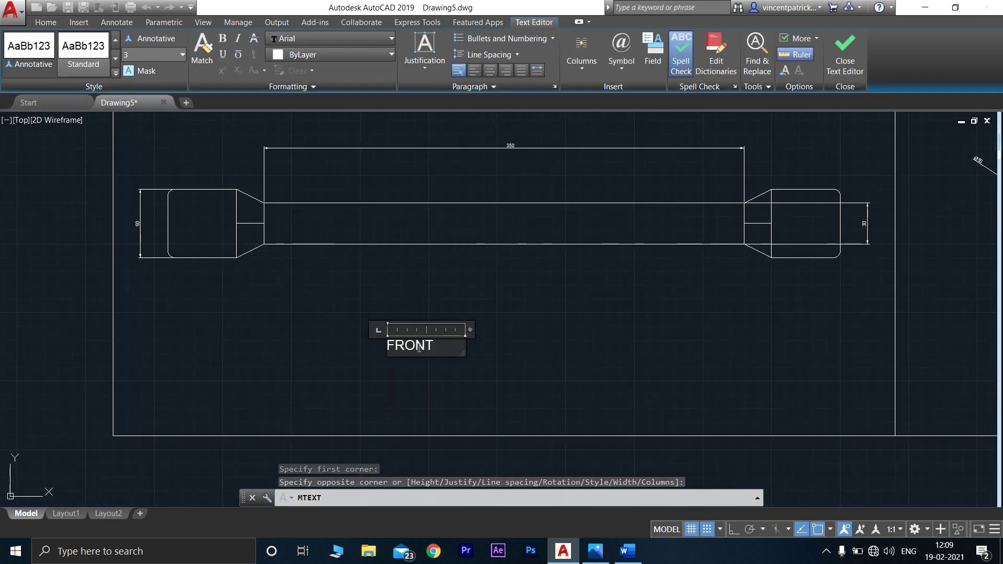
text( VIEW)
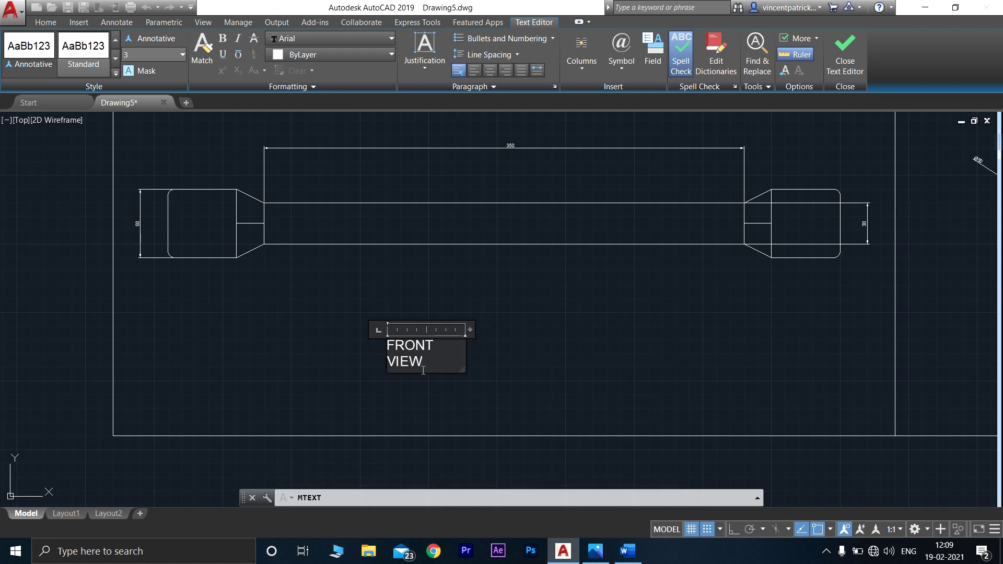
Set the height of the whole "FRONT VIEW" text to 5 and finish editing it.
drag(423, 369, 394, 348)
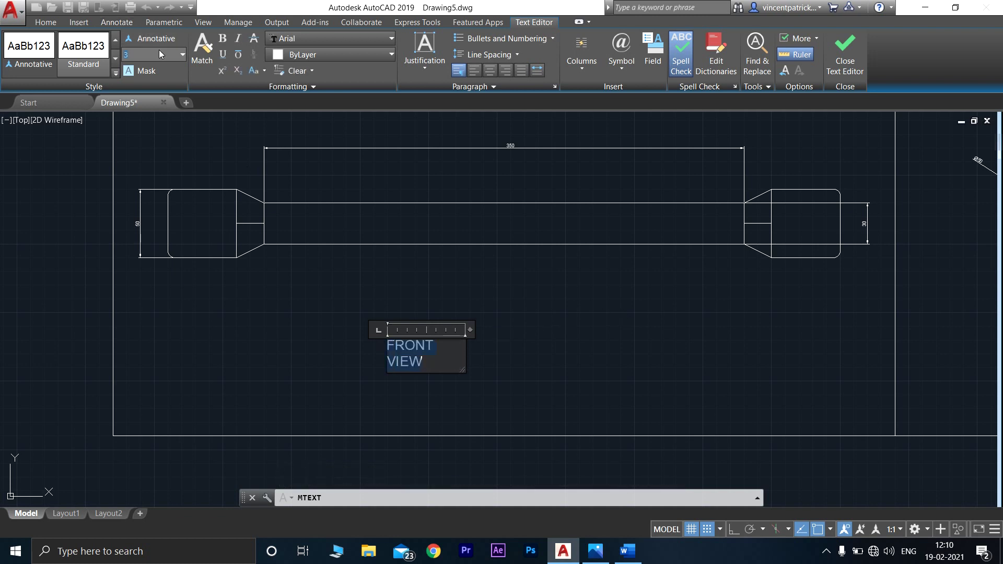
text(5)
key(Return)
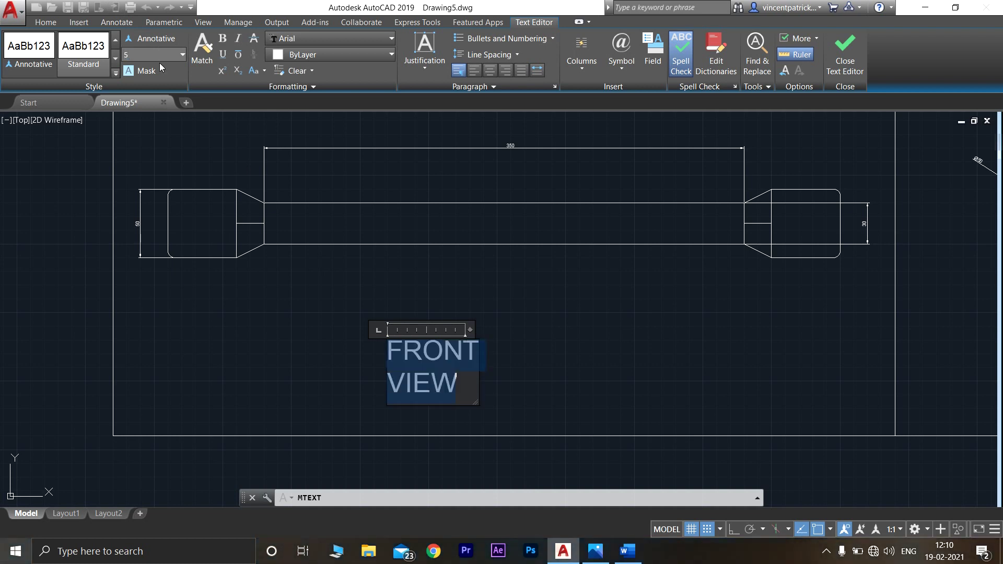
click(567, 431)
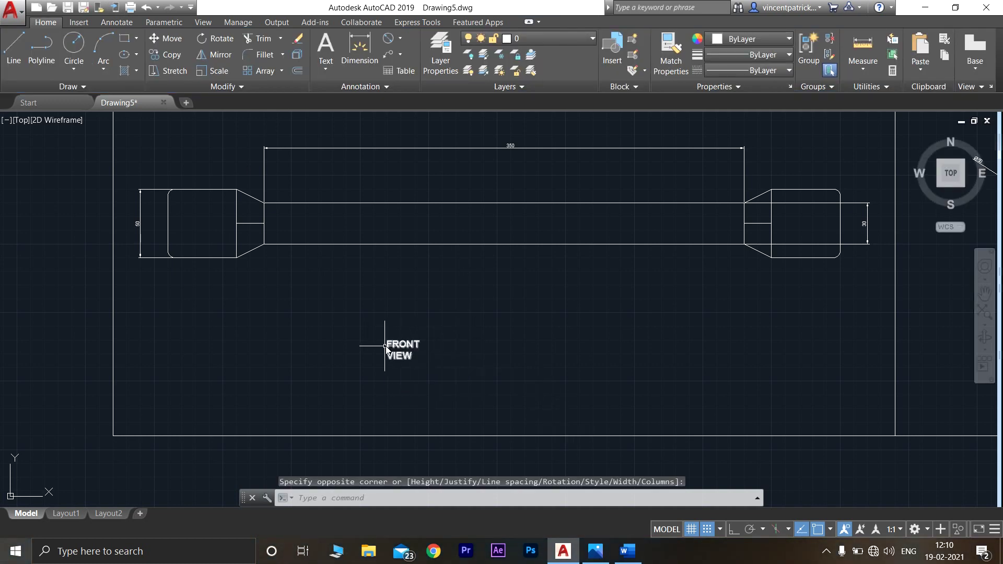
Widen the "FRONT VIEW" text box so the label fits on one line, and move it beneath the middle of the bar.
click(403, 344)
click(414, 340)
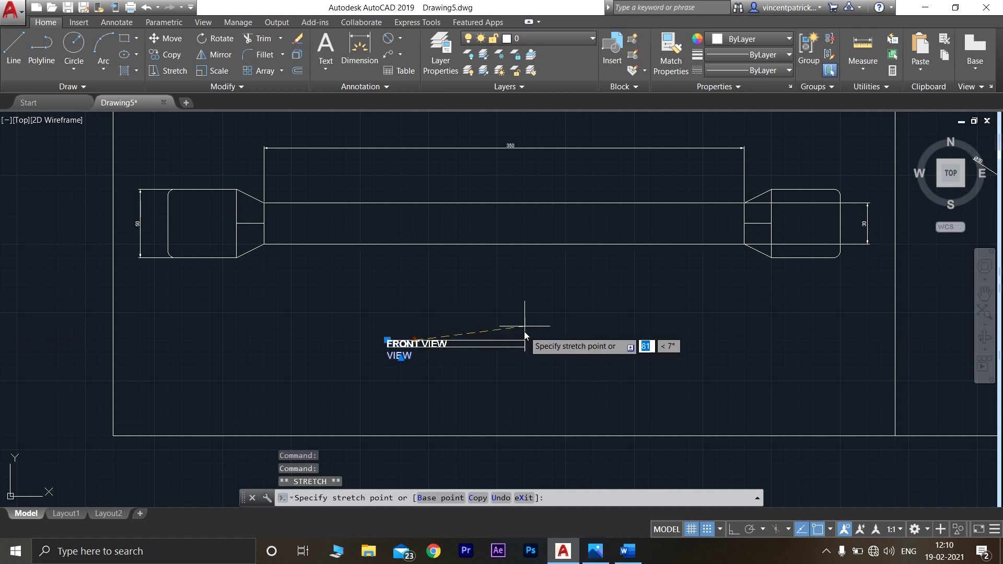
click(483, 340)
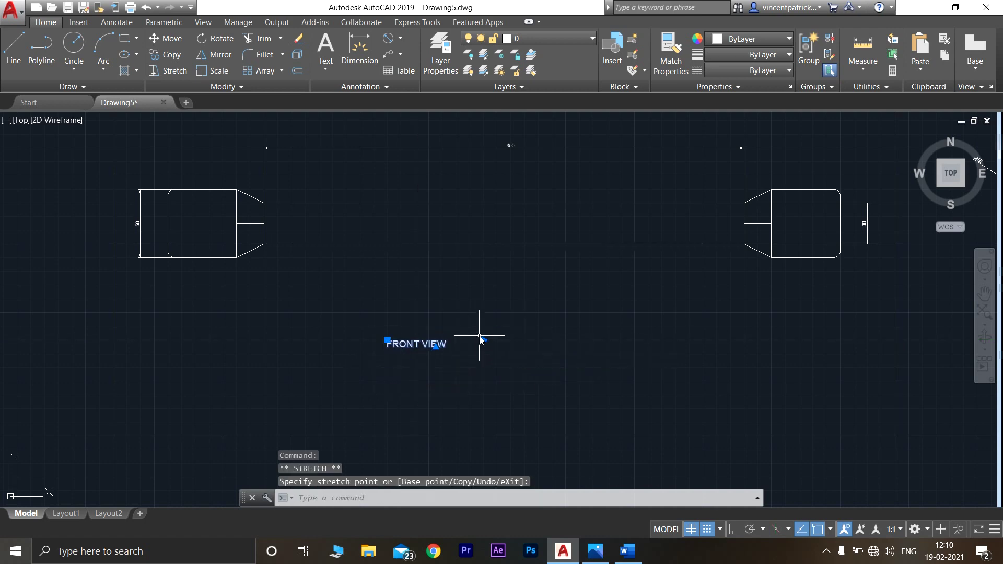
click(387, 340)
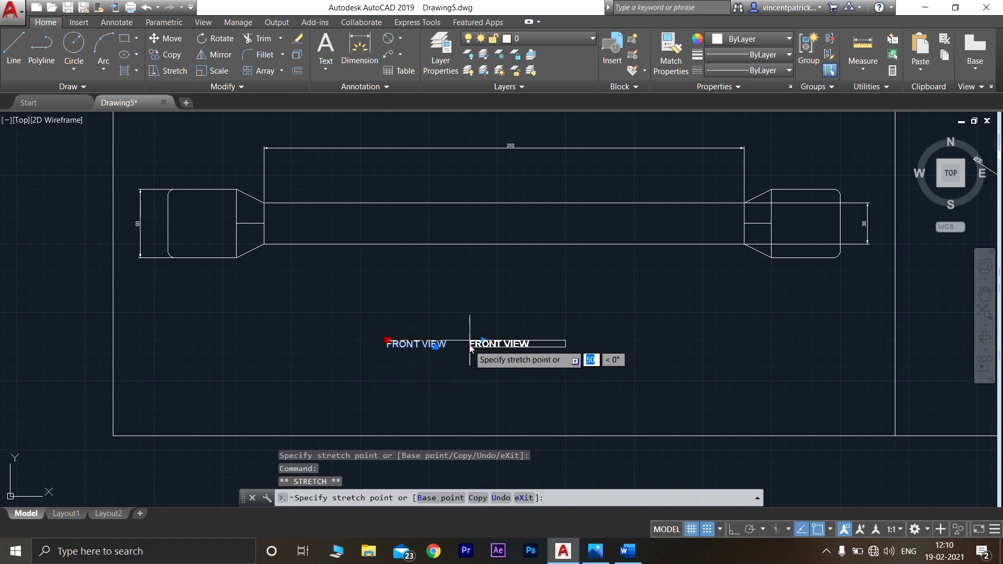
click(477, 341)
Set the height of the whole "FRONT VIEW" text to 9 and finish editing it.
scroll(740, 330, down, 1)
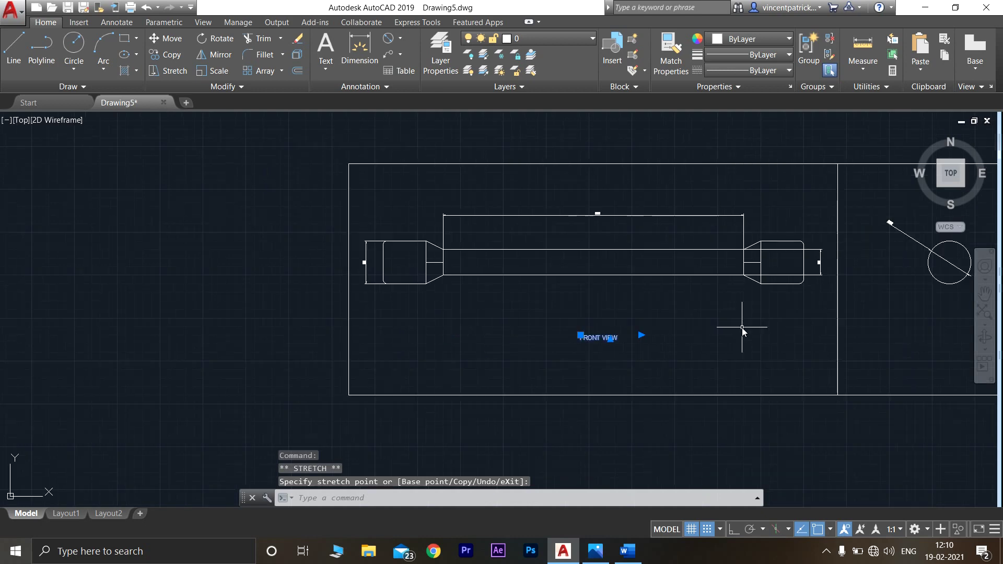
mouse_move(775, 335)
middle_down()
mouse_move(629, 320)
mouse_move(600, 359)
middle_up()
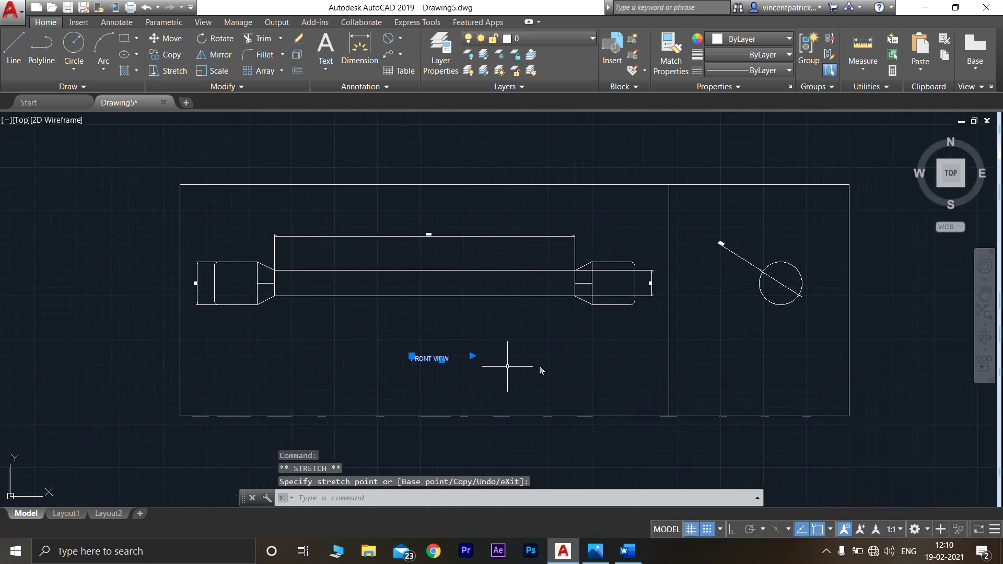
click(410, 357)
double_click(423, 359)
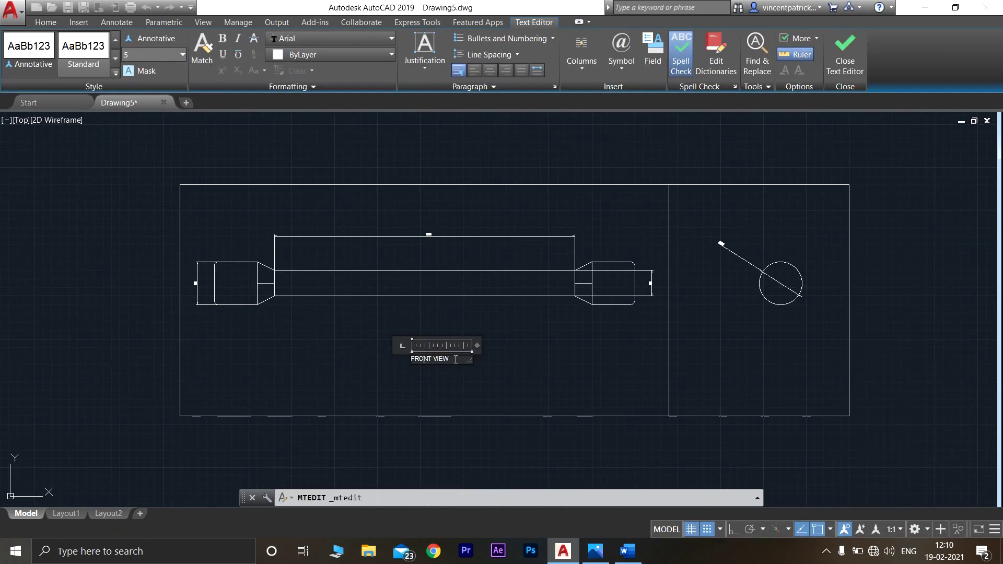
click(182, 55)
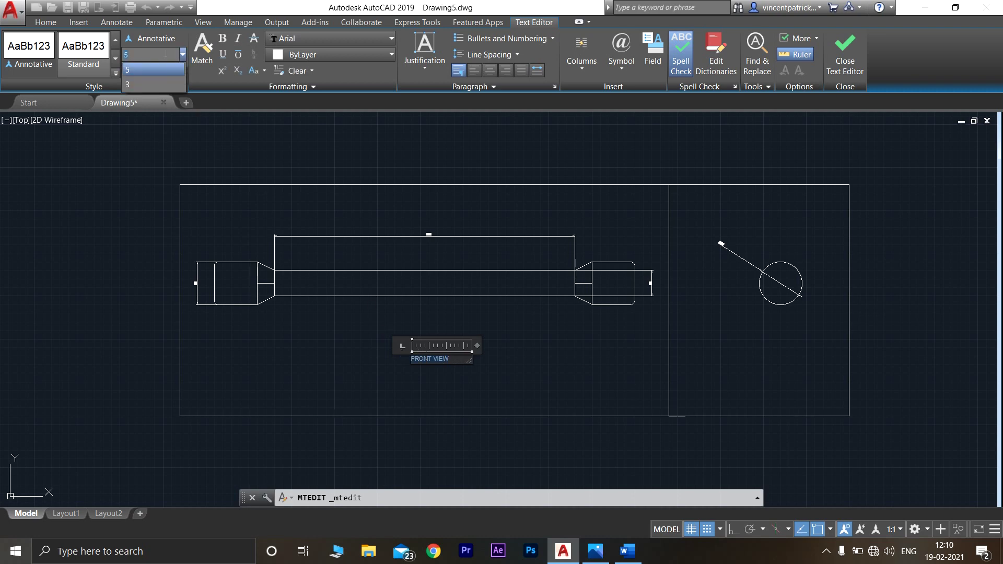
key(BackSpace)
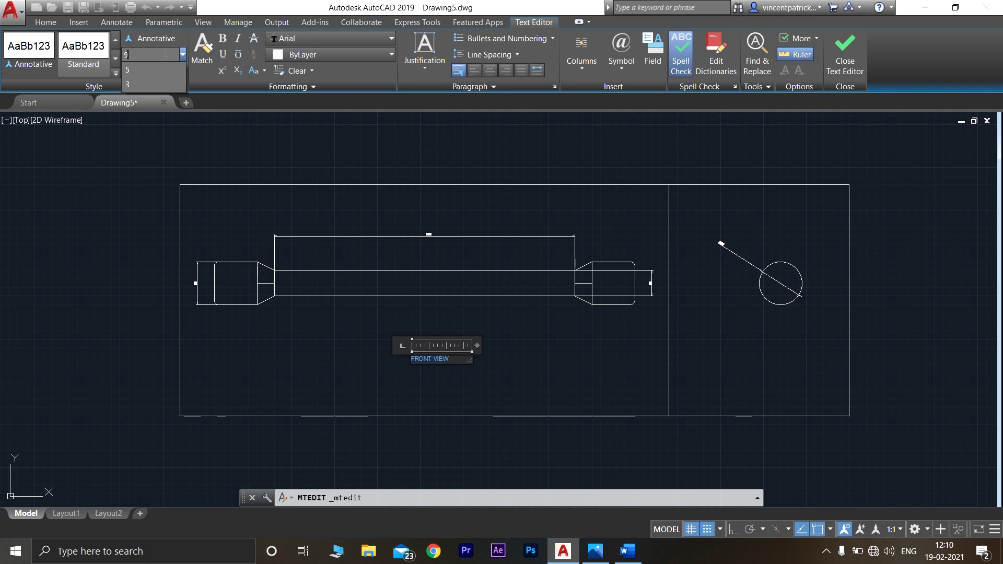
key(Escape)
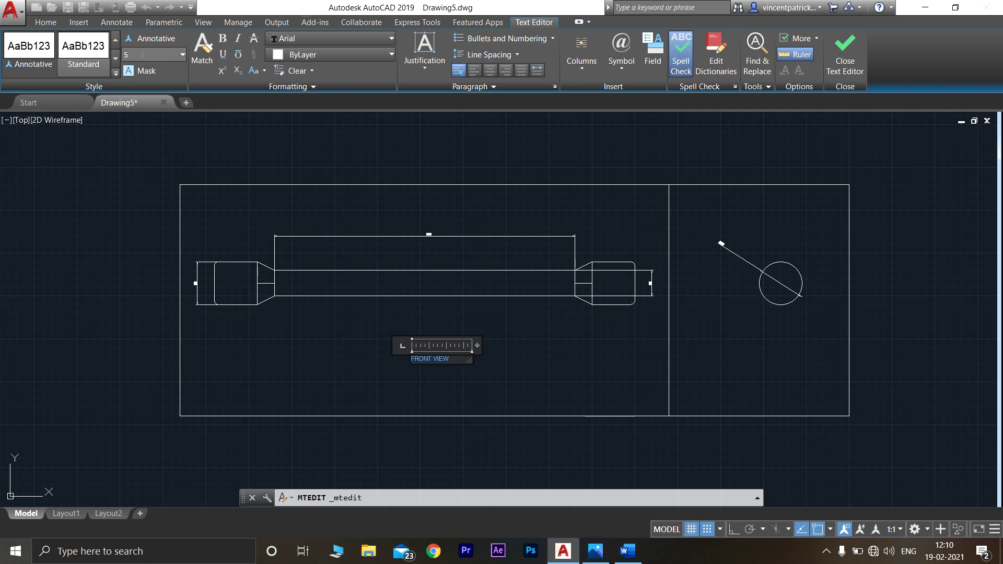
text(9)
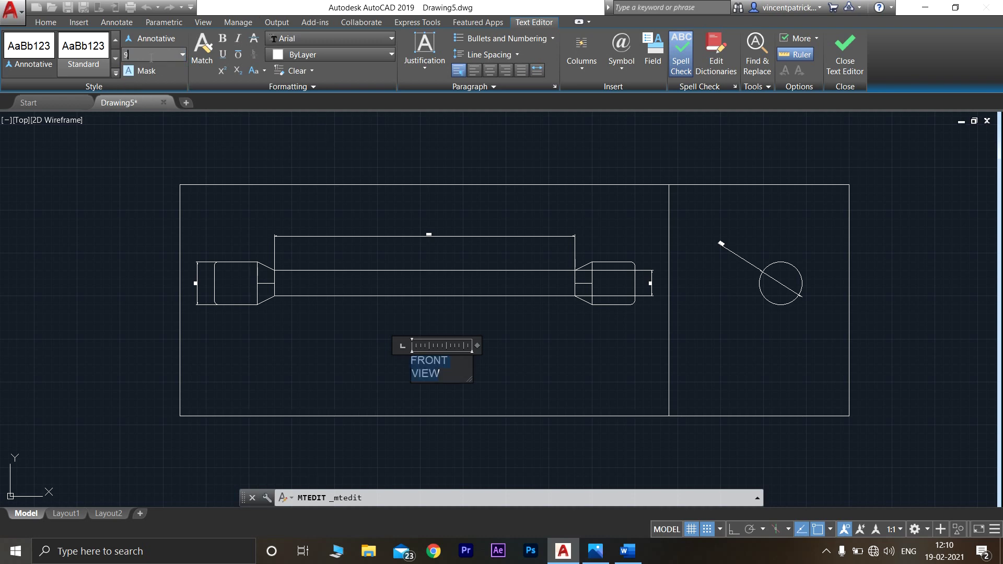
click(537, 359)
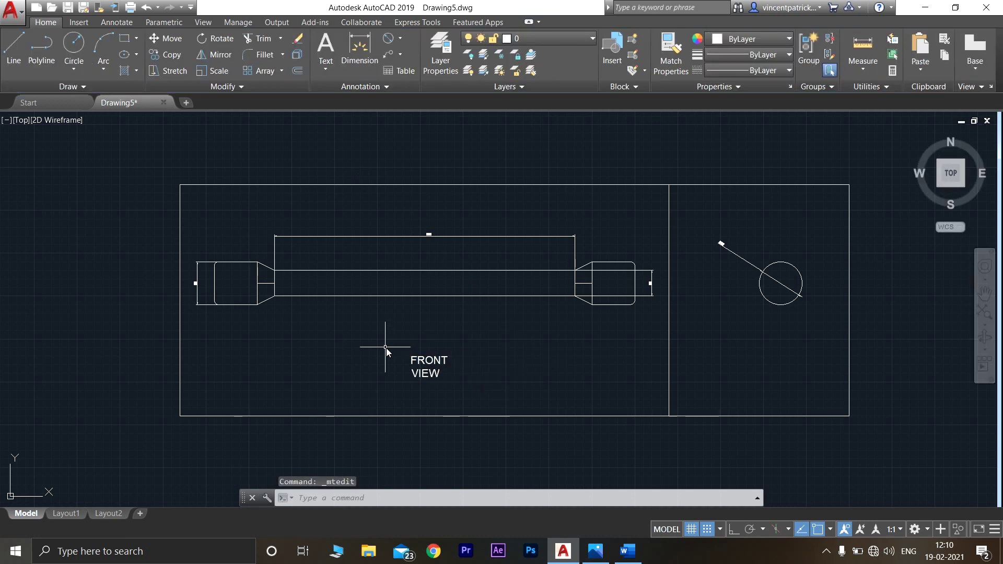
Widen the enlarged "FRONT VIEW" text box so both words fit on one line, and clear the selection.
click(414, 366)
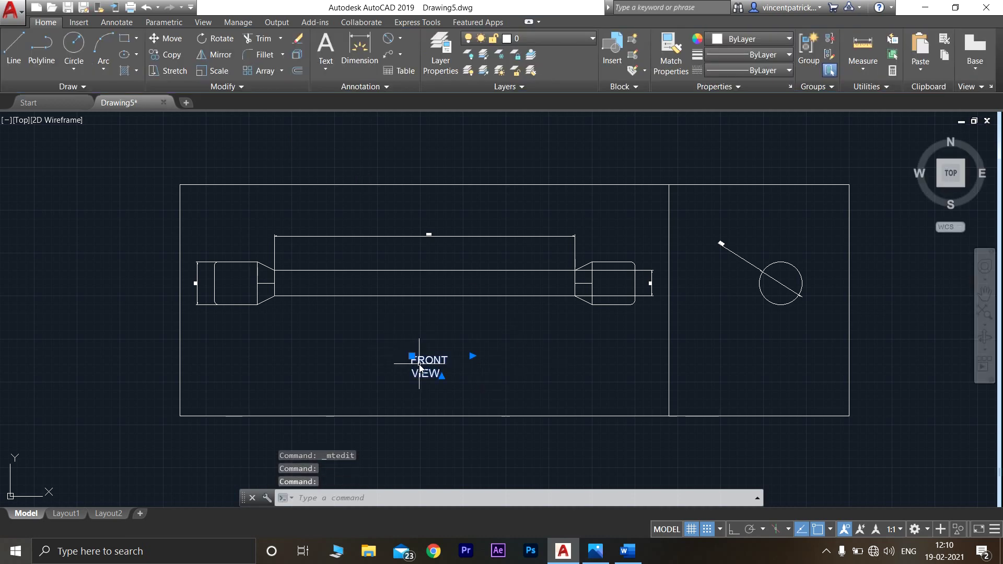
click(472, 357)
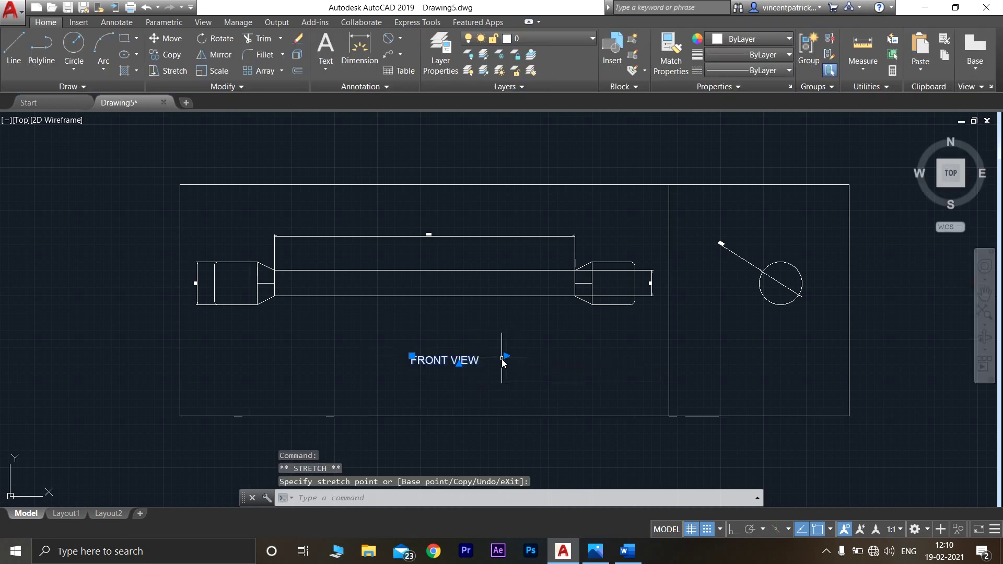
click(729, 424)
key(Escape)
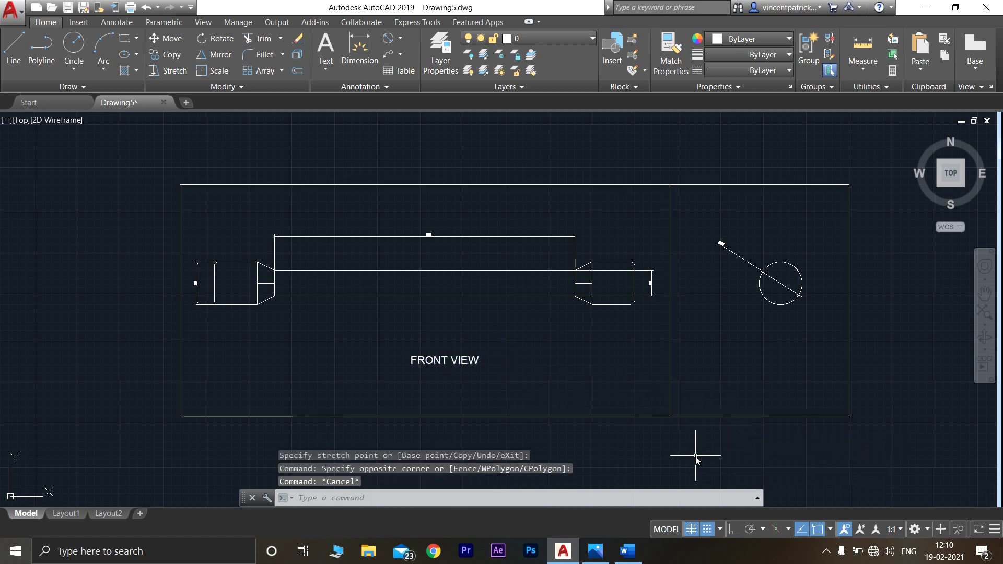
Add the multiline text "TOP VIEW" below the circle in the narrow compartment of the frame.
mouse_move(757, 197)
middle_down()
mouse_move(722, 218)
mouse_move(642, 206)
mouse_move(667, 203)
middle_up()
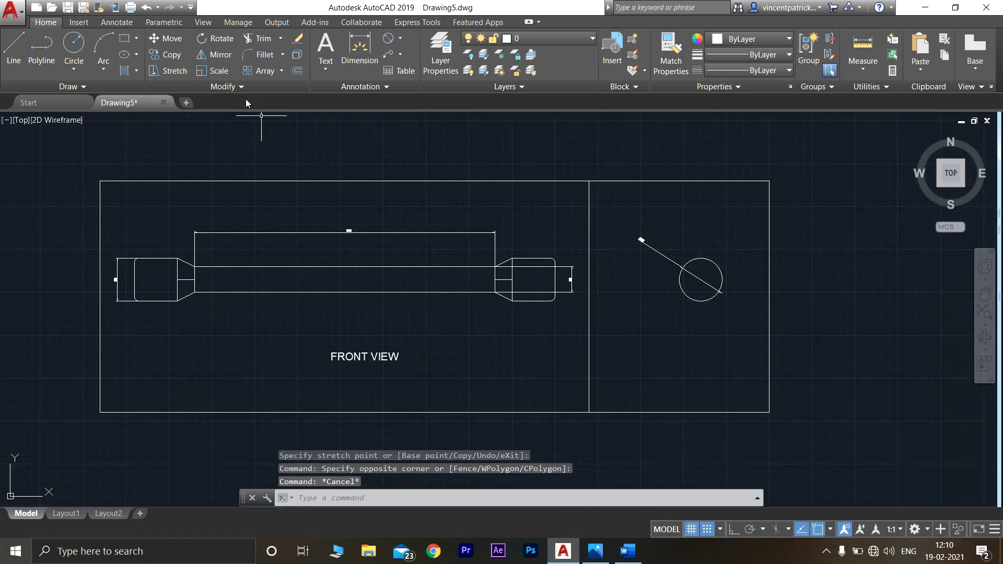
click(325, 50)
click(642, 350)
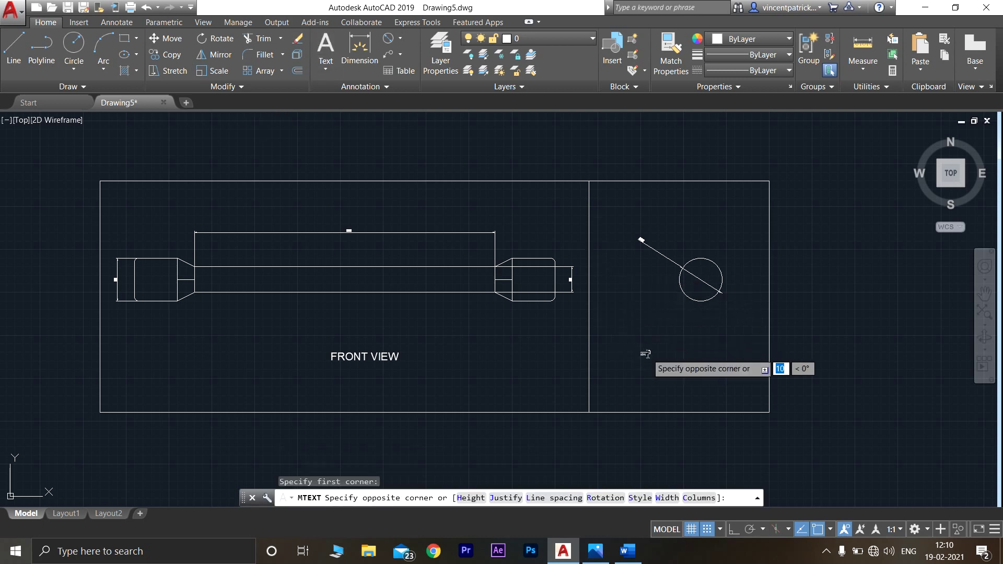
click(643, 359)
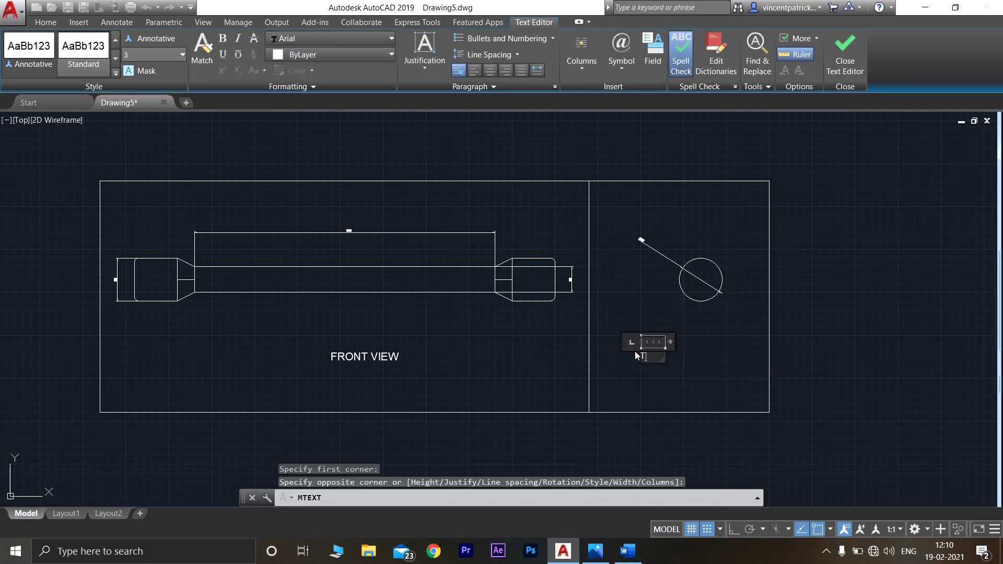
text(TOP V)
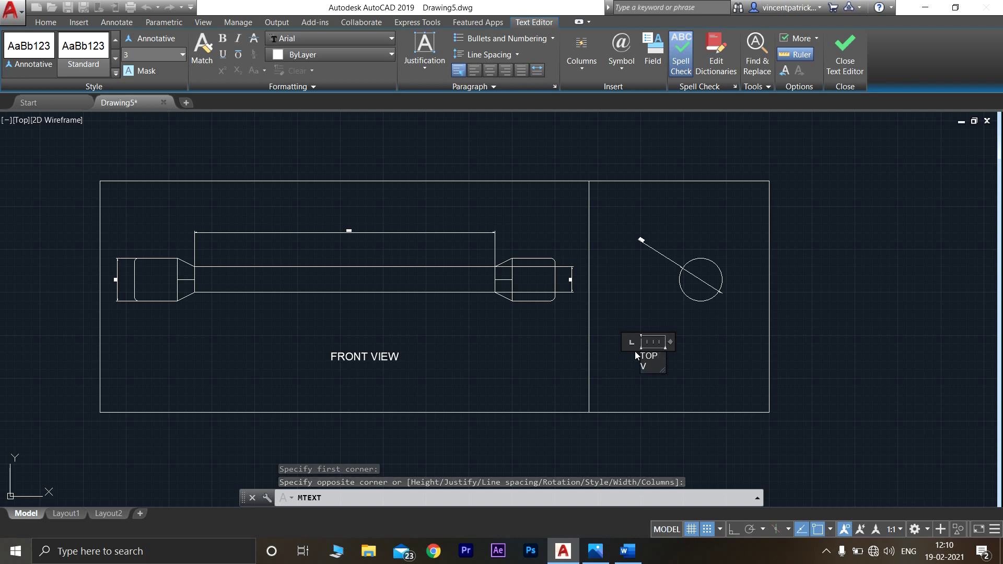
text(IEW)
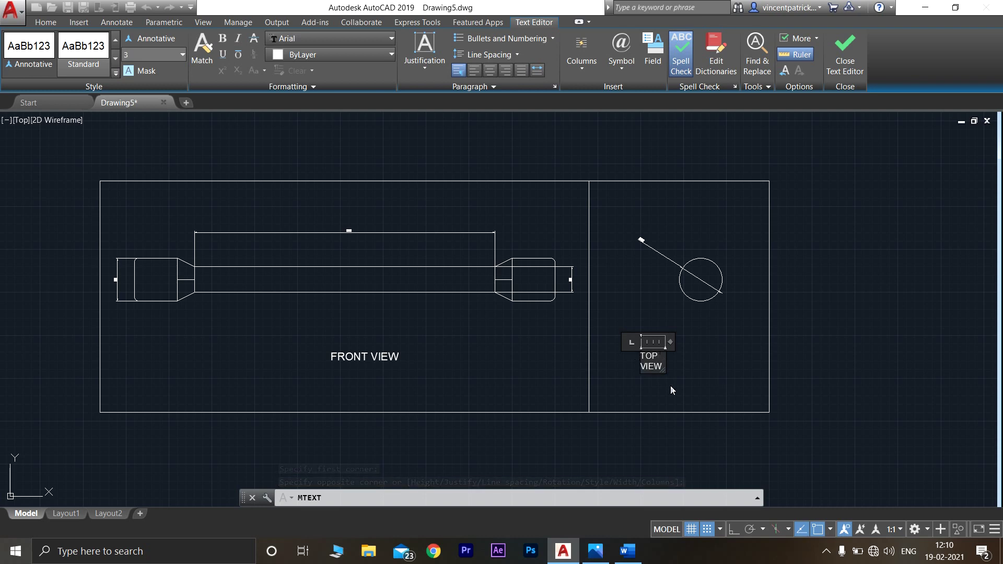
Set the height of the whole "TOP VIEW" text to 9 and finish editing it.
double_click(655, 358)
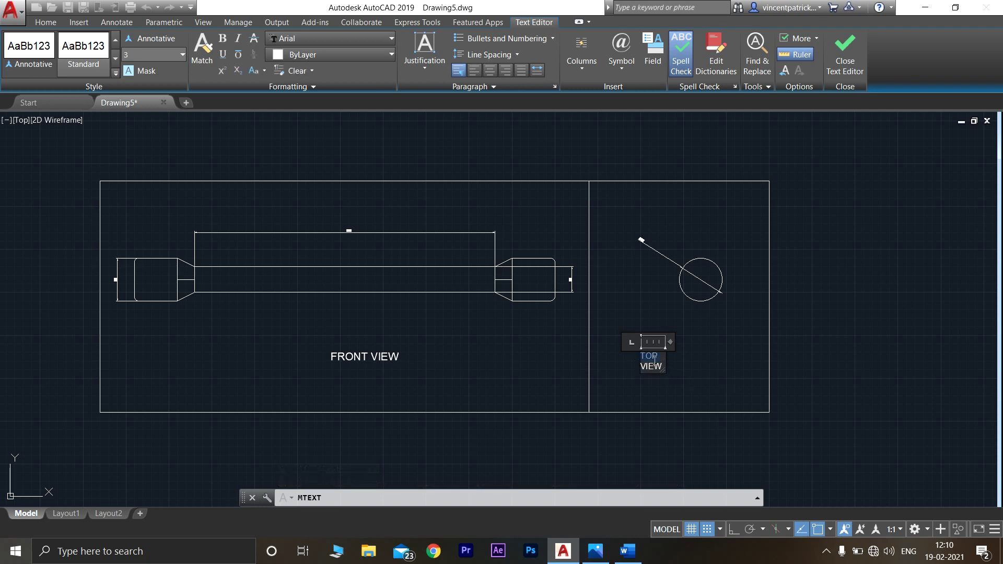
double_click(656, 360)
double_click(657, 366)
click(662, 369)
scroll(661, 369, up, 4)
drag(655, 368, 625, 340)
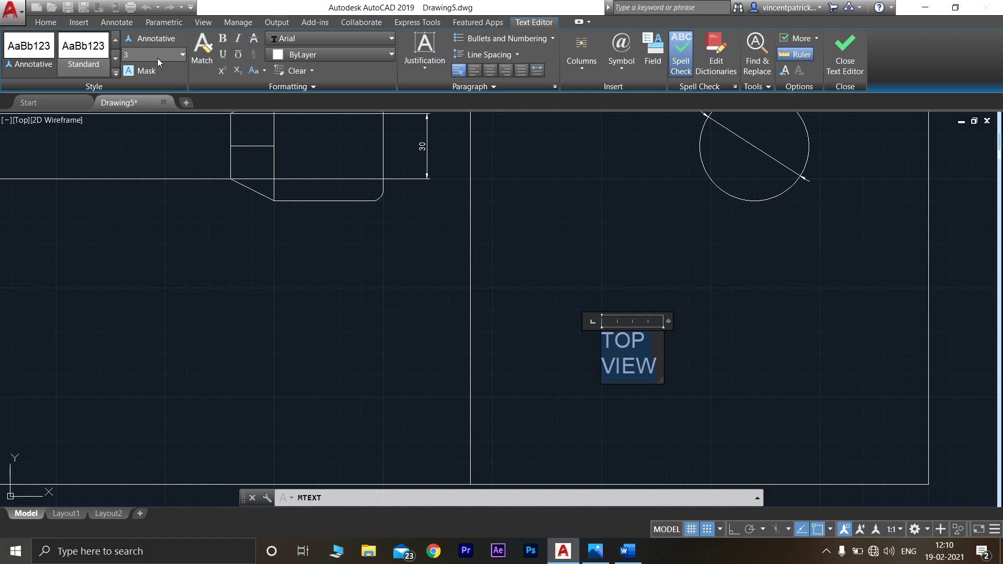
text(9)
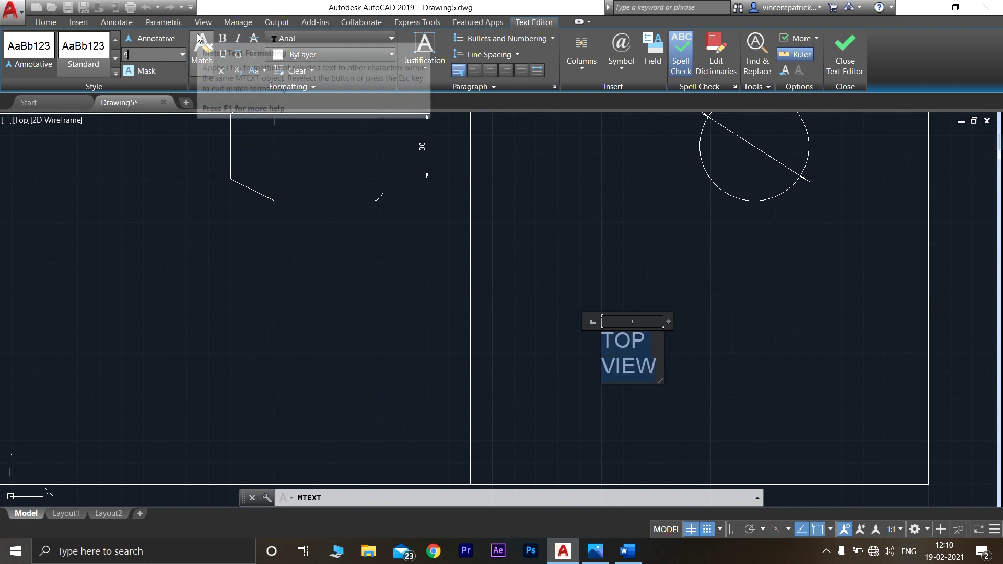
key(Return)
scroll(743, 315, down, 4)
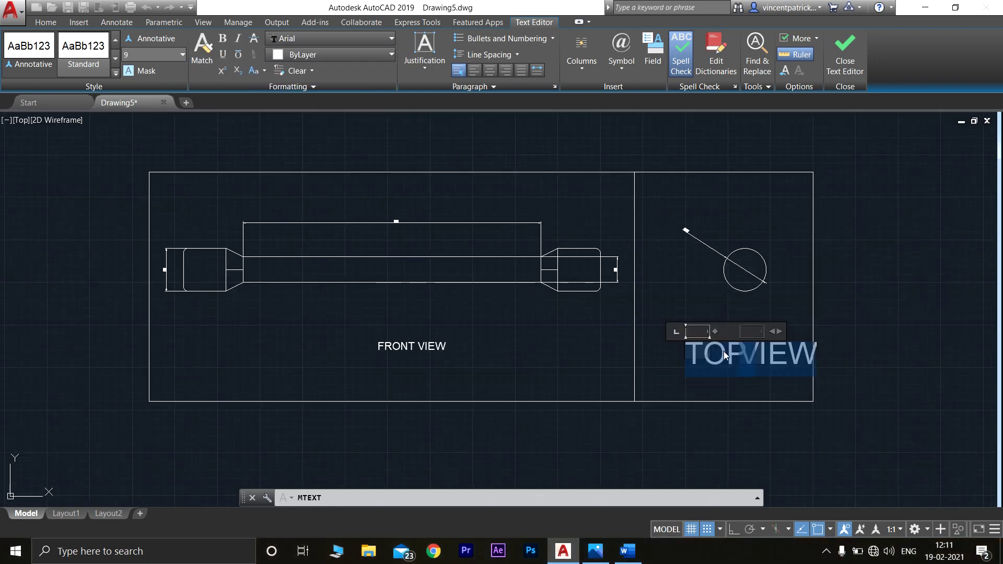
click(843, 455)
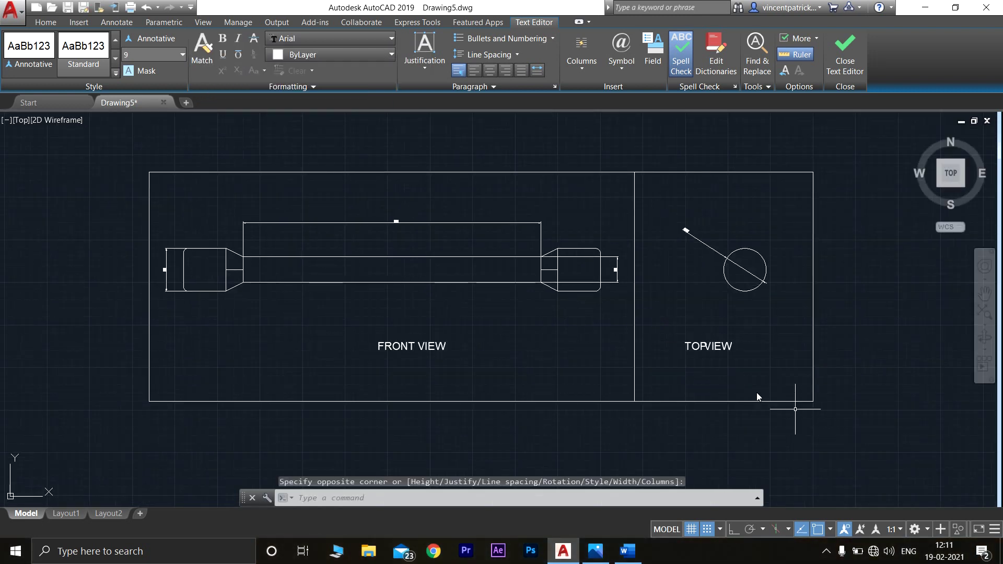
Adjust the column width of the "TOP VIEW" text and move the label to the right so it sits beneath the circle.
click(709, 353)
click(709, 349)
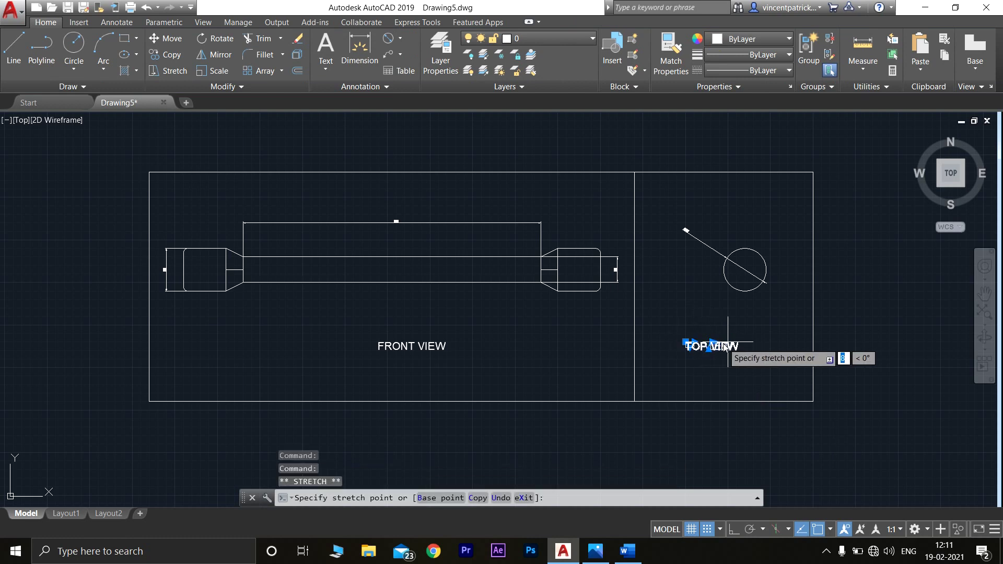
click(727, 346)
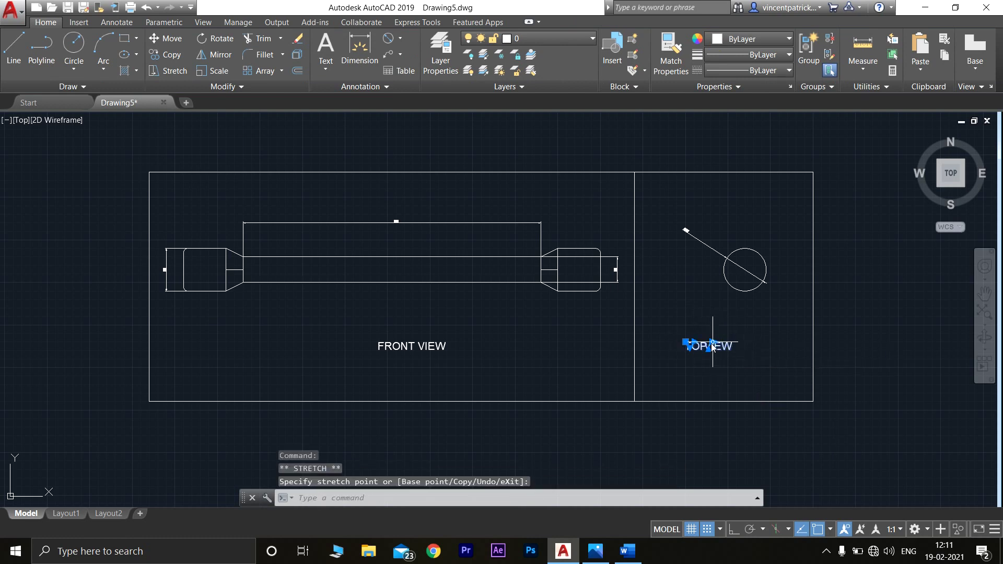
click(719, 344)
click(694, 344)
click(686, 343)
click(704, 344)
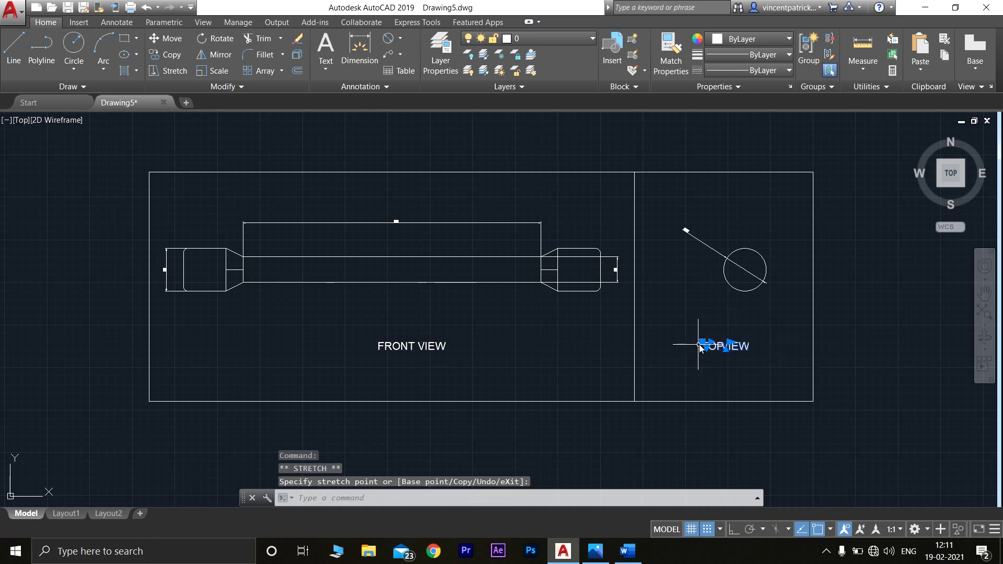
click(742, 363)
key(Escape)
key(Escape)
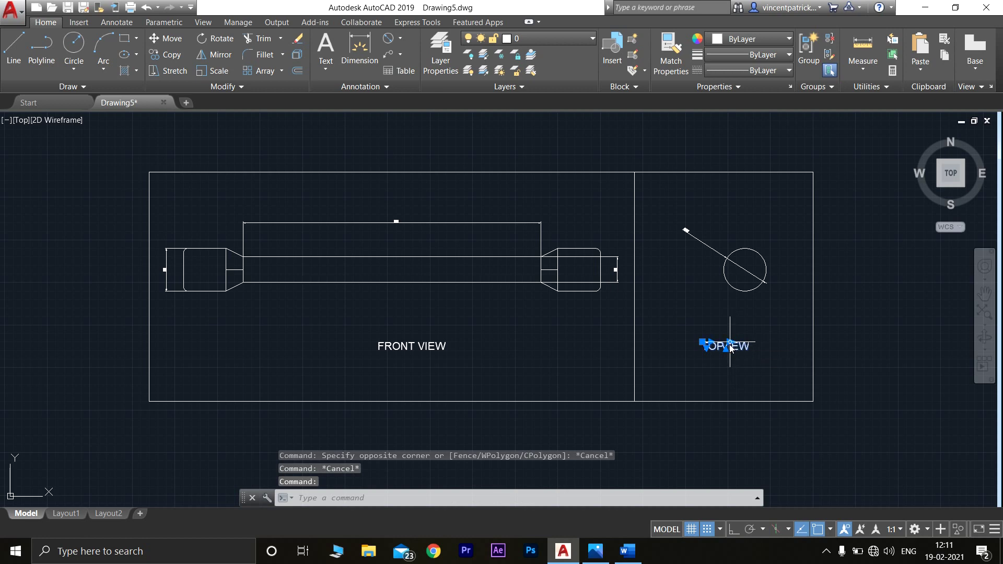
Stretch the columns of the "TOP VIEW" label until its two words have a clear gap, and clear the selection.
click(730, 347)
click(740, 349)
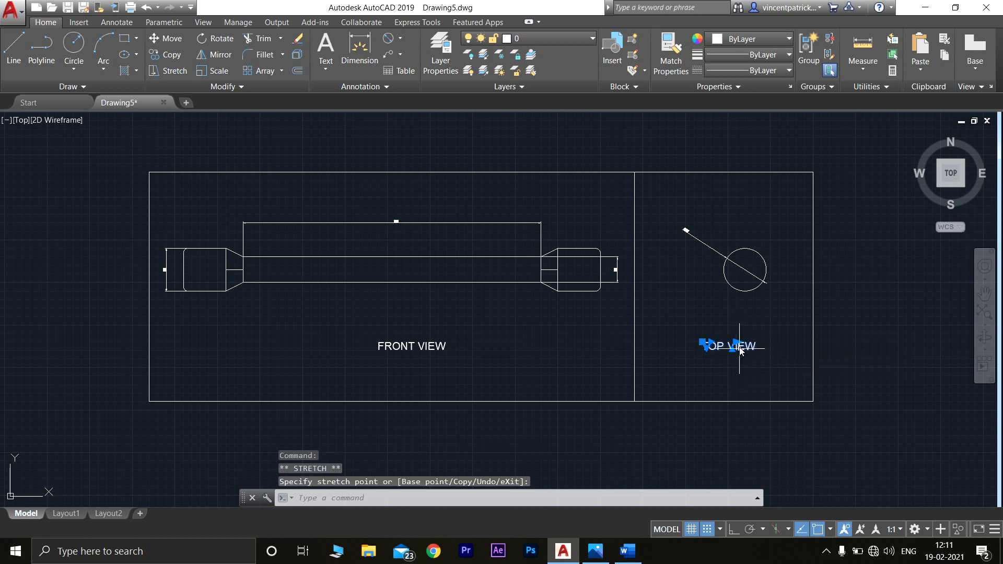
click(734, 373)
key(Escape)
key(Escape)
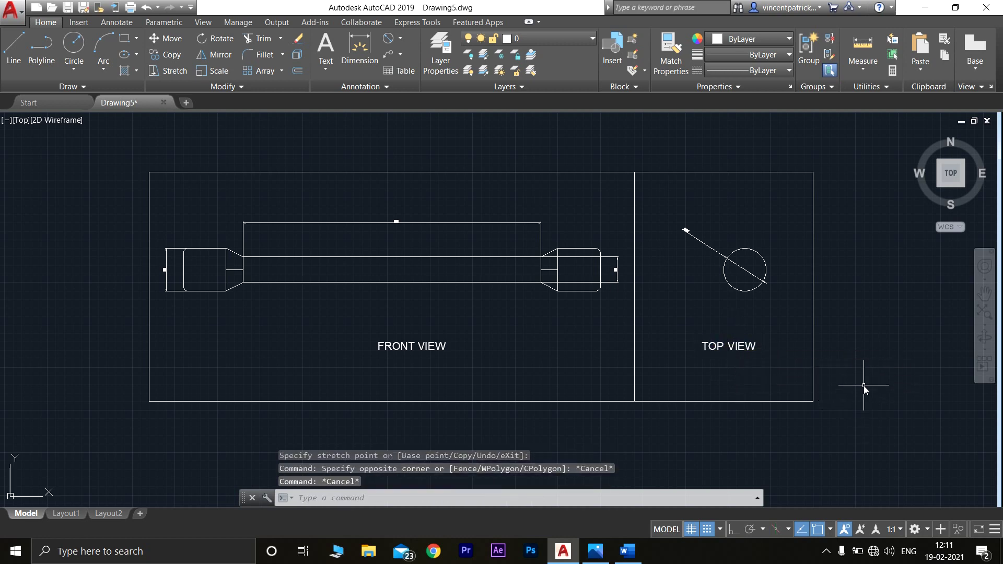